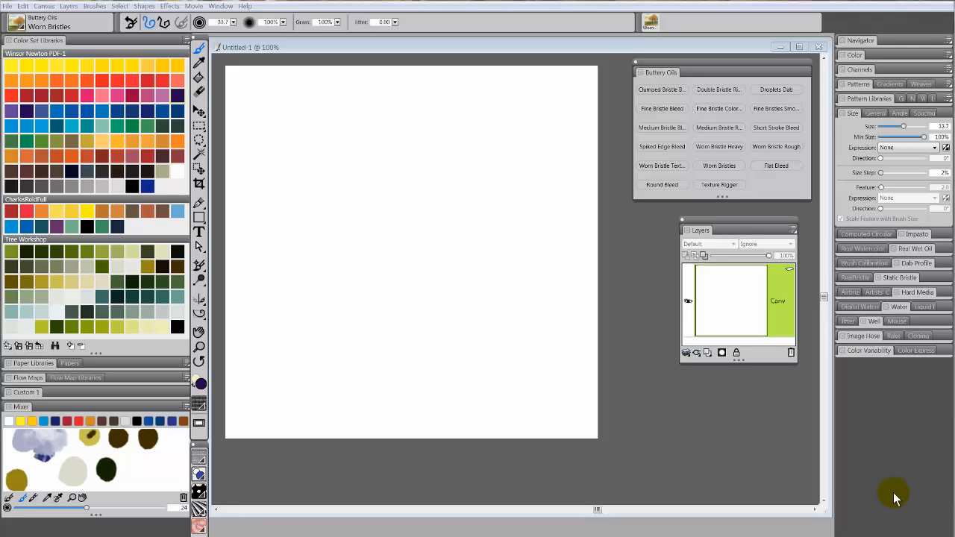
{"action": "left_click", "coordinate": [893, 493]}
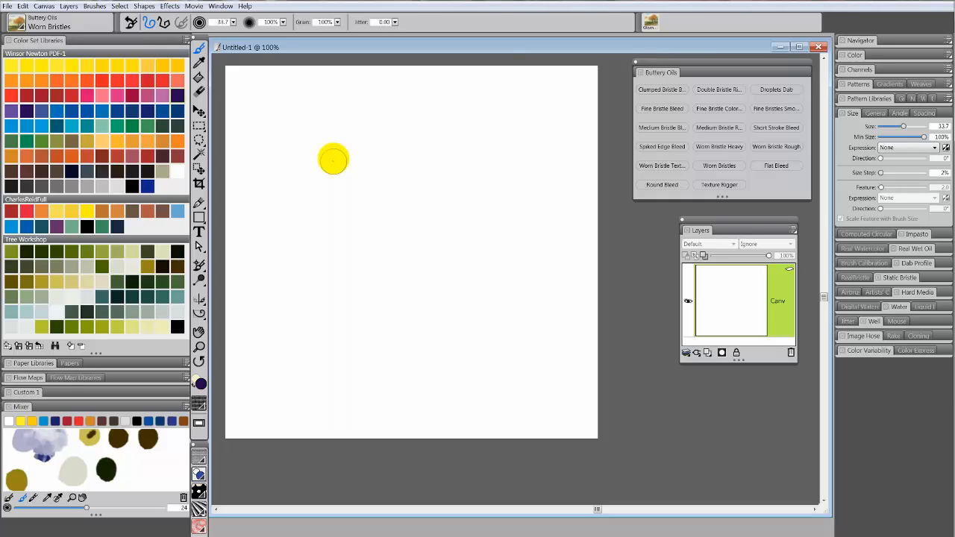
{"action": "right_click", "coordinate": [333, 160]}
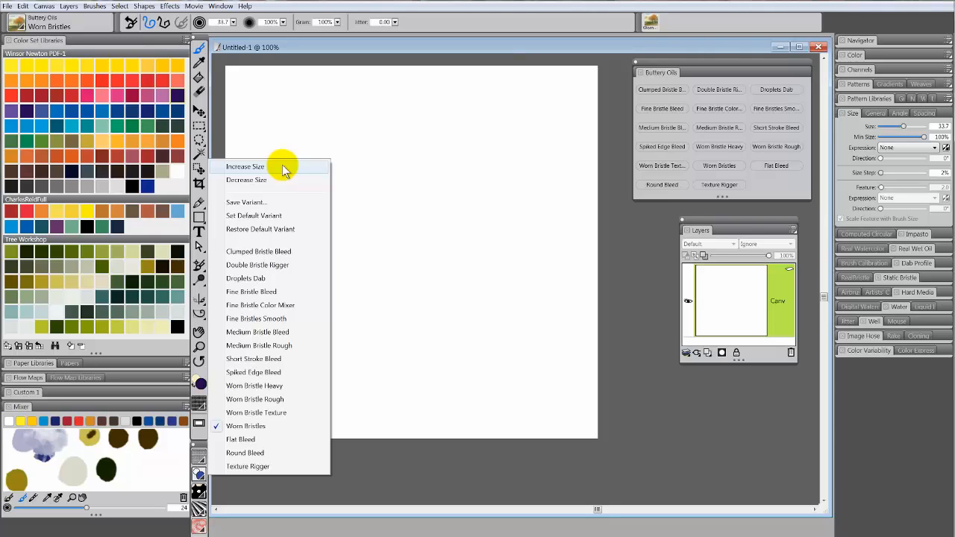
{"action": "left_click", "coordinate": [500, 185]}
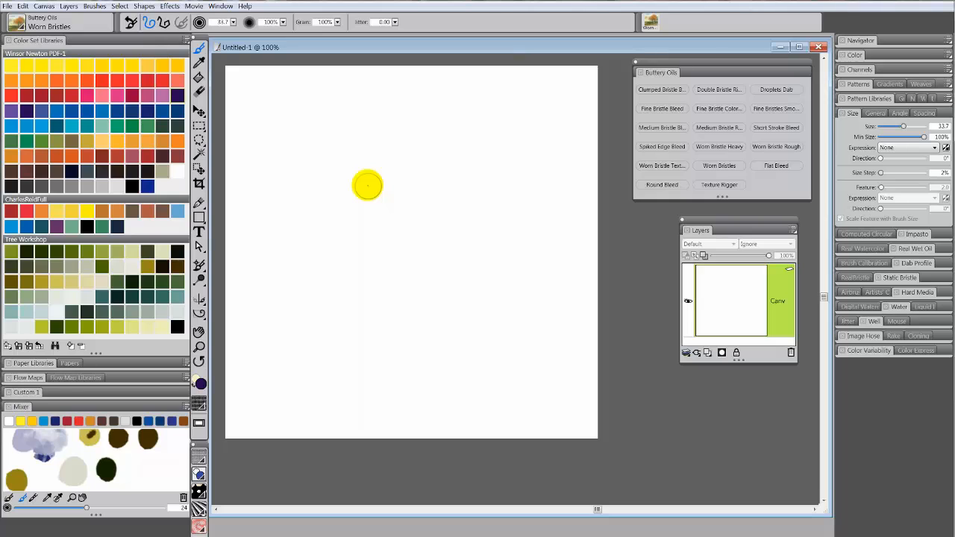
{"action": "right_click", "coordinate": [367, 186]}
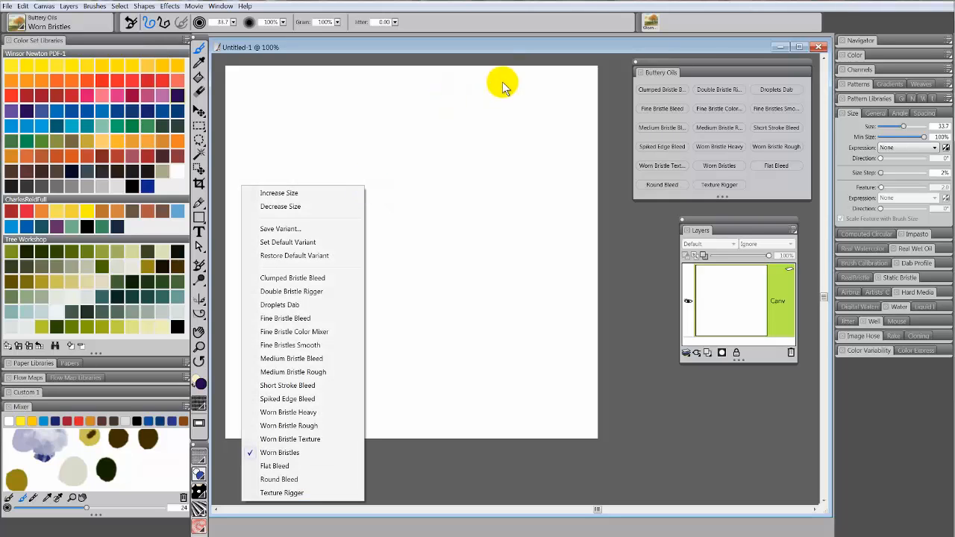
{"action": "left_click", "coordinate": [505, 133]}
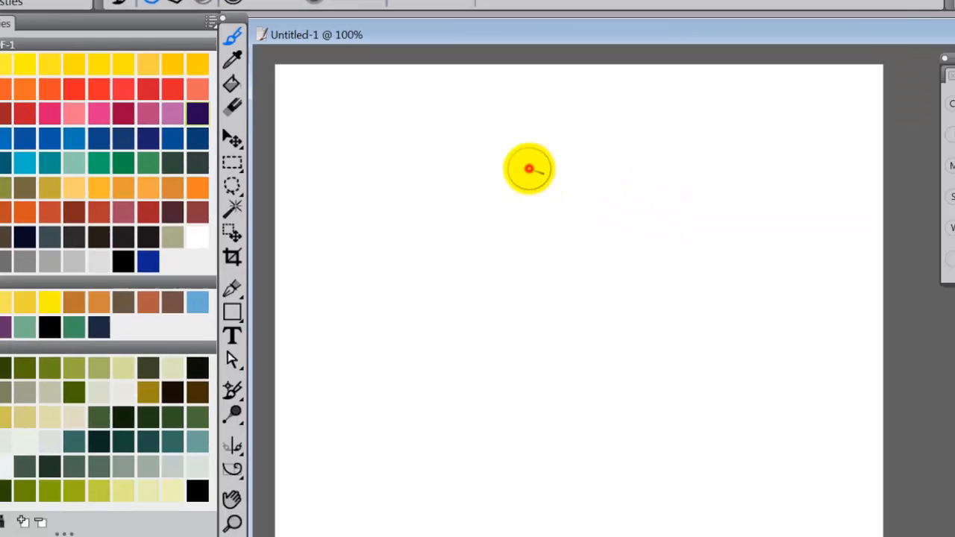
- Paint overlapping purple strokes in the upper middle of the blank canvas with the Worn Bristles brush
{"action": "left_click_drag", "start_coordinate": [392, 108], "coordinate": [324, 250]}
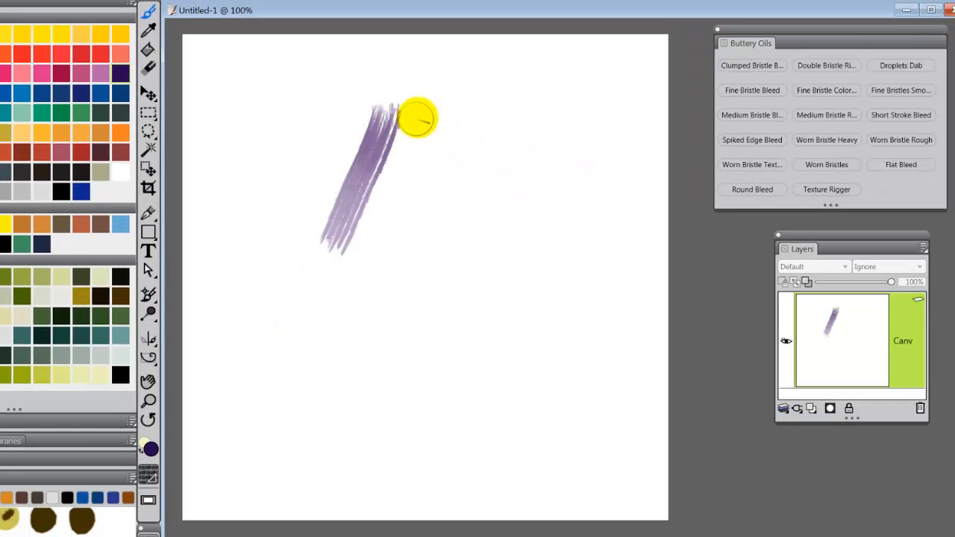
{"action": "mouse_move", "coordinate": [416, 118]}
{"action": "left_mouse_down"}
{"action": "mouse_move", "coordinate": [354, 214]}
{"action": "mouse_move", "coordinate": [431, 106]}
{"action": "mouse_move", "coordinate": [400, 144]}
{"action": "mouse_move", "coordinate": [410, 178]}
{"action": "mouse_move", "coordinate": [526, 186]}
{"action": "left_mouse_up"}
{"action": "left_click_drag", "start_coordinate": [489, 104], "coordinate": [493, 209]}
{"action": "mouse_move", "coordinate": [447, 157]}
{"action": "left_mouse_down"}
{"action": "mouse_move", "coordinate": [484, 119]}
{"action": "mouse_move", "coordinate": [515, 212]}
{"action": "mouse_move", "coordinate": [463, 246]}
{"action": "mouse_move", "coordinate": [458, 273]}
{"action": "mouse_move", "coordinate": [462, 245]}
{"action": "mouse_move", "coordinate": [454, 256]}
{"action": "mouse_move", "coordinate": [503, 269]}
{"action": "mouse_move", "coordinate": [550, 174]}
{"action": "mouse_move", "coordinate": [537, 163]}
{"action": "mouse_move", "coordinate": [486, 197]}
{"action": "mouse_move", "coordinate": [495, 166]}
{"action": "mouse_move", "coordinate": [411, 207]}
{"action": "mouse_move", "coordinate": [416, 213]}
{"action": "mouse_move", "coordinate": [373, 214]}
{"action": "mouse_move", "coordinate": [326, 234]}
{"action": "mouse_move", "coordinate": [349, 190]}
{"action": "mouse_move", "coordinate": [380, 320]}
{"action": "mouse_move", "coordinate": [386, 260]}
{"action": "mouse_move", "coordinate": [407, 247]}
{"action": "mouse_move", "coordinate": [435, 262]}
{"action": "mouse_move", "coordinate": [424, 231]}
{"action": "mouse_move", "coordinate": [561, 226]}
{"action": "mouse_move", "coordinate": [604, 171]}
{"action": "mouse_move", "coordinate": [462, 187]}
{"action": "mouse_move", "coordinate": [418, 213]}
{"action": "mouse_move", "coordinate": [317, 245]}
{"action": "mouse_move", "coordinate": [470, 196]}
{"action": "mouse_move", "coordinate": [400, 156]}
{"action": "mouse_move", "coordinate": [418, 152]}
{"action": "mouse_move", "coordinate": [480, 194]}
{"action": "mouse_move", "coordinate": [481, 135]}
{"action": "mouse_move", "coordinate": [450, 93]}
{"action": "mouse_move", "coordinate": [524, 166]}
{"action": "left_mouse_up"}
{"action": "mouse_move", "coordinate": [539, 254]}
{"action": "left_mouse_down"}
{"action": "mouse_move", "coordinate": [496, 126]}
{"action": "mouse_move", "coordinate": [533, 124]}
{"action": "mouse_move", "coordinate": [513, 121]}
{"action": "mouse_move", "coordinate": [527, 184]}
{"action": "left_mouse_up"}
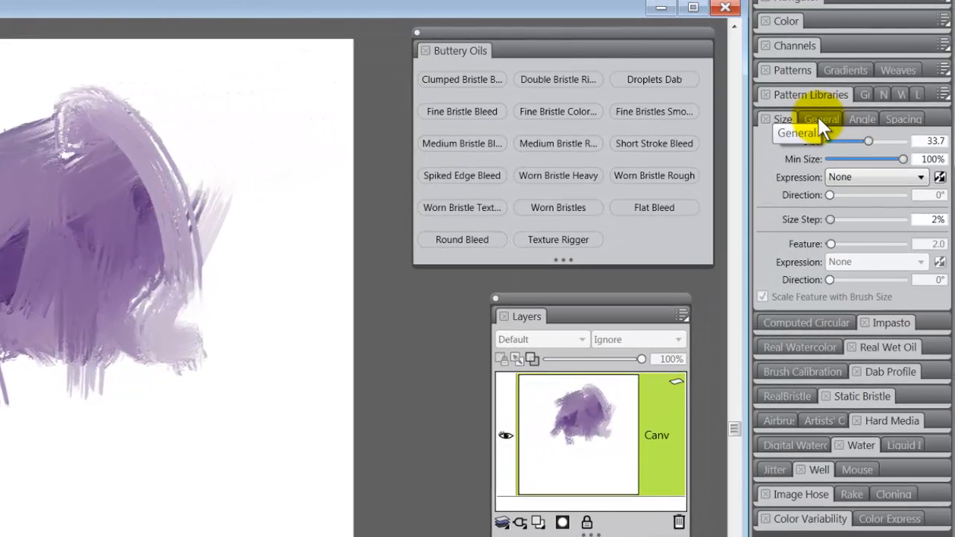
- Show the General brush controls and review which brush control panels are available
{"action": "left_click", "coordinate": [818, 117]}
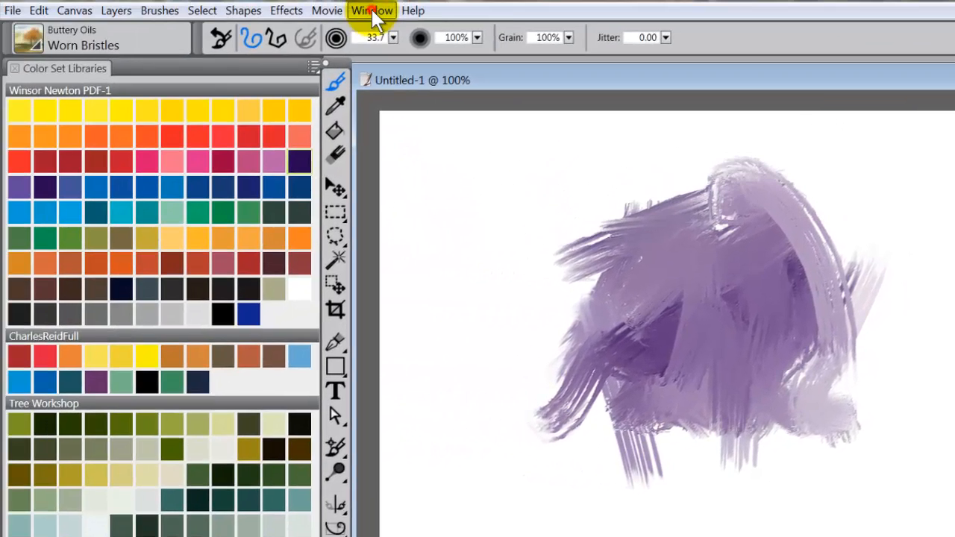
{"action": "left_click", "coordinate": [373, 11]}
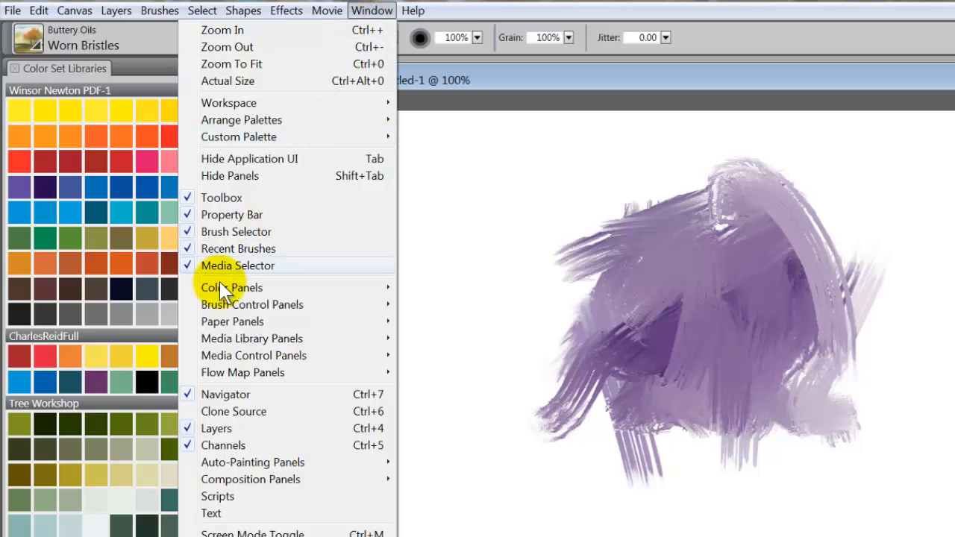
{"action": "mouse_move", "coordinate": [235, 305]}
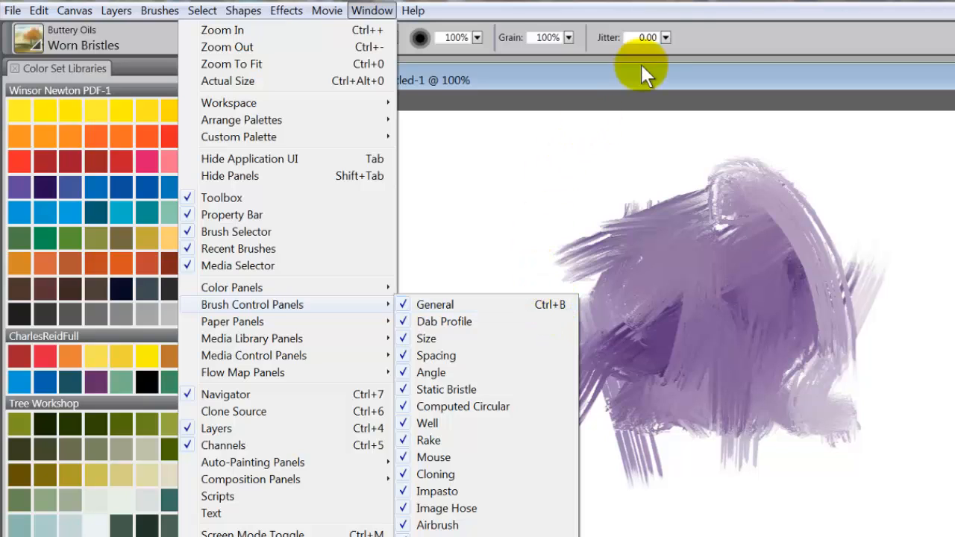
{"action": "left_click", "coordinate": [688, 11]}
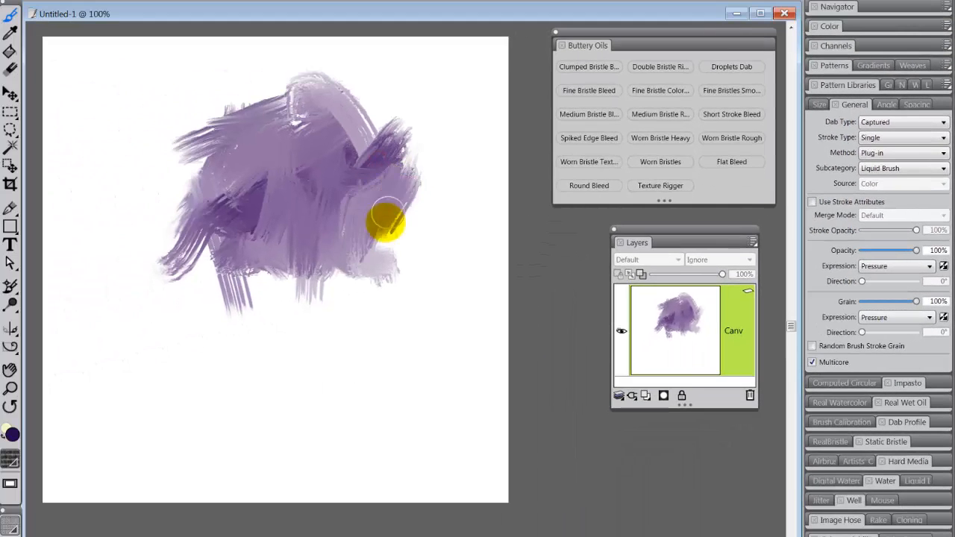
- Extend the purple patch with long diagonal strokes and blend pale yellow strokes into its edge
{"action": "mouse_move", "coordinate": [386, 220]}
{"action": "left_mouse_down"}
{"action": "mouse_move", "coordinate": [331, 251]}
{"action": "mouse_move", "coordinate": [348, 217]}
{"action": "mouse_move", "coordinate": [383, 224]}
{"action": "mouse_move", "coordinate": [149, 370]}
{"action": "left_mouse_up"}
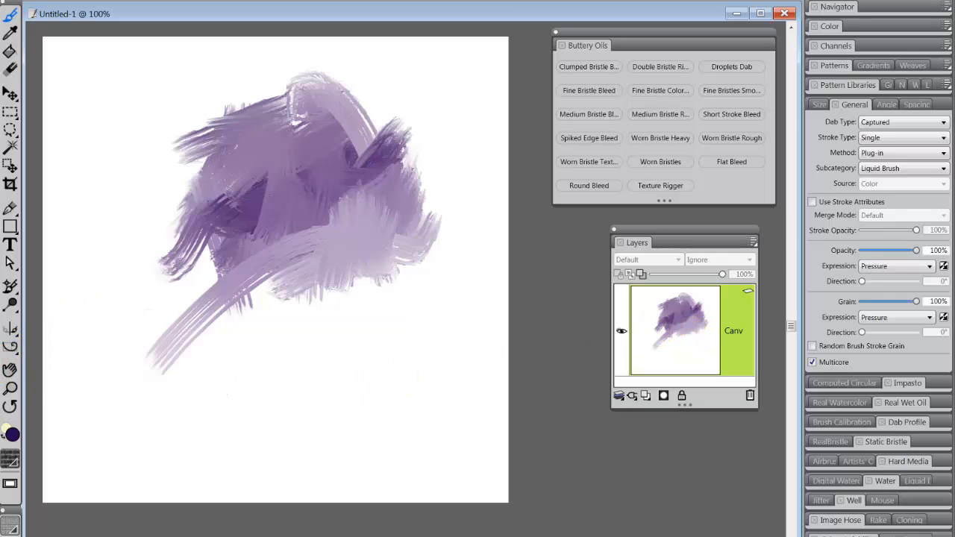
{"action": "mouse_move", "coordinate": [156, 220]}
{"action": "left_mouse_down"}
{"action": "mouse_move", "coordinate": [156, 270]}
{"action": "mouse_move", "coordinate": [184, 219]}
{"action": "mouse_move", "coordinate": [257, 168]}
{"action": "mouse_move", "coordinate": [241, 202]}
{"action": "mouse_move", "coordinate": [249, 132]}
{"action": "mouse_move", "coordinate": [300, 163]}
{"action": "mouse_move", "coordinate": [273, 192]}
{"action": "mouse_move", "coordinate": [185, 382]}
{"action": "left_mouse_up"}
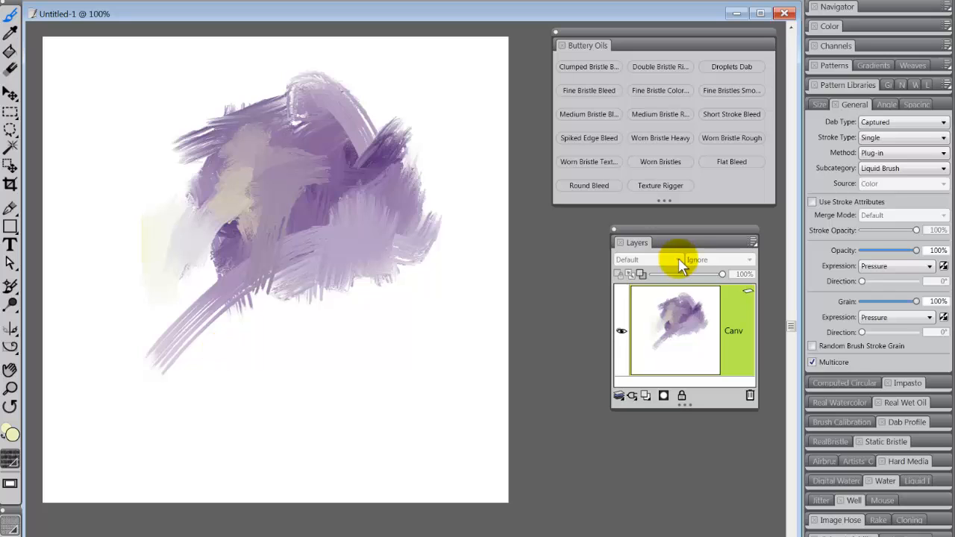
- Add a new layer and choose the SA Impasto 11-M variant from the Bristly Dabs brushes
{"action": "left_click", "coordinate": [645, 395]}
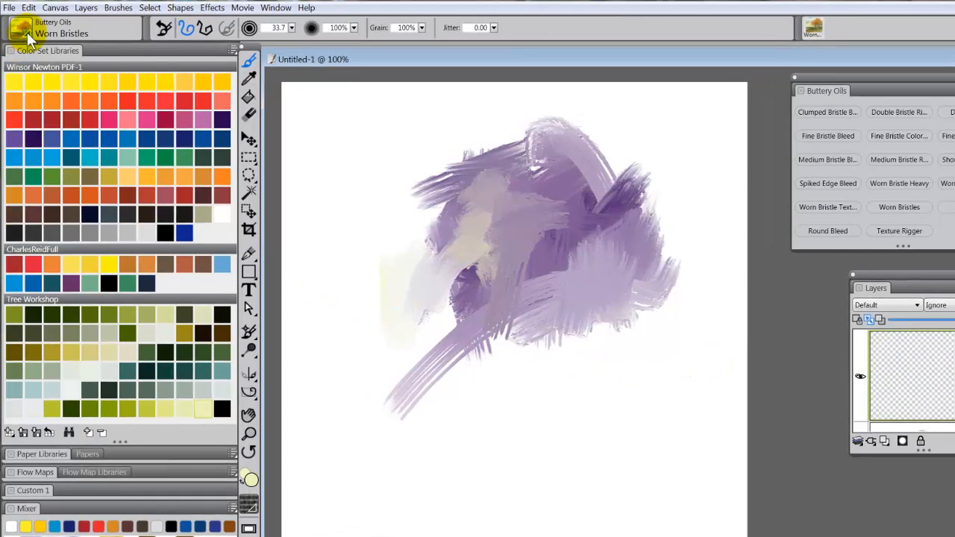
{"action": "left_click", "coordinate": [25, 34]}
{"action": "left_click", "coordinate": [52, 101]}
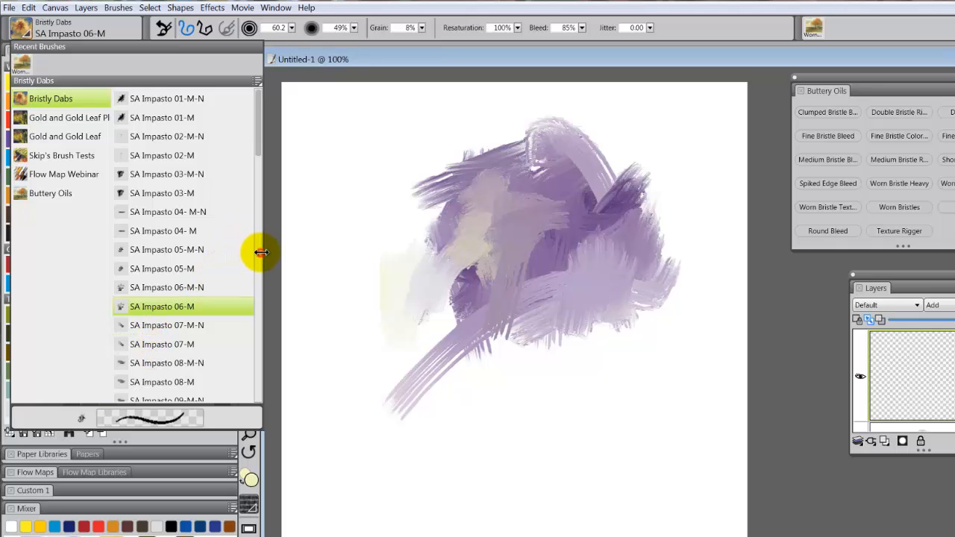
{"action": "scroll", "coordinate": [258, 251], "scroll_direction": "down", "scroll_amount": 5}
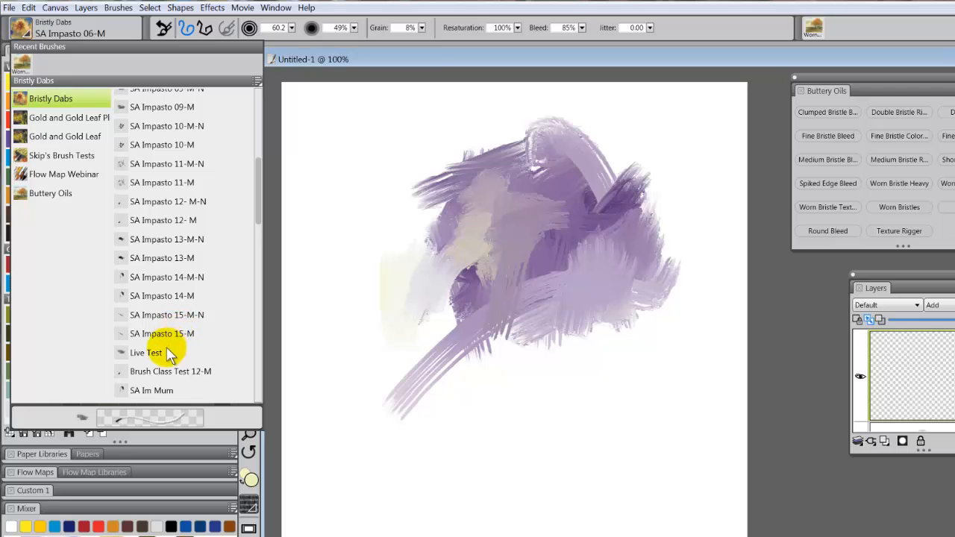
{"action": "left_click", "coordinate": [161, 182]}
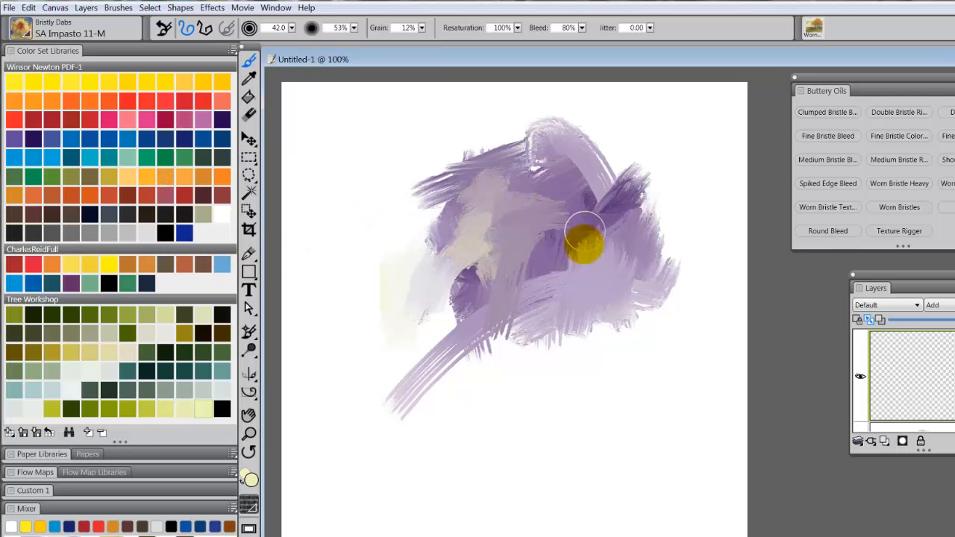
- Paint grainy pale yellow and red strokes over the purple patch on the new layer
{"action": "mouse_move", "coordinate": [584, 230]}
{"action": "left_mouse_down"}
{"action": "mouse_move", "coordinate": [607, 251]}
{"action": "mouse_move", "coordinate": [667, 210]}
{"action": "mouse_move", "coordinate": [649, 195]}
{"action": "mouse_move", "coordinate": [664, 198]}
{"action": "mouse_move", "coordinate": [648, 175]}
{"action": "mouse_move", "coordinate": [641, 218]}
{"action": "mouse_move", "coordinate": [663, 252]}
{"action": "mouse_move", "coordinate": [615, 314]}
{"action": "mouse_move", "coordinate": [584, 291]}
{"action": "mouse_move", "coordinate": [539, 219]}
{"action": "mouse_move", "coordinate": [611, 230]}
{"action": "mouse_move", "coordinate": [604, 187]}
{"action": "mouse_move", "coordinate": [578, 183]}
{"action": "mouse_move", "coordinate": [603, 213]}
{"action": "mouse_move", "coordinate": [550, 266]}
{"action": "mouse_move", "coordinate": [533, 219]}
{"action": "mouse_move", "coordinate": [601, 196]}
{"action": "mouse_move", "coordinate": [618, 213]}
{"action": "left_mouse_up"}
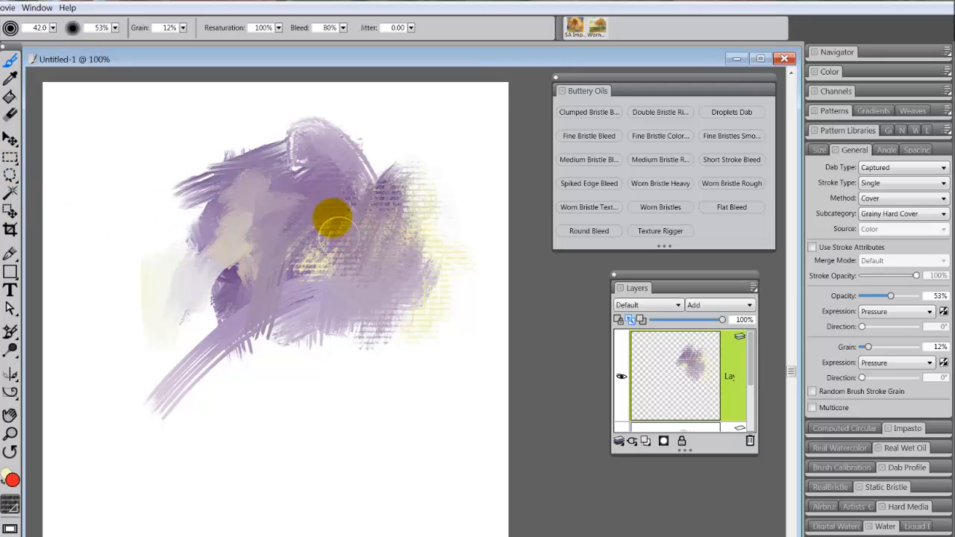
{"action": "mouse_move", "coordinate": [330, 216]}
{"action": "left_mouse_down"}
{"action": "mouse_move", "coordinate": [306, 216]}
{"action": "mouse_move", "coordinate": [365, 191]}
{"action": "mouse_move", "coordinate": [358, 209]}
{"action": "mouse_move", "coordinate": [369, 227]}
{"action": "mouse_move", "coordinate": [389, 183]}
{"action": "mouse_move", "coordinate": [372, 248]}
{"action": "mouse_move", "coordinate": [394, 241]}
{"action": "mouse_move", "coordinate": [408, 206]}
{"action": "mouse_move", "coordinate": [404, 248]}
{"action": "mouse_move", "coordinate": [429, 281]}
{"action": "mouse_move", "coordinate": [375, 256]}
{"action": "mouse_move", "coordinate": [345, 261]}
{"action": "mouse_move", "coordinate": [367, 265]}
{"action": "mouse_move", "coordinate": [354, 291]}
{"action": "mouse_move", "coordinate": [388, 265]}
{"action": "mouse_move", "coordinate": [357, 300]}
{"action": "mouse_move", "coordinate": [355, 248]}
{"action": "mouse_move", "coordinate": [337, 237]}
{"action": "mouse_move", "coordinate": [322, 204]}
{"action": "mouse_move", "coordinate": [407, 235]}
{"action": "mouse_move", "coordinate": [390, 221]}
{"action": "mouse_move", "coordinate": [427, 188]}
{"action": "mouse_move", "coordinate": [368, 198]}
{"action": "mouse_move", "coordinate": [401, 235]}
{"action": "mouse_move", "coordinate": [396, 274]}
{"action": "mouse_move", "coordinate": [432, 270]}
{"action": "mouse_move", "coordinate": [391, 273]}
{"action": "left_mouse_up"}
- Switch back to the Buttery Oils Worn Bristles brush and blend blue strokes into the red patch
{"action": "left_click", "coordinate": [249, 410]}
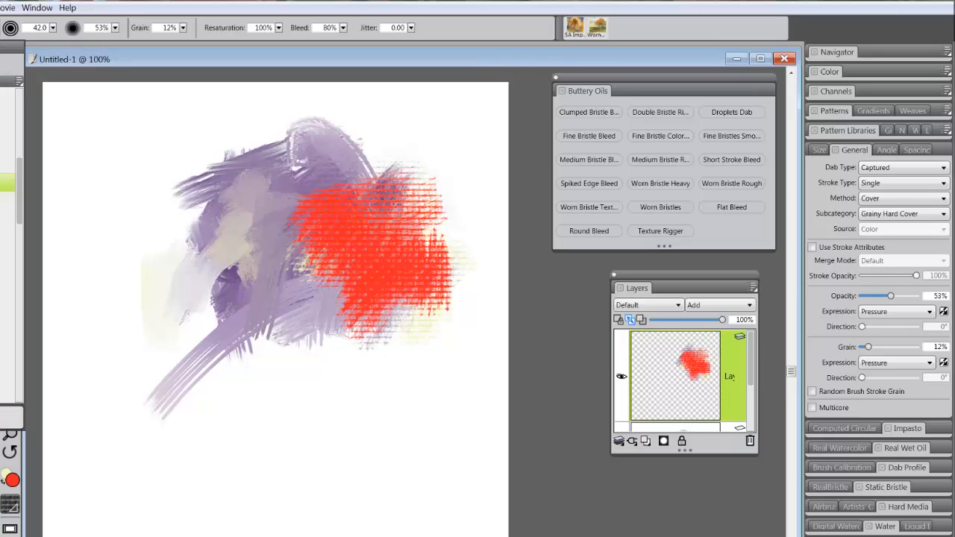
{"action": "left_click", "coordinate": [7, 338]}
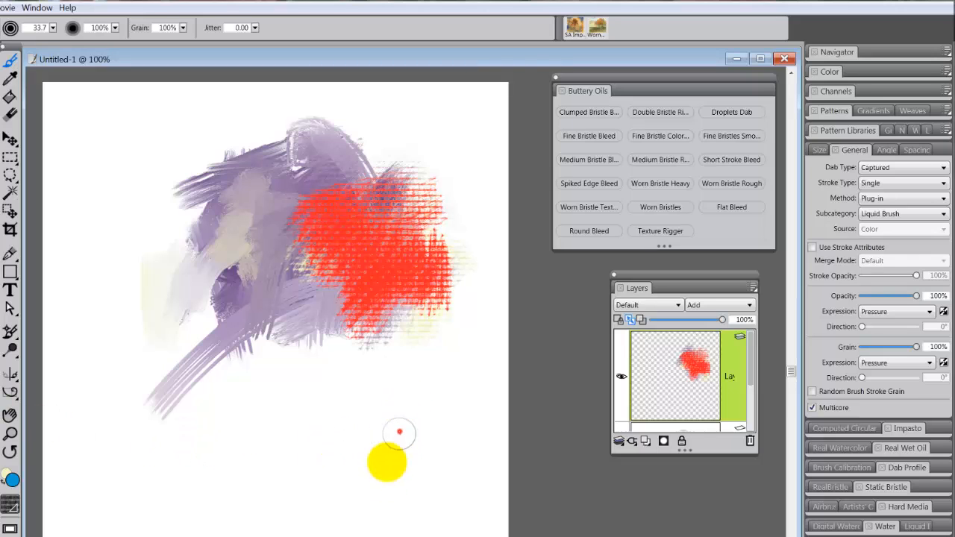
{"action": "mouse_move", "coordinate": [399, 433]}
{"action": "left_mouse_down"}
{"action": "mouse_move", "coordinate": [393, 468]}
{"action": "mouse_move", "coordinate": [350, 457]}
{"action": "mouse_move", "coordinate": [360, 445]}
{"action": "mouse_move", "coordinate": [342, 448]}
{"action": "mouse_move", "coordinate": [343, 486]}
{"action": "mouse_move", "coordinate": [401, 420]}
{"action": "mouse_move", "coordinate": [436, 456]}
{"action": "left_mouse_up"}
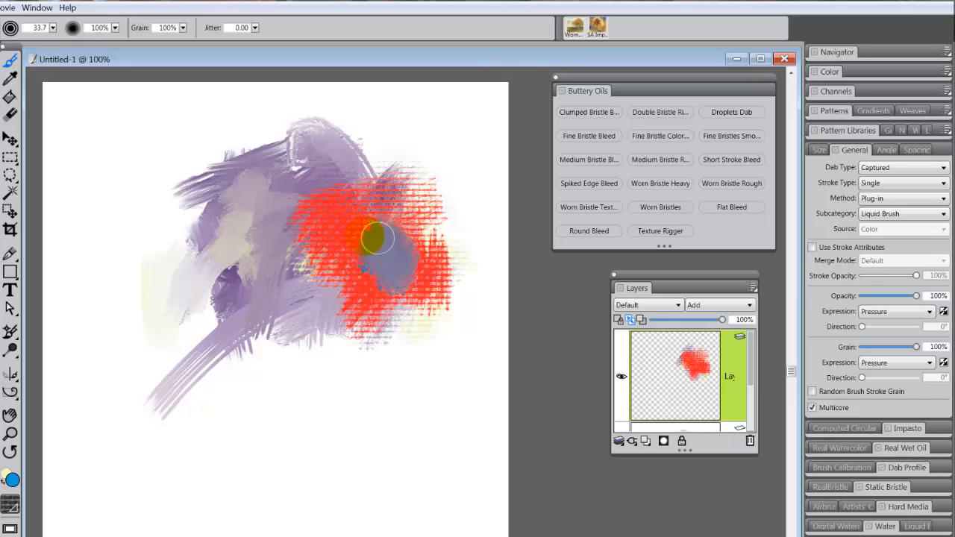
{"action": "left_click_drag", "start_coordinate": [375, 215], "coordinate": [388, 238]}
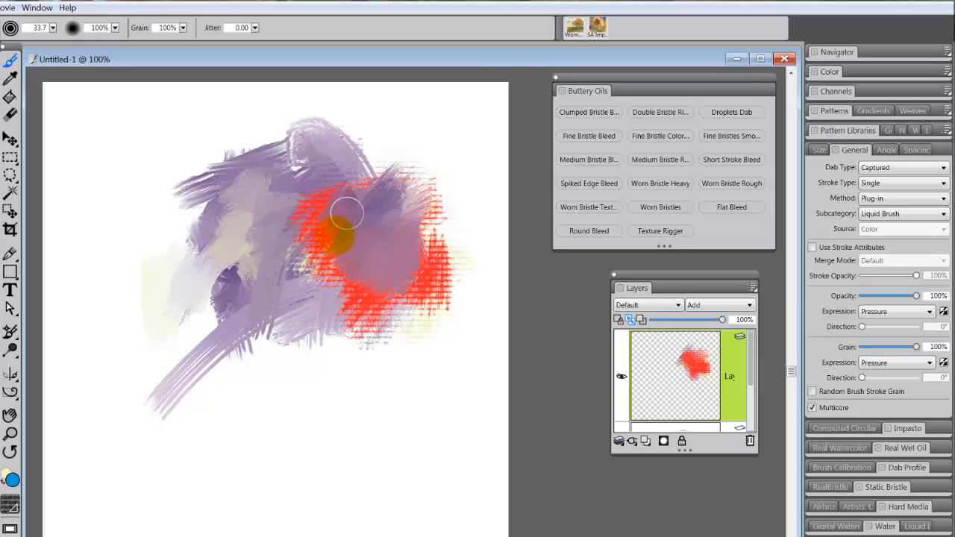
{"action": "mouse_move", "coordinate": [328, 215]}
{"action": "left_mouse_down"}
{"action": "mouse_move", "coordinate": [348, 227]}
{"action": "mouse_move", "coordinate": [372, 269]}
{"action": "mouse_move", "coordinate": [405, 244]}
{"action": "left_mouse_up"}
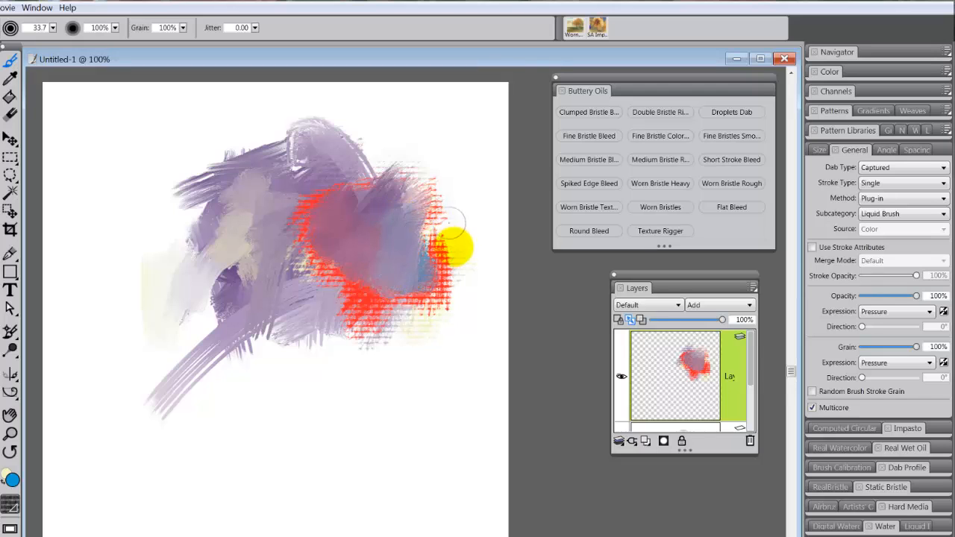
{"action": "left_click_drag", "start_coordinate": [683, 353], "coordinate": [701, 373]}
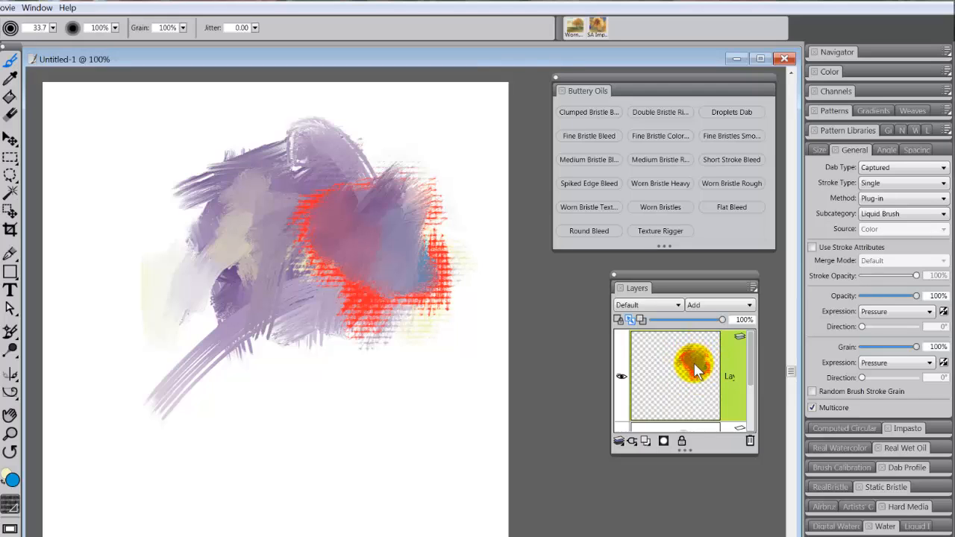
- Pull long blue strokes downward from the red patch and brush yellow and olive green strokes across their lower part
{"action": "mouse_move", "coordinate": [674, 361]}
{"action": "left_mouse_down"}
{"action": "mouse_move", "coordinate": [374, 264]}
{"action": "mouse_move", "coordinate": [378, 257]}
{"action": "mouse_move", "coordinate": [358, 361]}
{"action": "mouse_move", "coordinate": [377, 265]}
{"action": "mouse_move", "coordinate": [358, 441]}
{"action": "mouse_move", "coordinate": [368, 260]}
{"action": "mouse_move", "coordinate": [349, 425]}
{"action": "left_mouse_up"}
{"action": "mouse_move", "coordinate": [361, 261]}
{"action": "left_mouse_down"}
{"action": "mouse_move", "coordinate": [338, 459]}
{"action": "mouse_move", "coordinate": [327, 379]}
{"action": "mouse_move", "coordinate": [302, 414]}
{"action": "mouse_move", "coordinate": [352, 245]}
{"action": "mouse_move", "coordinate": [352, 271]}
{"action": "mouse_move", "coordinate": [277, 405]}
{"action": "left_mouse_up"}
{"action": "left_click", "coordinate": [436, 371]}
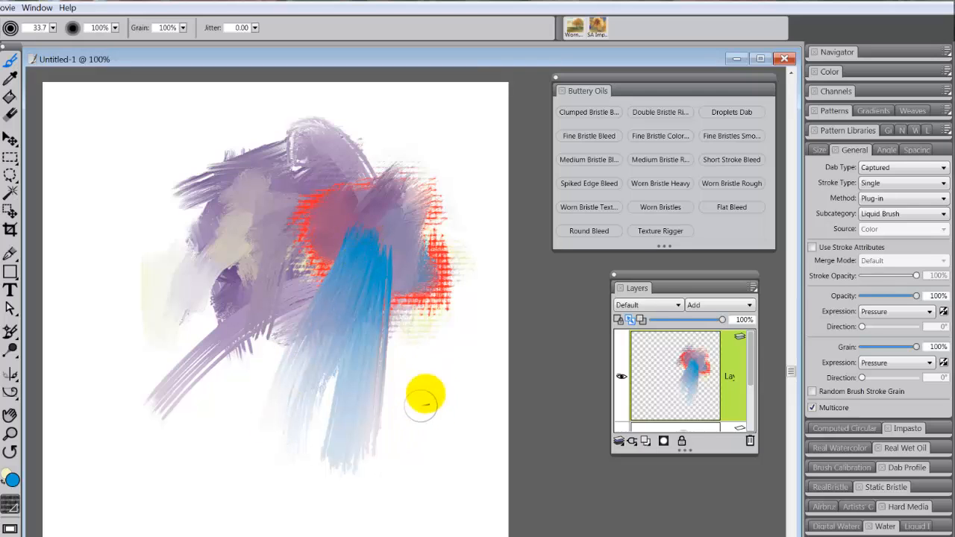
{"action": "mouse_move", "coordinate": [384, 244]}
{"action": "left_mouse_down"}
{"action": "mouse_move", "coordinate": [381, 440]}
{"action": "mouse_move", "coordinate": [393, 279]}
{"action": "mouse_move", "coordinate": [397, 348]}
{"action": "left_mouse_up"}
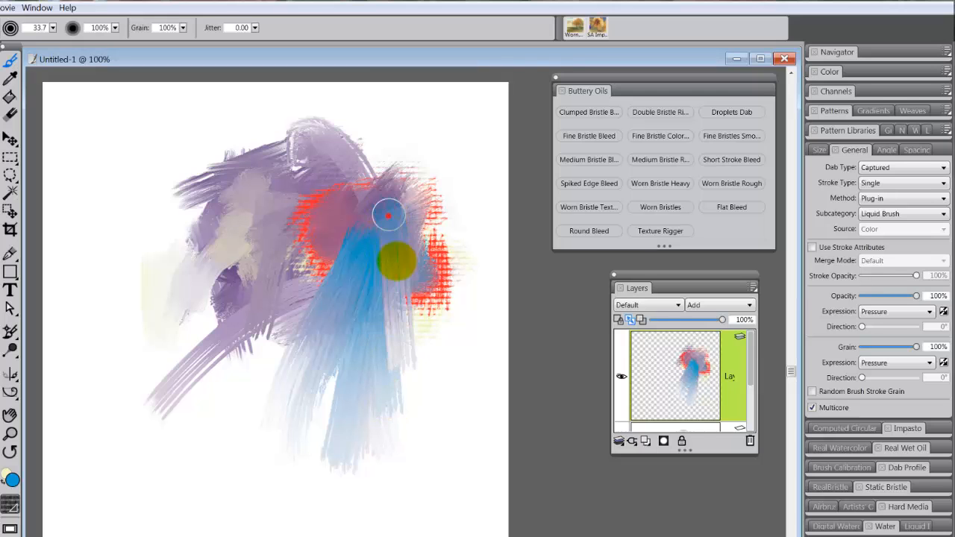
{"action": "mouse_move", "coordinate": [366, 230]}
{"action": "left_mouse_down"}
{"action": "mouse_move", "coordinate": [383, 277]}
{"action": "mouse_move", "coordinate": [373, 362]}
{"action": "mouse_move", "coordinate": [391, 381]}
{"action": "left_mouse_up"}
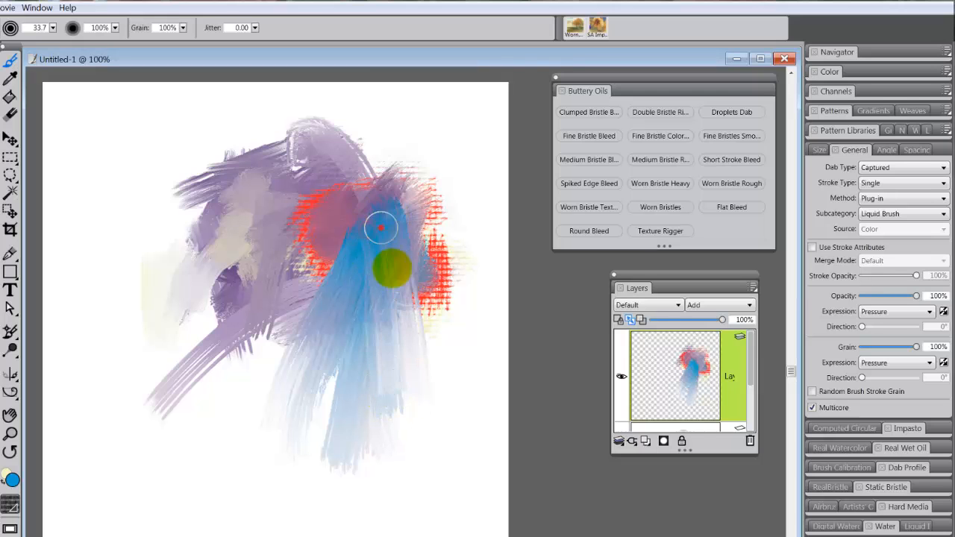
{"action": "mouse_move", "coordinate": [345, 196]}
{"action": "left_mouse_down"}
{"action": "mouse_move", "coordinate": [354, 343]}
{"action": "mouse_move", "coordinate": [347, 219]}
{"action": "mouse_move", "coordinate": [358, 299]}
{"action": "left_mouse_up"}
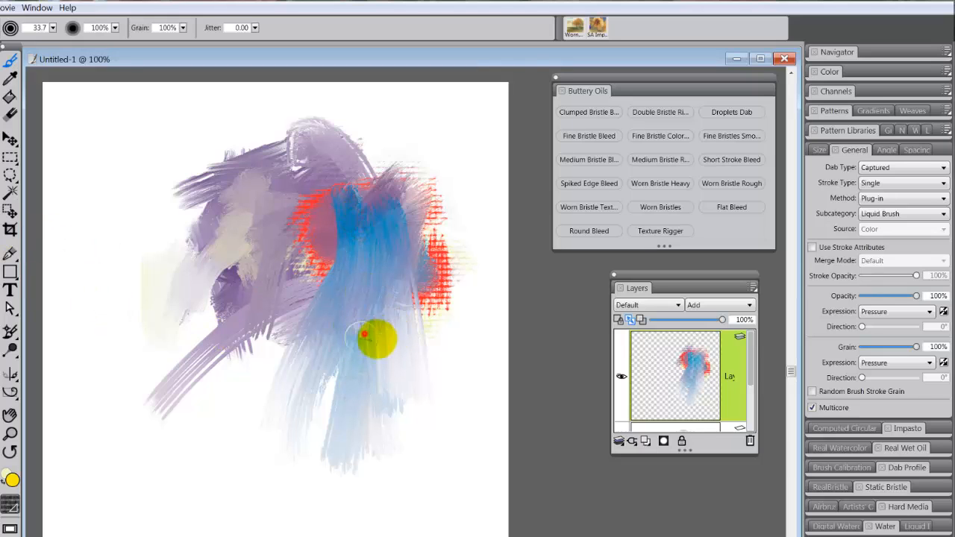
{"action": "mouse_move", "coordinate": [375, 332]}
{"action": "left_mouse_down"}
{"action": "mouse_move", "coordinate": [356, 318]}
{"action": "mouse_move", "coordinate": [381, 321]}
{"action": "mouse_move", "coordinate": [378, 339]}
{"action": "mouse_move", "coordinate": [400, 325]}
{"action": "mouse_move", "coordinate": [340, 307]}
{"action": "mouse_move", "coordinate": [328, 326]}
{"action": "mouse_move", "coordinate": [333, 344]}
{"action": "mouse_move", "coordinate": [305, 359]}
{"action": "mouse_move", "coordinate": [376, 367]}
{"action": "mouse_move", "coordinate": [354, 396]}
{"action": "mouse_move", "coordinate": [373, 367]}
{"action": "mouse_move", "coordinate": [382, 399]}
{"action": "mouse_move", "coordinate": [356, 415]}
{"action": "mouse_move", "coordinate": [354, 436]}
{"action": "mouse_move", "coordinate": [345, 426]}
{"action": "mouse_move", "coordinate": [343, 370]}
{"action": "mouse_move", "coordinate": [302, 370]}
{"action": "mouse_move", "coordinate": [313, 405]}
{"action": "mouse_move", "coordinate": [308, 429]}
{"action": "mouse_move", "coordinate": [298, 402]}
{"action": "mouse_move", "coordinate": [334, 282]}
{"action": "mouse_move", "coordinate": [321, 355]}
{"action": "mouse_move", "coordinate": [234, 396]}
{"action": "mouse_move", "coordinate": [284, 367]}
{"action": "mouse_move", "coordinate": [232, 382]}
{"action": "mouse_move", "coordinate": [304, 351]}
{"action": "mouse_move", "coordinate": [248, 357]}
{"action": "mouse_move", "coordinate": [318, 357]}
{"action": "mouse_move", "coordinate": [270, 359]}
{"action": "mouse_move", "coordinate": [308, 365]}
{"action": "mouse_move", "coordinate": [166, 354]}
{"action": "mouse_move", "coordinate": [295, 373]}
{"action": "mouse_move", "coordinate": [153, 381]}
{"action": "mouse_move", "coordinate": [243, 393]}
{"action": "mouse_move", "coordinate": [113, 438]}
{"action": "mouse_move", "coordinate": [131, 394]}
{"action": "mouse_move", "coordinate": [235, 357]}
{"action": "mouse_move", "coordinate": [257, 378]}
{"action": "mouse_move", "coordinate": [256, 347]}
{"action": "mouse_move", "coordinate": [215, 341]}
{"action": "mouse_move", "coordinate": [220, 326]}
{"action": "mouse_move", "coordinate": [258, 359]}
{"action": "mouse_move", "coordinate": [251, 326]}
{"action": "mouse_move", "coordinate": [280, 310]}
{"action": "mouse_move", "coordinate": [367, 310]}
{"action": "mouse_move", "coordinate": [437, 405]}
{"action": "mouse_move", "coordinate": [394, 335]}
{"action": "mouse_move", "coordinate": [440, 351]}
{"action": "mouse_move", "coordinate": [395, 345]}
{"action": "left_mouse_up"}
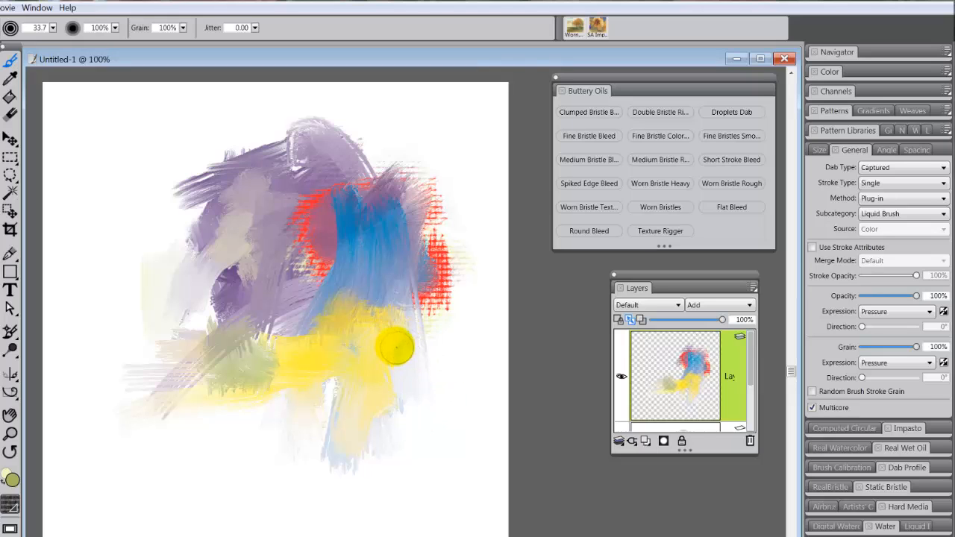
- Hide and reshow the paint layer to compare it with the canvas, and delete the layer
{"action": "left_click", "coordinate": [621, 378]}
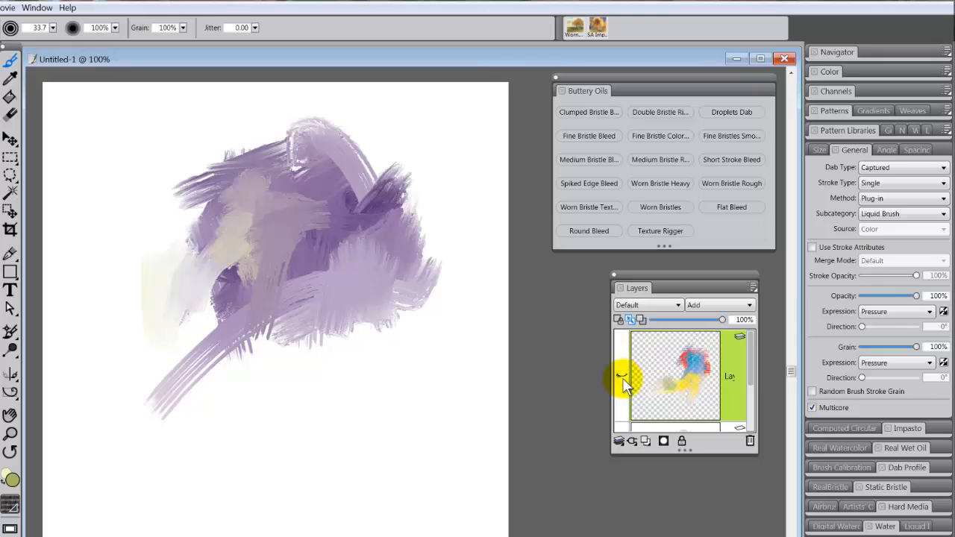
{"action": "left_click", "coordinate": [622, 377]}
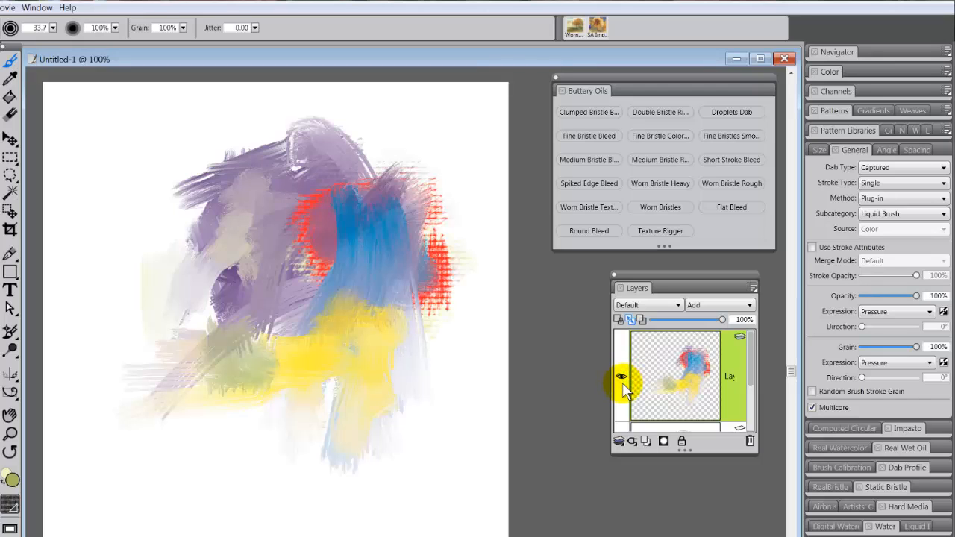
{"action": "left_click", "coordinate": [749, 440]}
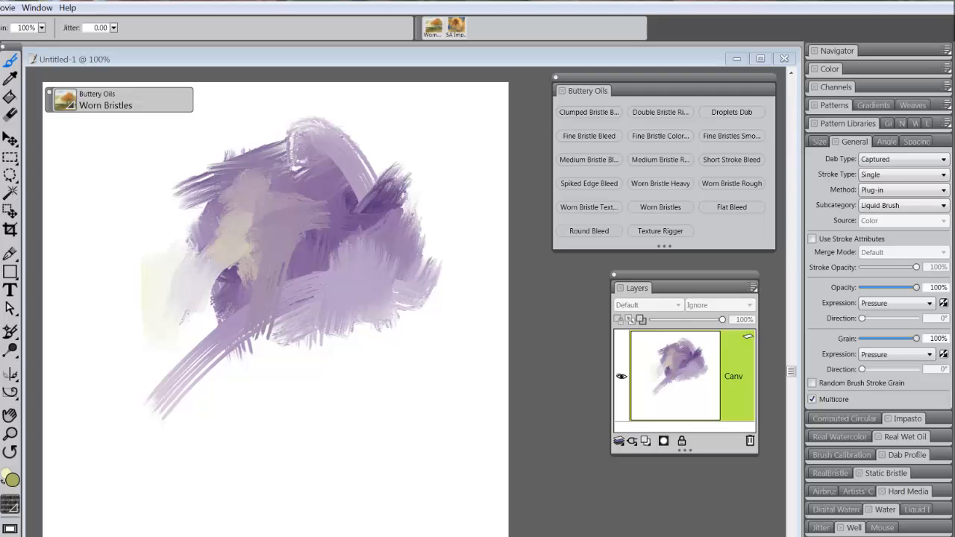
- Undock the brush property bar and place it over the canvas below the floating brush selector
{"action": "mouse_move", "coordinate": [0, 28]}
{"action": "left_mouse_down"}
{"action": "mouse_move", "coordinate": [0, 145]}
{"action": "mouse_move", "coordinate": [61, 134]}
{"action": "mouse_move", "coordinate": [48, 132]}
{"action": "left_mouse_up"}
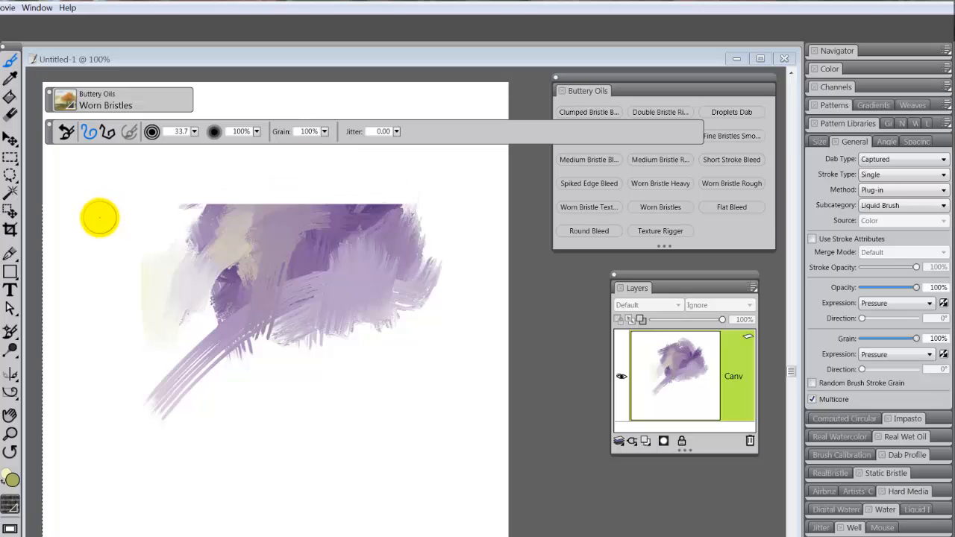
- Clear the canvas and paint a clump of short dark green strokes with the Worn Bristles brush
{"action": "key", "text": "Delete"}
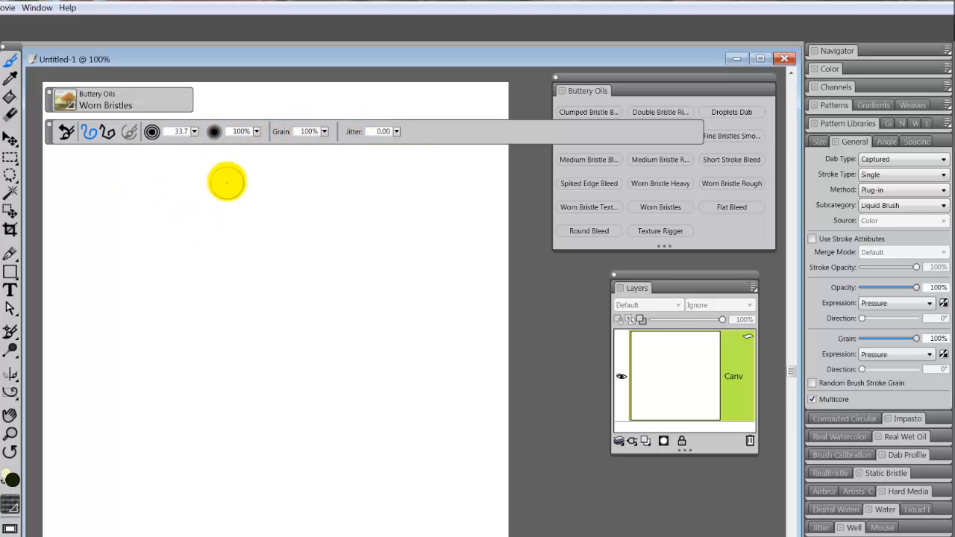
{"action": "mouse_move", "coordinate": [202, 208]}
{"action": "left_mouse_down"}
{"action": "mouse_move", "coordinate": [191, 276]}
{"action": "mouse_move", "coordinate": [201, 201]}
{"action": "mouse_move", "coordinate": [217, 257]}
{"action": "mouse_move", "coordinate": [201, 213]}
{"action": "mouse_move", "coordinate": [196, 248]}
{"action": "mouse_move", "coordinate": [202, 208]}
{"action": "mouse_move", "coordinate": [190, 240]}
{"action": "mouse_move", "coordinate": [199, 255]}
{"action": "mouse_move", "coordinate": [211, 196]}
{"action": "mouse_move", "coordinate": [230, 262]}
{"action": "mouse_move", "coordinate": [211, 205]}
{"action": "mouse_move", "coordinate": [217, 253]}
{"action": "mouse_move", "coordinate": [195, 275]}
{"action": "mouse_move", "coordinate": [200, 205]}
{"action": "mouse_move", "coordinate": [188, 207]}
{"action": "mouse_move", "coordinate": [164, 263]}
{"action": "mouse_move", "coordinate": [206, 212]}
{"action": "left_mouse_up"}
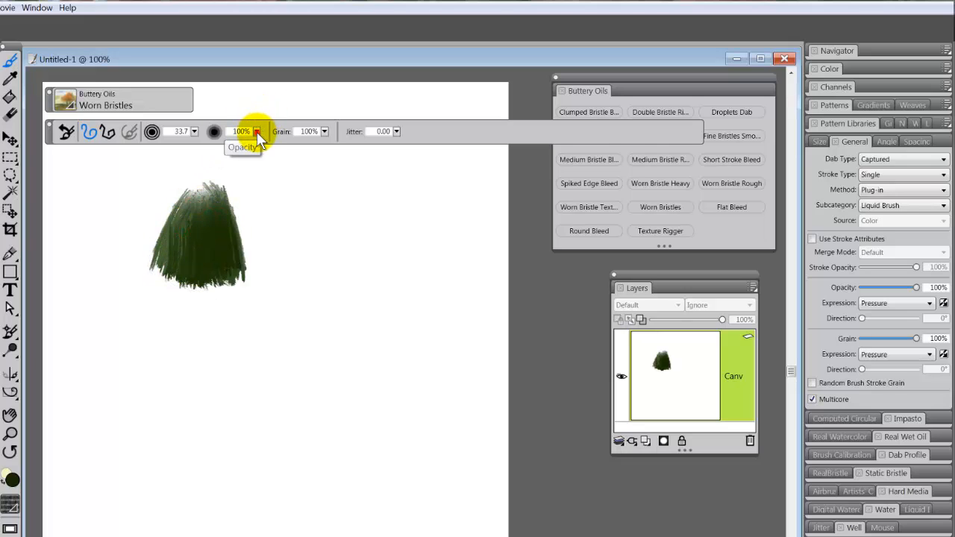
- Set the brush opacity to 8% and smear the dark green clump sideways into the blank canvas
{"action": "left_click_drag", "start_coordinate": [256, 132], "coordinate": [132, 179]}
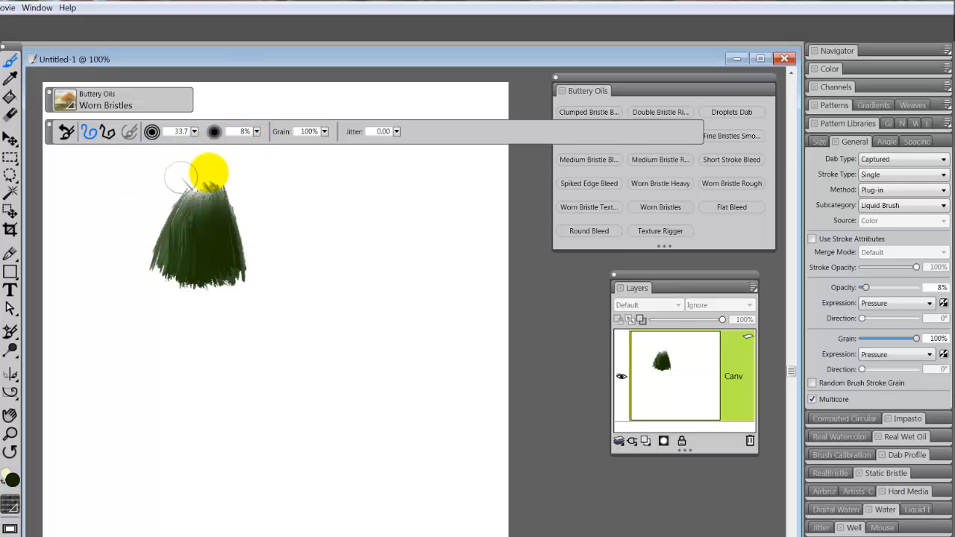
{"action": "mouse_move", "coordinate": [272, 199]}
{"action": "left_mouse_down"}
{"action": "mouse_move", "coordinate": [275, 259]}
{"action": "mouse_move", "coordinate": [288, 203]}
{"action": "mouse_move", "coordinate": [279, 264]}
{"action": "mouse_move", "coordinate": [255, 207]}
{"action": "mouse_move", "coordinate": [264, 226]}
{"action": "mouse_move", "coordinate": [270, 201]}
{"action": "mouse_move", "coordinate": [316, 198]}
{"action": "left_mouse_up"}
{"action": "mouse_move", "coordinate": [261, 217]}
{"action": "left_mouse_down"}
{"action": "mouse_move", "coordinate": [299, 213]}
{"action": "mouse_move", "coordinate": [292, 247]}
{"action": "mouse_move", "coordinate": [208, 221]}
{"action": "mouse_move", "coordinate": [339, 217]}
{"action": "left_mouse_up"}
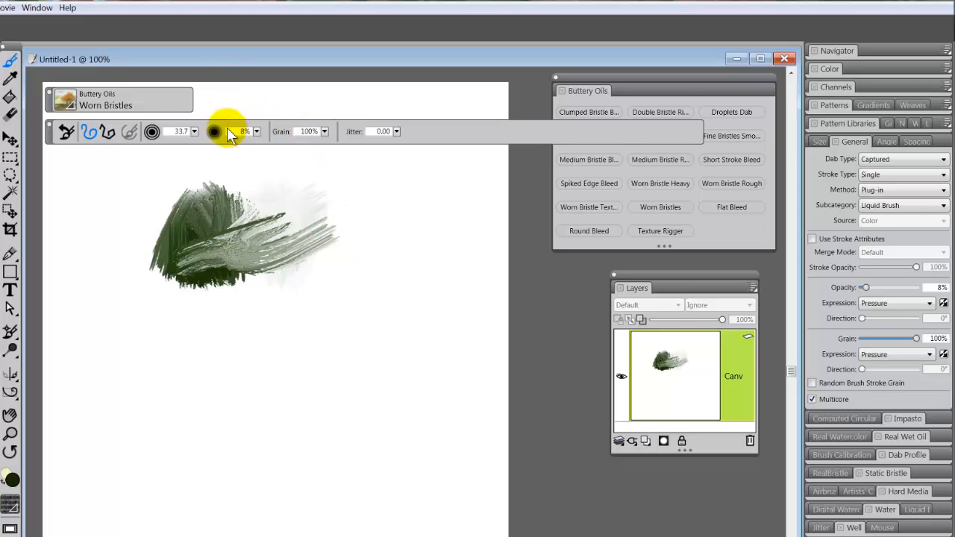
- Reset the Worn Bristles brush to its defaults and paint full-opacity green strokes over and beside the smeared clump
{"action": "left_click", "coordinate": [65, 133]}
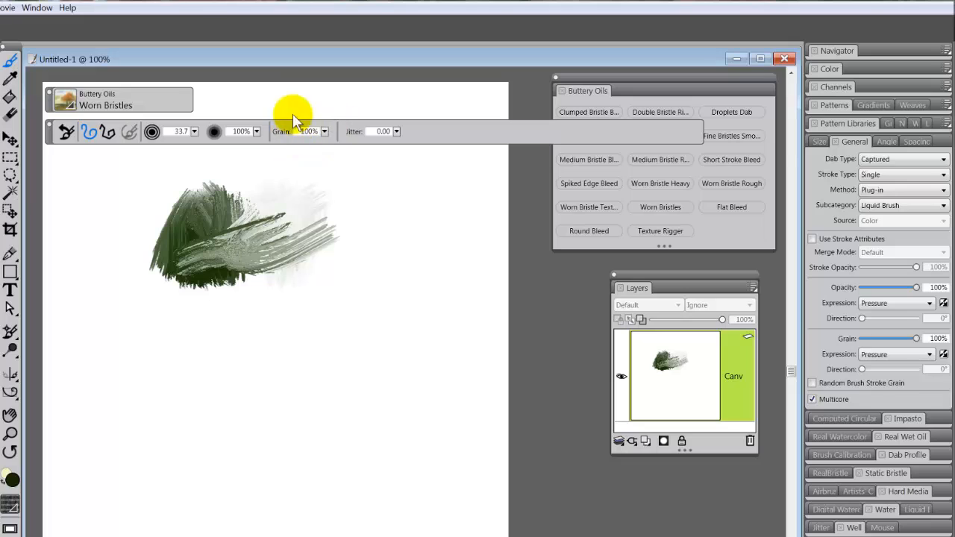
{"action": "left_click", "coordinate": [315, 131]}
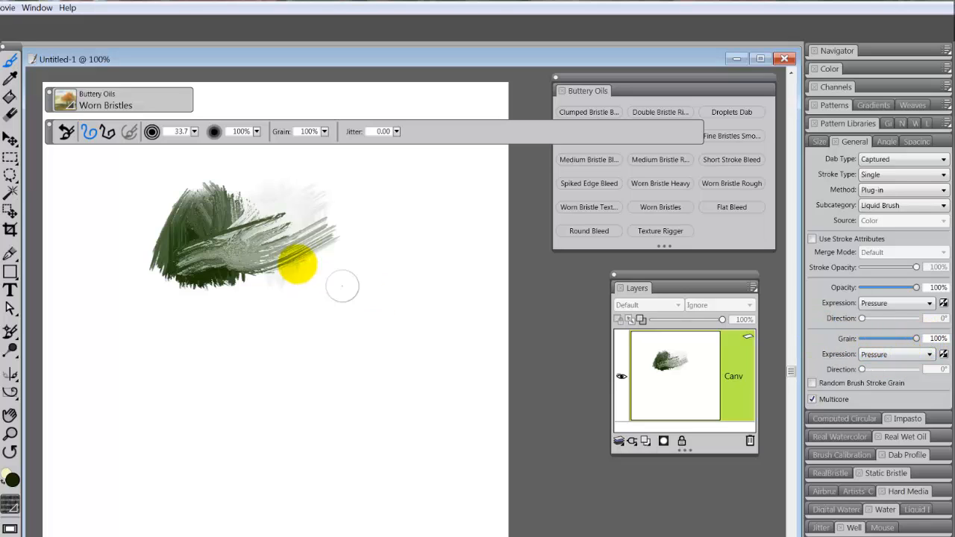
{"action": "mouse_move", "coordinate": [293, 262]}
{"action": "left_mouse_down"}
{"action": "mouse_move", "coordinate": [273, 260]}
{"action": "mouse_move", "coordinate": [277, 219]}
{"action": "mouse_move", "coordinate": [259, 302]}
{"action": "mouse_move", "coordinate": [256, 224]}
{"action": "mouse_move", "coordinate": [220, 255]}
{"action": "mouse_move", "coordinate": [209, 214]}
{"action": "mouse_move", "coordinate": [237, 194]}
{"action": "mouse_move", "coordinate": [277, 198]}
{"action": "mouse_move", "coordinate": [313, 186]}
{"action": "mouse_move", "coordinate": [323, 273]}
{"action": "mouse_move", "coordinate": [368, 252]}
{"action": "mouse_move", "coordinate": [349, 292]}
{"action": "mouse_move", "coordinate": [348, 234]}
{"action": "mouse_move", "coordinate": [328, 309]}
{"action": "mouse_move", "coordinate": [286, 278]}
{"action": "mouse_move", "coordinate": [309, 224]}
{"action": "mouse_move", "coordinate": [298, 207]}
{"action": "mouse_move", "coordinate": [241, 259]}
{"action": "mouse_move", "coordinate": [314, 217]}
{"action": "mouse_move", "coordinate": [325, 313]}
{"action": "mouse_move", "coordinate": [324, 279]}
{"action": "mouse_move", "coordinate": [356, 254]}
{"action": "mouse_move", "coordinate": [343, 203]}
{"action": "mouse_move", "coordinate": [379, 275]}
{"action": "mouse_move", "coordinate": [383, 223]}
{"action": "mouse_move", "coordinate": [351, 286]}
{"action": "mouse_move", "coordinate": [288, 260]}
{"action": "mouse_move", "coordinate": [320, 283]}
{"action": "mouse_move", "coordinate": [328, 317]}
{"action": "mouse_move", "coordinate": [361, 311]}
{"action": "mouse_move", "coordinate": [365, 280]}
{"action": "mouse_move", "coordinate": [395, 268]}
{"action": "mouse_move", "coordinate": [270, 384]}
{"action": "left_mouse_up"}
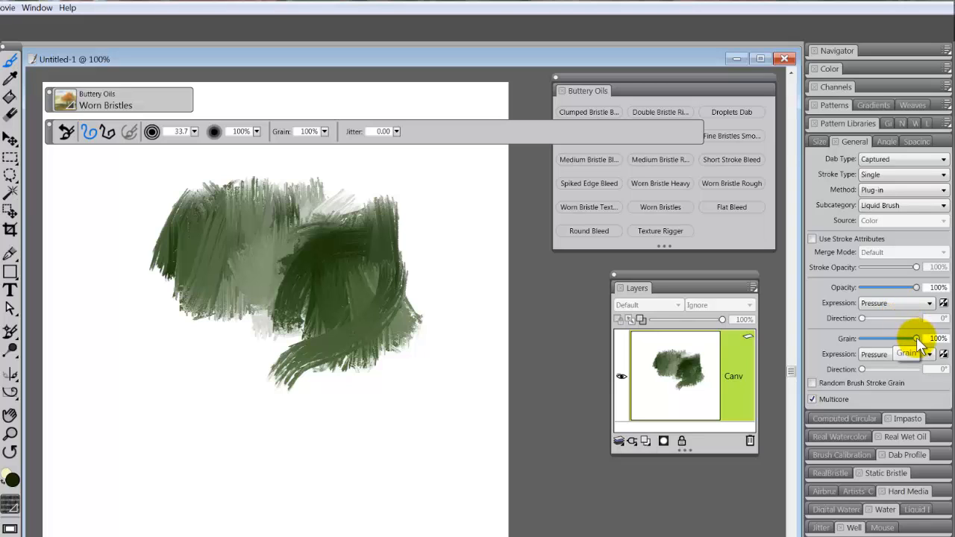
- Set the brush grain to 6% and paint blending green strokes across the lower middle of the patch
{"action": "left_click_drag", "start_coordinate": [917, 339], "coordinate": [864, 342]}
{"action": "mouse_move", "coordinate": [224, 246]}
{"action": "left_mouse_down"}
{"action": "mouse_move", "coordinate": [208, 224]}
{"action": "mouse_move", "coordinate": [240, 297]}
{"action": "mouse_move", "coordinate": [234, 326]}
{"action": "mouse_move", "coordinate": [231, 305]}
{"action": "mouse_move", "coordinate": [245, 335]}
{"action": "mouse_move", "coordinate": [208, 341]}
{"action": "left_mouse_up"}
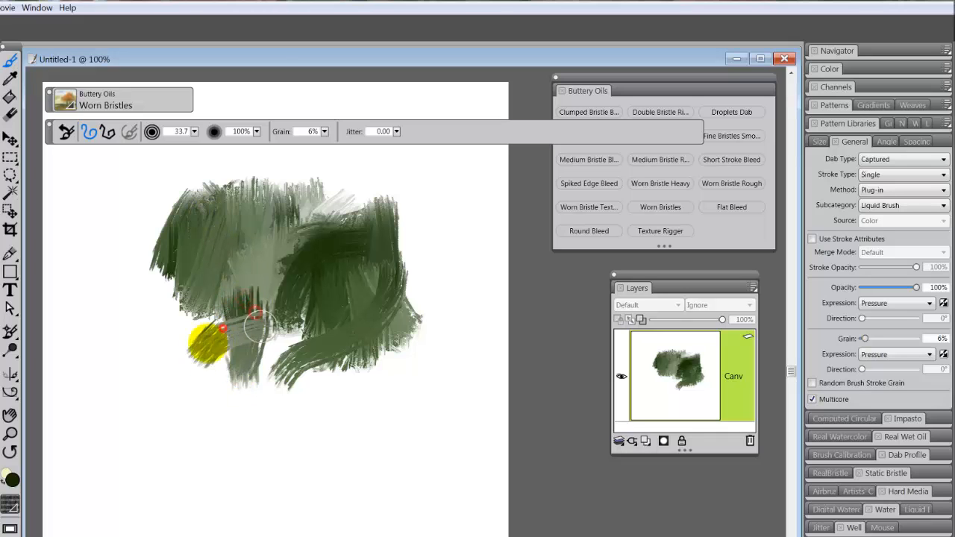
{"action": "mouse_move", "coordinate": [258, 326]}
{"action": "left_mouse_down"}
{"action": "mouse_move", "coordinate": [245, 331]}
{"action": "mouse_move", "coordinate": [265, 313]}
{"action": "mouse_move", "coordinate": [284, 317]}
{"action": "mouse_move", "coordinate": [245, 313]}
{"action": "mouse_move", "coordinate": [255, 341]}
{"action": "mouse_move", "coordinate": [294, 284]}
{"action": "mouse_move", "coordinate": [298, 308]}
{"action": "mouse_move", "coordinate": [272, 395]}
{"action": "left_mouse_up"}
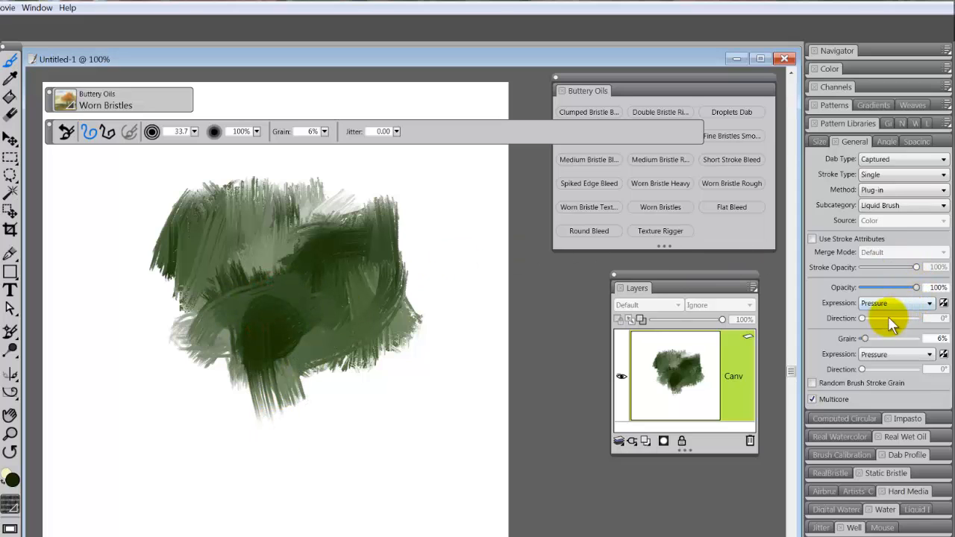
- Set the grain to 100% with its expression at None, and brush pale blending strokes around the green patch
{"action": "left_click_drag", "start_coordinate": [863, 339], "coordinate": [940, 342]}
{"action": "left_click", "coordinate": [930, 355]}
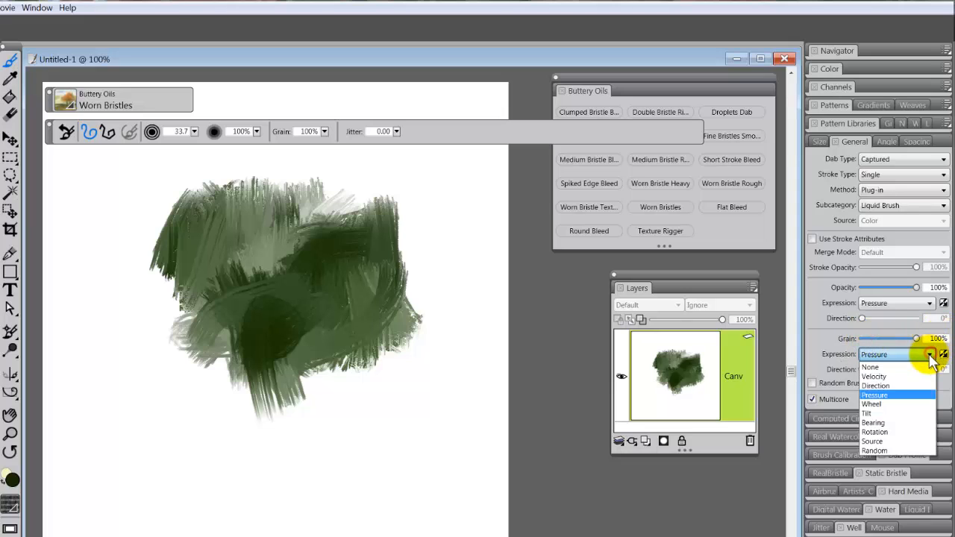
{"action": "left_click", "coordinate": [902, 367]}
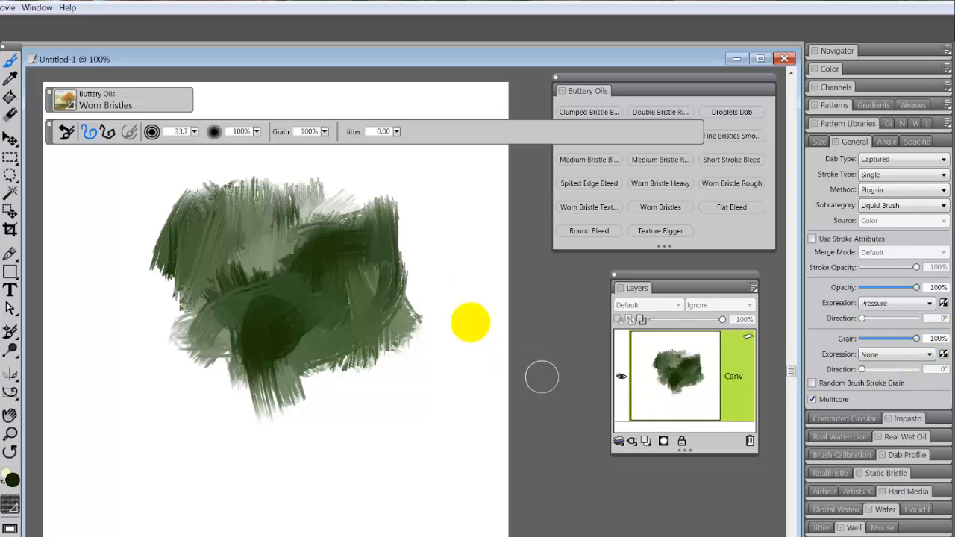
{"action": "mouse_move", "coordinate": [407, 194]}
{"action": "left_mouse_down"}
{"action": "mouse_move", "coordinate": [395, 237]}
{"action": "mouse_move", "coordinate": [381, 208]}
{"action": "mouse_move", "coordinate": [369, 211]}
{"action": "mouse_move", "coordinate": [416, 247]}
{"action": "mouse_move", "coordinate": [405, 227]}
{"action": "mouse_move", "coordinate": [398, 250]}
{"action": "mouse_move", "coordinate": [375, 260]}
{"action": "mouse_move", "coordinate": [368, 205]}
{"action": "mouse_move", "coordinate": [381, 201]}
{"action": "mouse_move", "coordinate": [390, 317]}
{"action": "mouse_move", "coordinate": [396, 280]}
{"action": "mouse_move", "coordinate": [410, 364]}
{"action": "mouse_move", "coordinate": [347, 354]}
{"action": "mouse_move", "coordinate": [328, 376]}
{"action": "mouse_move", "coordinate": [336, 343]}
{"action": "mouse_move", "coordinate": [304, 400]}
{"action": "mouse_move", "coordinate": [280, 402]}
{"action": "mouse_move", "coordinate": [274, 392]}
{"action": "mouse_move", "coordinate": [234, 404]}
{"action": "mouse_move", "coordinate": [238, 349]}
{"action": "mouse_move", "coordinate": [272, 358]}
{"action": "mouse_move", "coordinate": [254, 298]}
{"action": "mouse_move", "coordinate": [218, 347]}
{"action": "mouse_move", "coordinate": [225, 326]}
{"action": "mouse_move", "coordinate": [185, 321]}
{"action": "mouse_move", "coordinate": [198, 319]}
{"action": "mouse_move", "coordinate": [232, 363]}
{"action": "mouse_move", "coordinate": [264, 426]}
{"action": "mouse_move", "coordinate": [272, 404]}
{"action": "mouse_move", "coordinate": [323, 422]}
{"action": "mouse_move", "coordinate": [354, 364]}
{"action": "mouse_move", "coordinate": [389, 345]}
{"action": "mouse_move", "coordinate": [367, 373]}
{"action": "mouse_move", "coordinate": [287, 419]}
{"action": "mouse_move", "coordinate": [373, 378]}
{"action": "mouse_move", "coordinate": [391, 383]}
{"action": "mouse_move", "coordinate": [408, 353]}
{"action": "mouse_move", "coordinate": [456, 415]}
{"action": "left_mouse_up"}
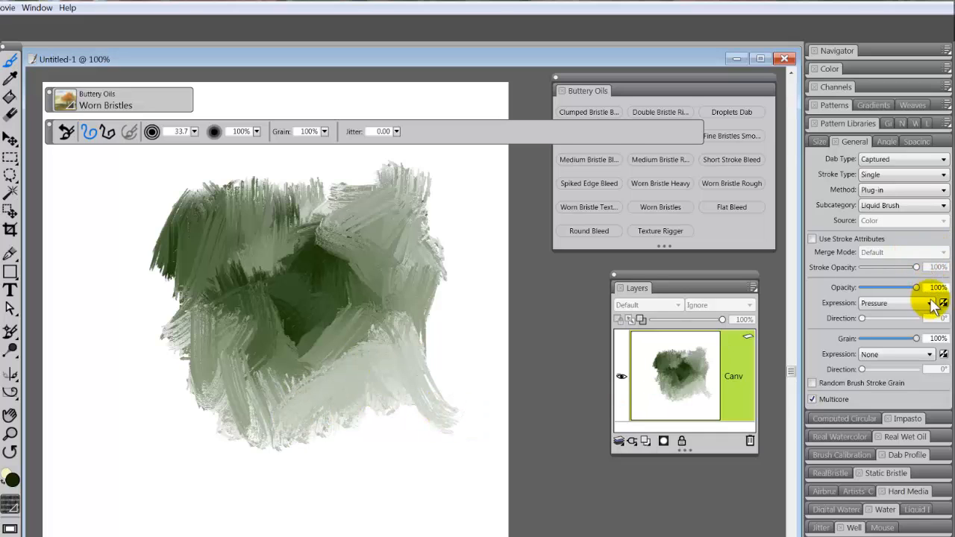
- Set the grain expression to Pressure and blend strokes over the lower part of the green patch
{"action": "left_click", "coordinate": [930, 355]}
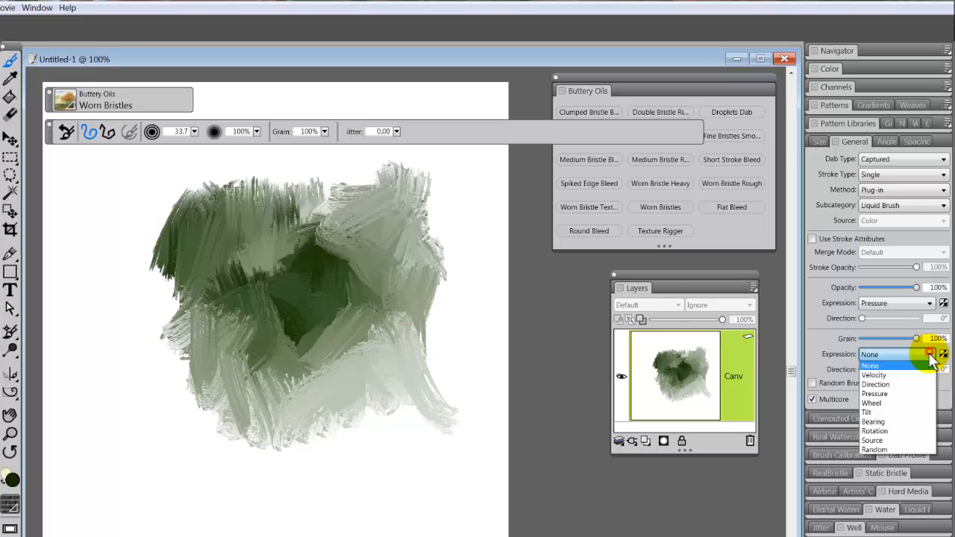
{"action": "left_click", "coordinate": [899, 394]}
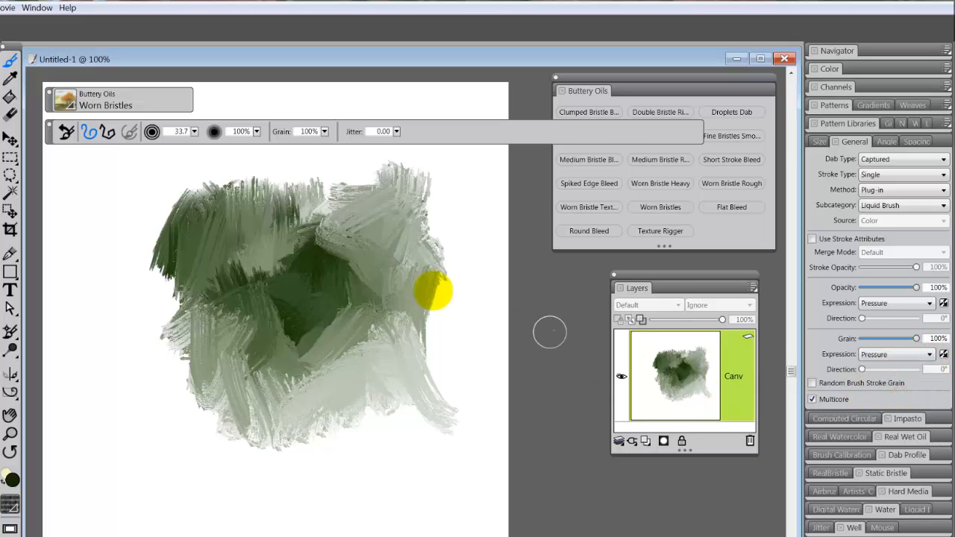
{"action": "mouse_move", "coordinate": [353, 390]}
{"action": "left_mouse_down"}
{"action": "mouse_move", "coordinate": [362, 409]}
{"action": "mouse_move", "coordinate": [341, 401]}
{"action": "mouse_move", "coordinate": [323, 460]}
{"action": "mouse_move", "coordinate": [352, 436]}
{"action": "mouse_move", "coordinate": [395, 430]}
{"action": "mouse_move", "coordinate": [399, 450]}
{"action": "mouse_move", "coordinate": [425, 452]}
{"action": "mouse_move", "coordinate": [383, 476]}
{"action": "mouse_move", "coordinate": [362, 426]}
{"action": "mouse_move", "coordinate": [302, 481]}
{"action": "mouse_move", "coordinate": [424, 449]}
{"action": "mouse_move", "coordinate": [368, 411]}
{"action": "mouse_move", "coordinate": [326, 405]}
{"action": "mouse_move", "coordinate": [269, 469]}
{"action": "mouse_move", "coordinate": [305, 485]}
{"action": "left_mouse_up"}
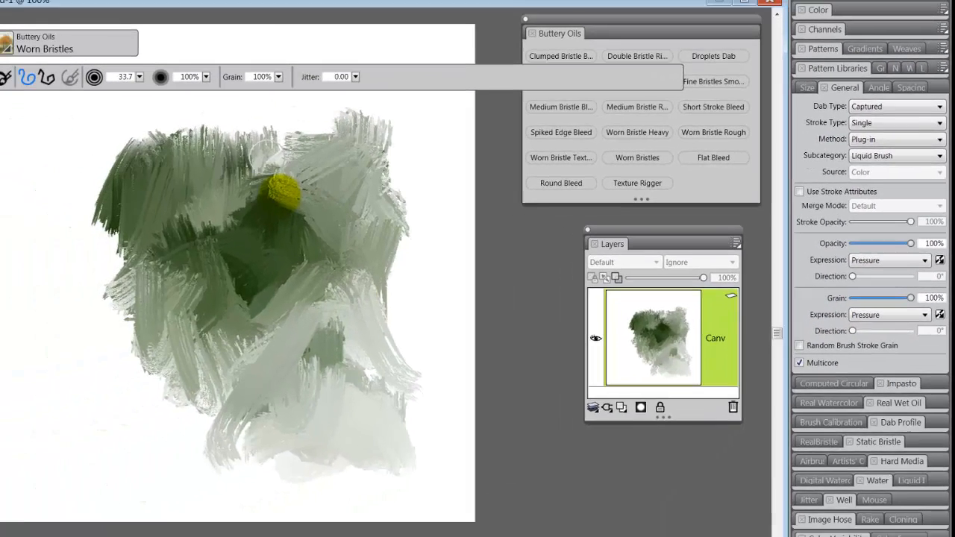
- Clear the canvas and paint a small patch of upright grey-green strokes in its upper left area
{"action": "key", "text": "ctrl+a"}
{"action": "key", "text": "Delete"}
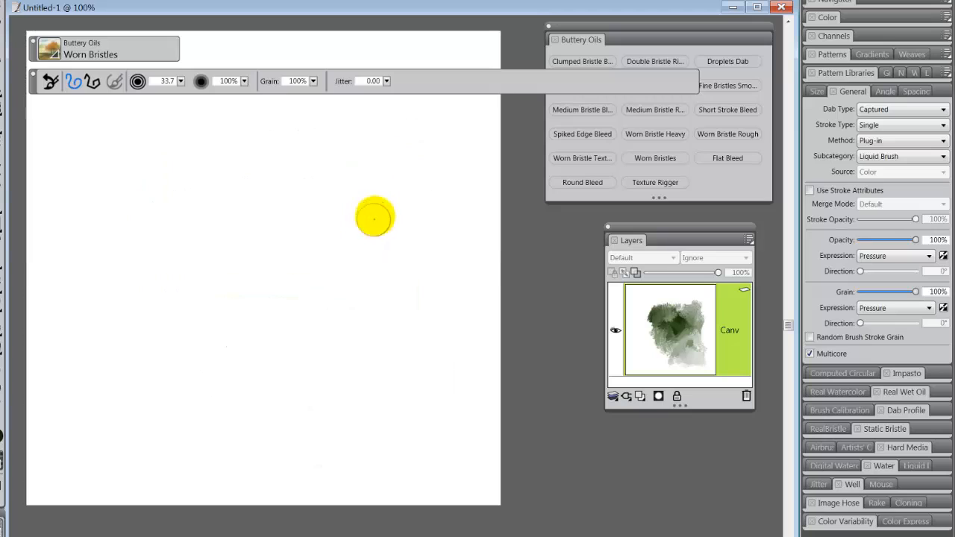
{"action": "mouse_move", "coordinate": [180, 168]}
{"action": "left_mouse_down"}
{"action": "mouse_move", "coordinate": [192, 320]}
{"action": "mouse_move", "coordinate": [149, 188]}
{"action": "mouse_move", "coordinate": [178, 380]}
{"action": "left_mouse_up"}
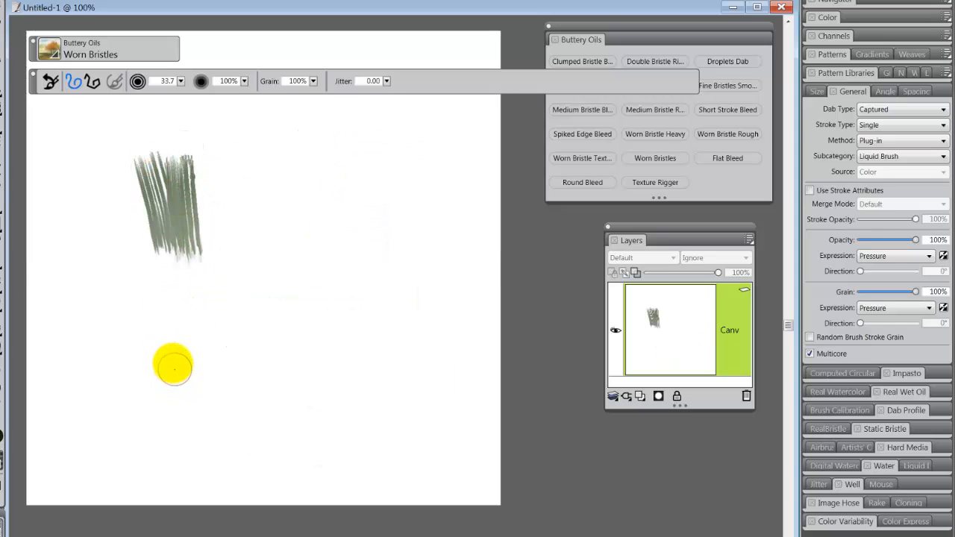
- Set the brush jitter to 1.95 and show the bristle dab preview in the Dab Profile controls
{"action": "left_click", "coordinate": [385, 81]}
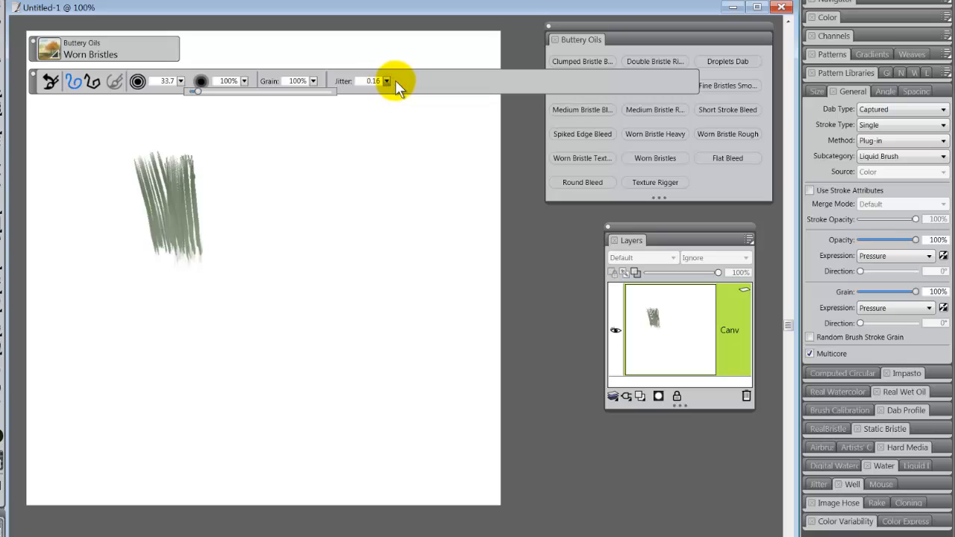
{"action": "left_click_drag", "start_coordinate": [413, 81], "coordinate": [456, 85]}
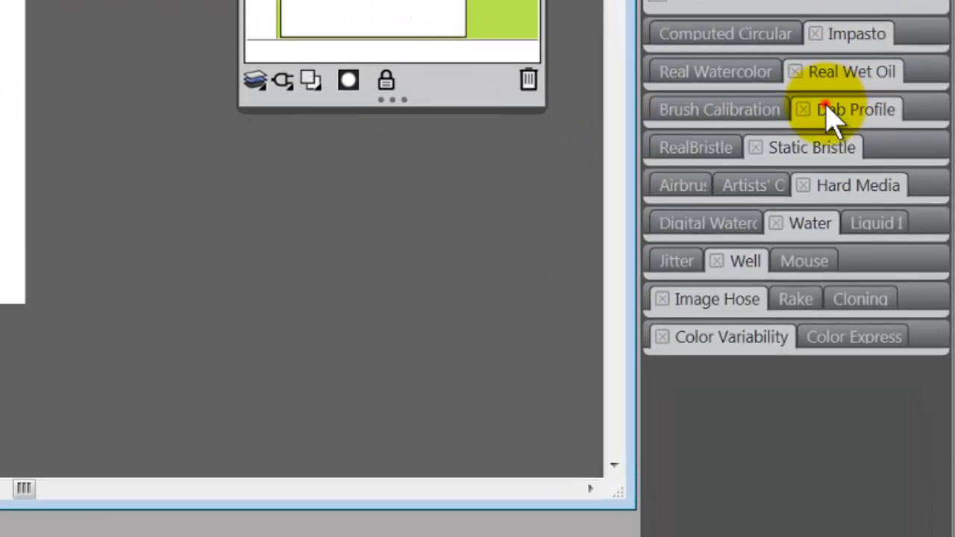
{"action": "left_click", "coordinate": [887, 410]}
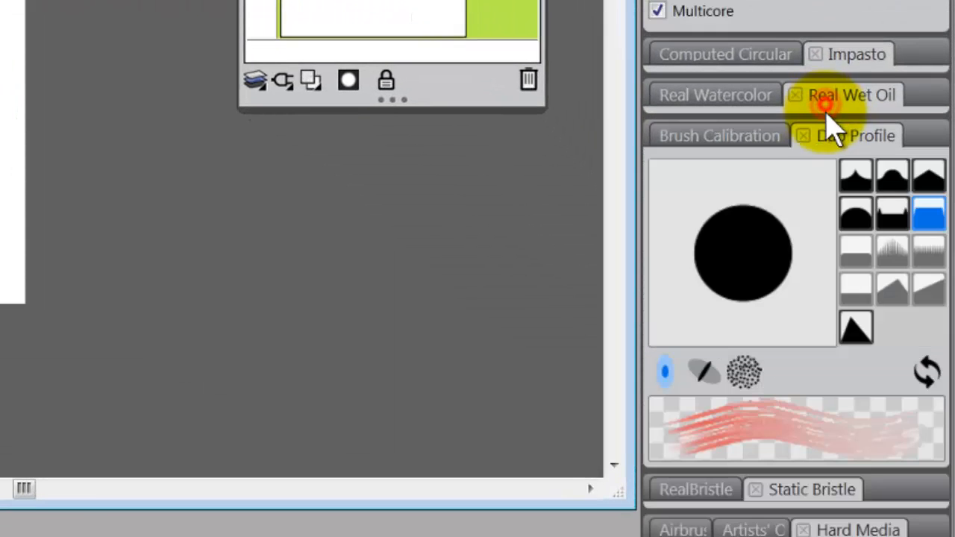
{"action": "left_click", "coordinate": [743, 375]}
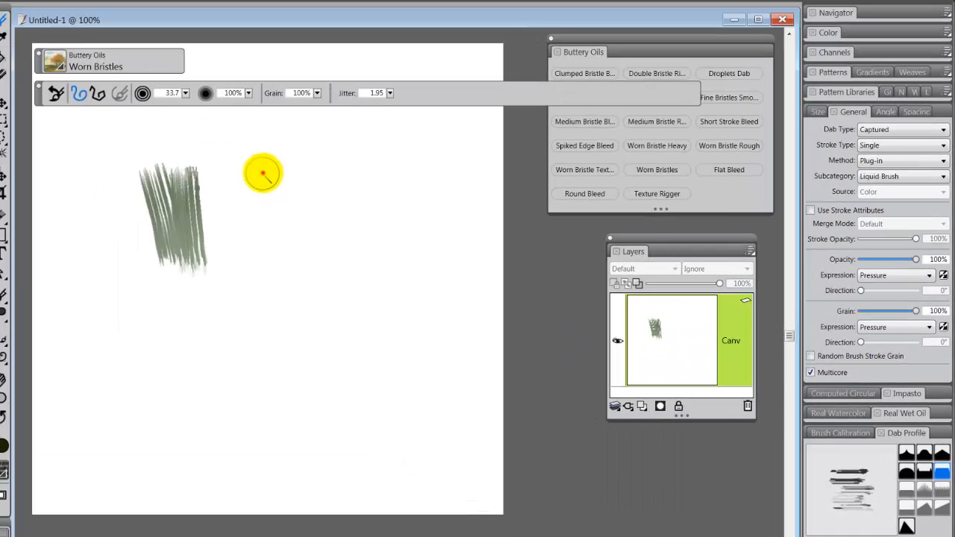
- Spread jittered grey-green strokes beside the first patch and work brown strokes into the blended area
{"action": "left_click_drag", "start_coordinate": [262, 171], "coordinate": [257, 264]}
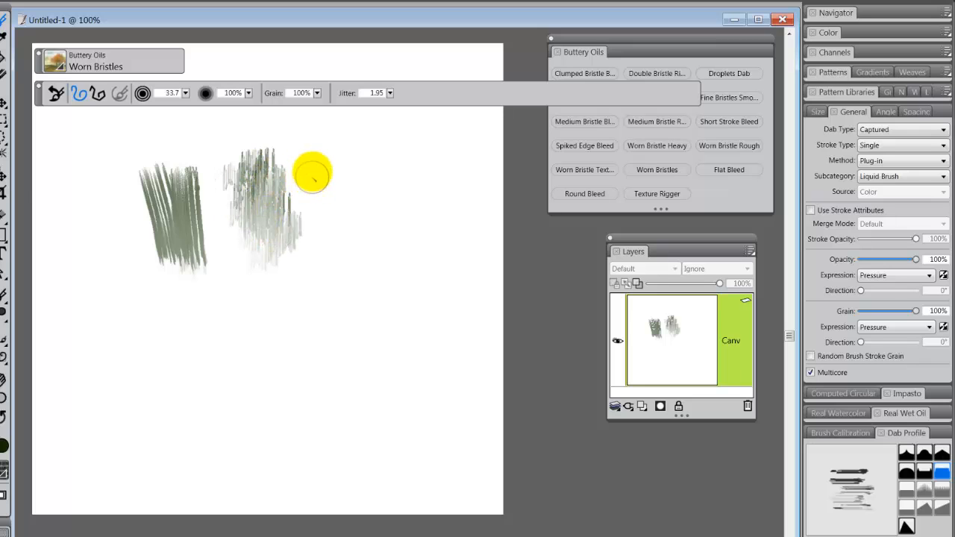
{"action": "mouse_move", "coordinate": [311, 171]}
{"action": "left_mouse_down"}
{"action": "mouse_move", "coordinate": [313, 238]}
{"action": "mouse_move", "coordinate": [311, 195]}
{"action": "mouse_move", "coordinate": [295, 189]}
{"action": "mouse_move", "coordinate": [279, 216]}
{"action": "mouse_move", "coordinate": [342, 192]}
{"action": "mouse_move", "coordinate": [378, 198]}
{"action": "mouse_move", "coordinate": [347, 231]}
{"action": "mouse_move", "coordinate": [358, 235]}
{"action": "mouse_move", "coordinate": [358, 195]}
{"action": "mouse_move", "coordinate": [395, 182]}
{"action": "mouse_move", "coordinate": [348, 203]}
{"action": "mouse_move", "coordinate": [287, 197]}
{"action": "mouse_move", "coordinate": [323, 178]}
{"action": "mouse_move", "coordinate": [305, 179]}
{"action": "mouse_move", "coordinate": [367, 202]}
{"action": "mouse_move", "coordinate": [413, 193]}
{"action": "mouse_move", "coordinate": [438, 223]}
{"action": "mouse_move", "coordinate": [353, 257]}
{"action": "mouse_move", "coordinate": [335, 236]}
{"action": "mouse_move", "coordinate": [294, 232]}
{"action": "mouse_move", "coordinate": [231, 181]}
{"action": "mouse_move", "coordinate": [395, 158]}
{"action": "mouse_move", "coordinate": [342, 221]}
{"action": "mouse_move", "coordinate": [346, 243]}
{"action": "mouse_move", "coordinate": [410, 279]}
{"action": "mouse_move", "coordinate": [462, 148]}
{"action": "left_mouse_up"}
{"action": "mouse_move", "coordinate": [379, 239]}
{"action": "left_mouse_down"}
{"action": "mouse_move", "coordinate": [422, 241]}
{"action": "mouse_move", "coordinate": [156, 234]}
{"action": "mouse_move", "coordinate": [211, 216]}
{"action": "mouse_move", "coordinate": [244, 254]}
{"action": "mouse_move", "coordinate": [360, 262]}
{"action": "mouse_move", "coordinate": [273, 216]}
{"action": "mouse_move", "coordinate": [365, 291]}
{"action": "mouse_move", "coordinate": [422, 317]}
{"action": "mouse_move", "coordinate": [447, 310]}
{"action": "mouse_move", "coordinate": [348, 330]}
{"action": "mouse_move", "coordinate": [276, 373]}
{"action": "left_mouse_up"}
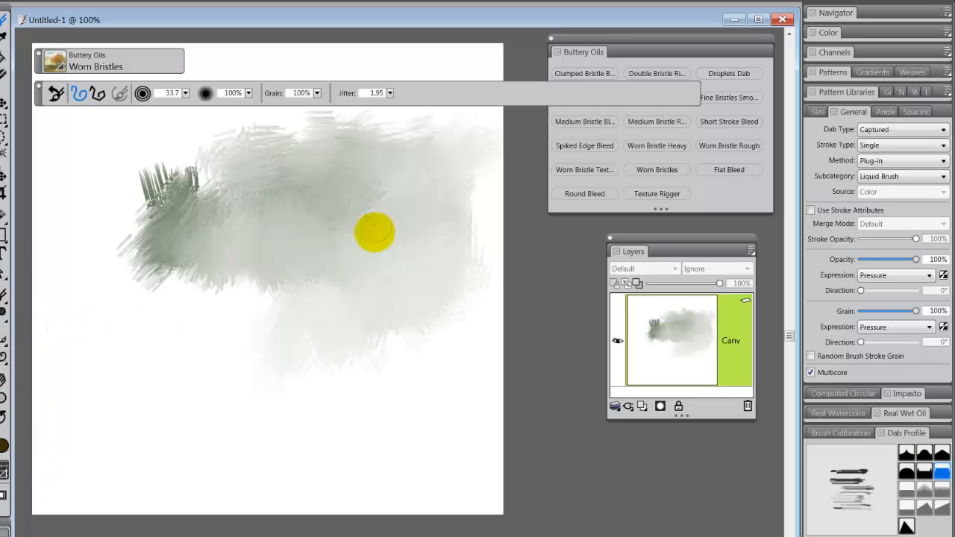
{"action": "mouse_move", "coordinate": [373, 228]}
{"action": "left_mouse_down"}
{"action": "mouse_move", "coordinate": [348, 258]}
{"action": "mouse_move", "coordinate": [299, 261]}
{"action": "mouse_move", "coordinate": [282, 250]}
{"action": "mouse_move", "coordinate": [356, 253]}
{"action": "mouse_move", "coordinate": [365, 213]}
{"action": "mouse_move", "coordinate": [405, 207]}
{"action": "mouse_move", "coordinate": [409, 188]}
{"action": "mouse_move", "coordinate": [342, 197]}
{"action": "mouse_move", "coordinate": [317, 213]}
{"action": "mouse_move", "coordinate": [407, 243]}
{"action": "mouse_move", "coordinate": [415, 265]}
{"action": "mouse_move", "coordinate": [455, 218]}
{"action": "mouse_move", "coordinate": [403, 206]}
{"action": "mouse_move", "coordinate": [373, 173]}
{"action": "mouse_move", "coordinate": [335, 168]}
{"action": "mouse_move", "coordinate": [422, 247]}
{"action": "mouse_move", "coordinate": [322, 282]}
{"action": "mouse_move", "coordinate": [261, 272]}
{"action": "mouse_move", "coordinate": [277, 252]}
{"action": "mouse_move", "coordinate": [248, 297]}
{"action": "mouse_move", "coordinate": [209, 287]}
{"action": "mouse_move", "coordinate": [230, 279]}
{"action": "mouse_move", "coordinate": [240, 225]}
{"action": "mouse_move", "coordinate": [286, 173]}
{"action": "mouse_move", "coordinate": [333, 281]}
{"action": "left_mouse_up"}
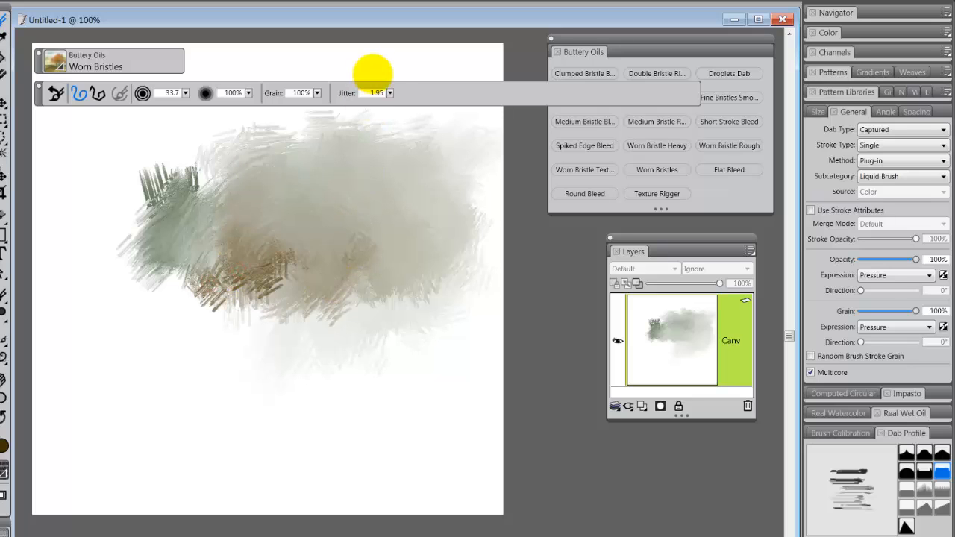
- Set the jitter to 4.00 and blend scattered strokes over the whole patch, adding pale yellow in the upper middle
{"action": "left_click_drag", "start_coordinate": [390, 92], "coordinate": [510, 102]}
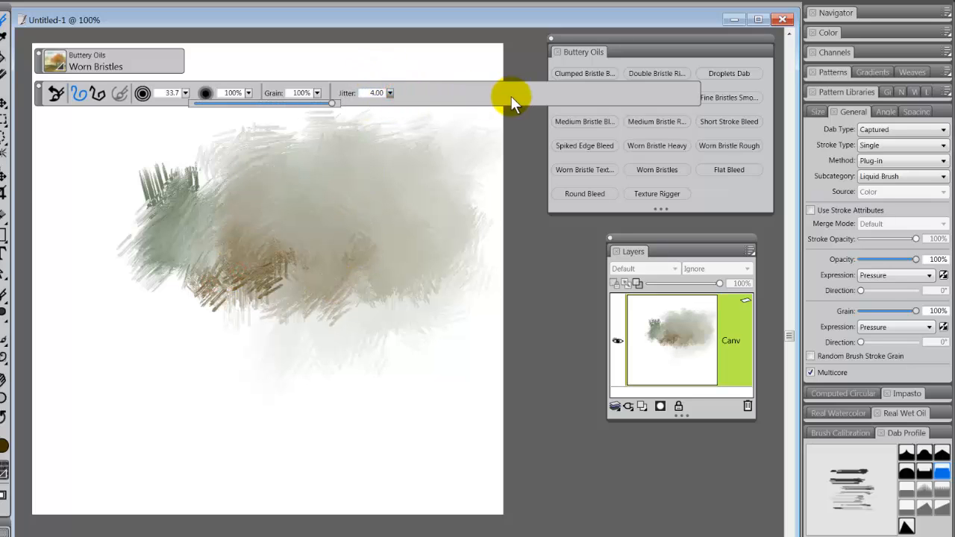
{"action": "mouse_move", "coordinate": [288, 331]}
{"action": "left_mouse_down"}
{"action": "mouse_move", "coordinate": [287, 416]}
{"action": "mouse_move", "coordinate": [291, 328]}
{"action": "mouse_move", "coordinate": [239, 355]}
{"action": "mouse_move", "coordinate": [208, 329]}
{"action": "mouse_move", "coordinate": [186, 271]}
{"action": "mouse_move", "coordinate": [300, 287]}
{"action": "mouse_move", "coordinate": [293, 271]}
{"action": "mouse_move", "coordinate": [346, 227]}
{"action": "mouse_move", "coordinate": [326, 267]}
{"action": "mouse_move", "coordinate": [354, 248]}
{"action": "mouse_move", "coordinate": [190, 315]}
{"action": "left_mouse_up"}
{"action": "mouse_move", "coordinate": [164, 228]}
{"action": "left_mouse_down"}
{"action": "mouse_move", "coordinate": [251, 246]}
{"action": "mouse_move", "coordinate": [219, 228]}
{"action": "mouse_move", "coordinate": [290, 230]}
{"action": "mouse_move", "coordinate": [297, 256]}
{"action": "mouse_move", "coordinate": [273, 239]}
{"action": "mouse_move", "coordinate": [214, 262]}
{"action": "mouse_move", "coordinate": [181, 224]}
{"action": "mouse_move", "coordinate": [148, 233]}
{"action": "mouse_move", "coordinate": [294, 191]}
{"action": "mouse_move", "coordinate": [360, 254]}
{"action": "mouse_move", "coordinate": [279, 331]}
{"action": "mouse_move", "coordinate": [236, 304]}
{"action": "mouse_move", "coordinate": [268, 213]}
{"action": "mouse_move", "coordinate": [355, 186]}
{"action": "mouse_move", "coordinate": [373, 288]}
{"action": "left_mouse_up"}
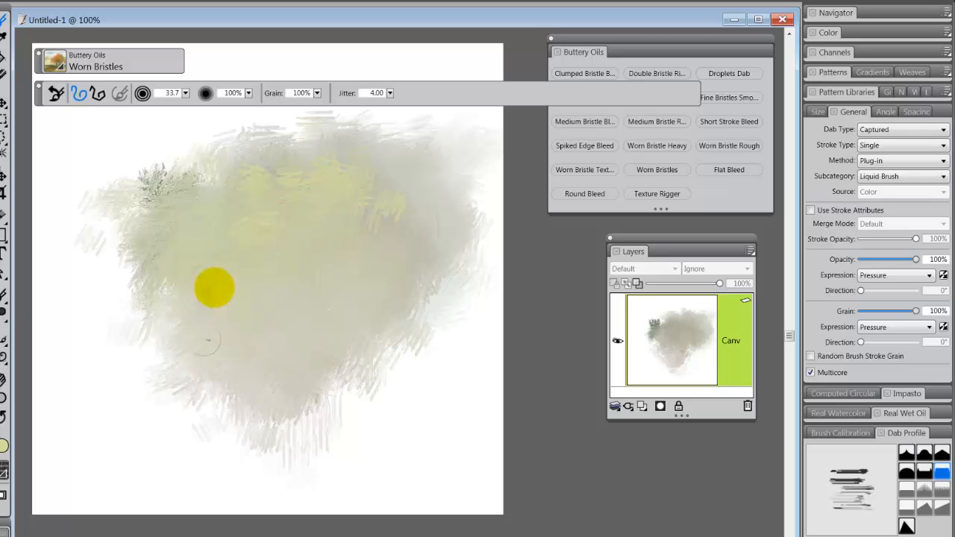
- Reset the brush to its defaults, then clear the canvas and pull one long, winding pale yellow stroke across it
{"action": "left_click", "coordinate": [55, 92]}
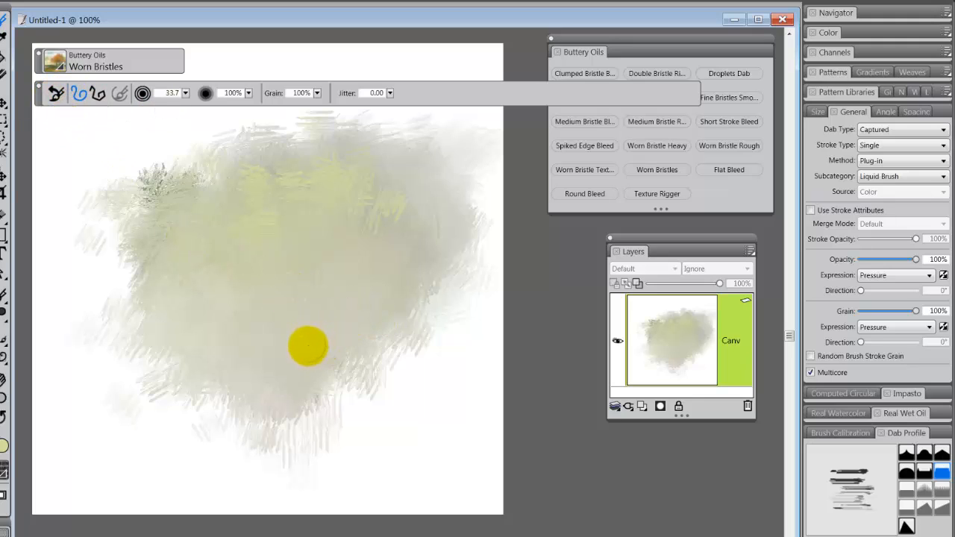
{"action": "key", "text": "ctrl+a"}
{"action": "key", "text": "Delete"}
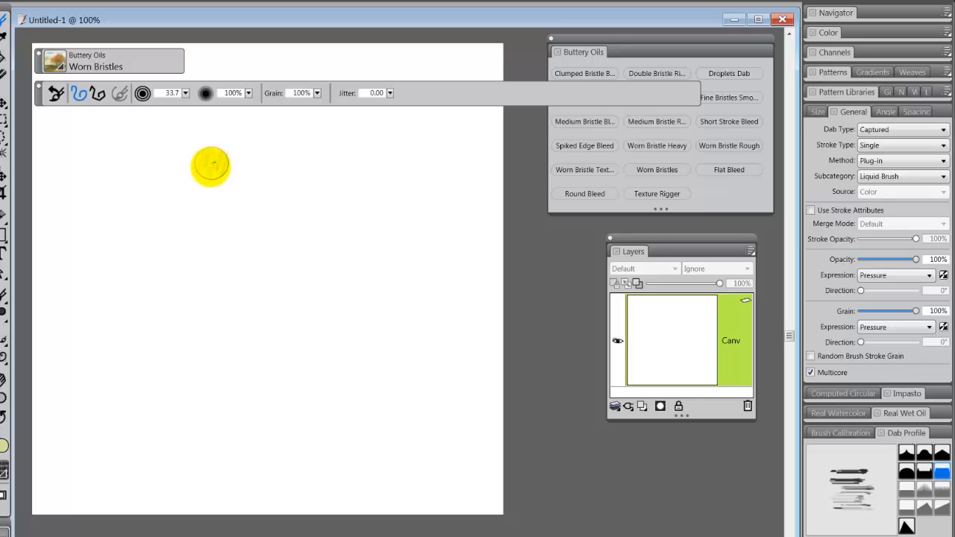
{"action": "mouse_move", "coordinate": [201, 201]}
{"action": "left_mouse_down"}
{"action": "mouse_move", "coordinate": [136, 426]}
{"action": "mouse_move", "coordinate": [162, 483]}
{"action": "mouse_move", "coordinate": [246, 422]}
{"action": "mouse_move", "coordinate": [319, 221]}
{"action": "mouse_move", "coordinate": [458, 148]}
{"action": "mouse_move", "coordinate": [462, 237]}
{"action": "left_mouse_up"}
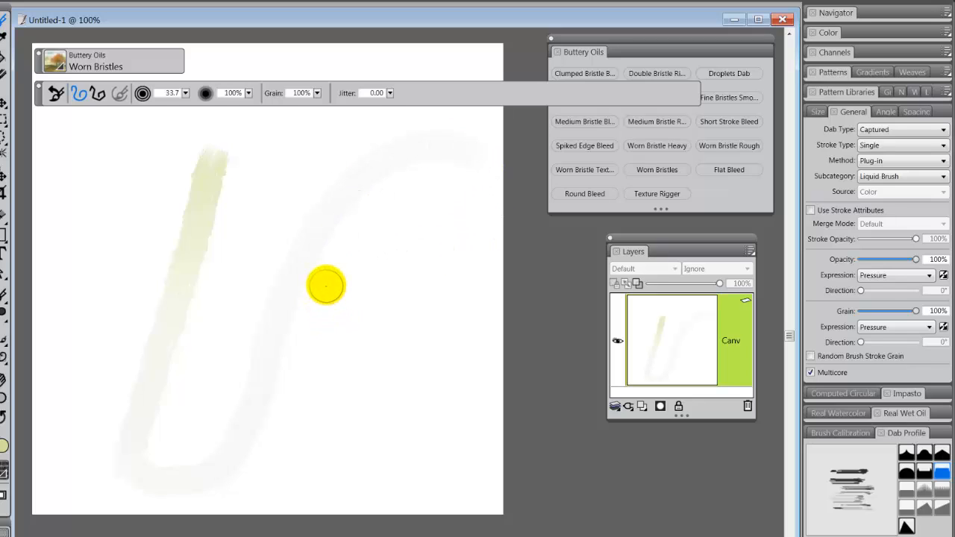
- Bring back the blended grey and yellow patch and brush across its upper part with the reset brush
{"action": "left_click_drag", "start_coordinate": [325, 285], "coordinate": [322, 239]}
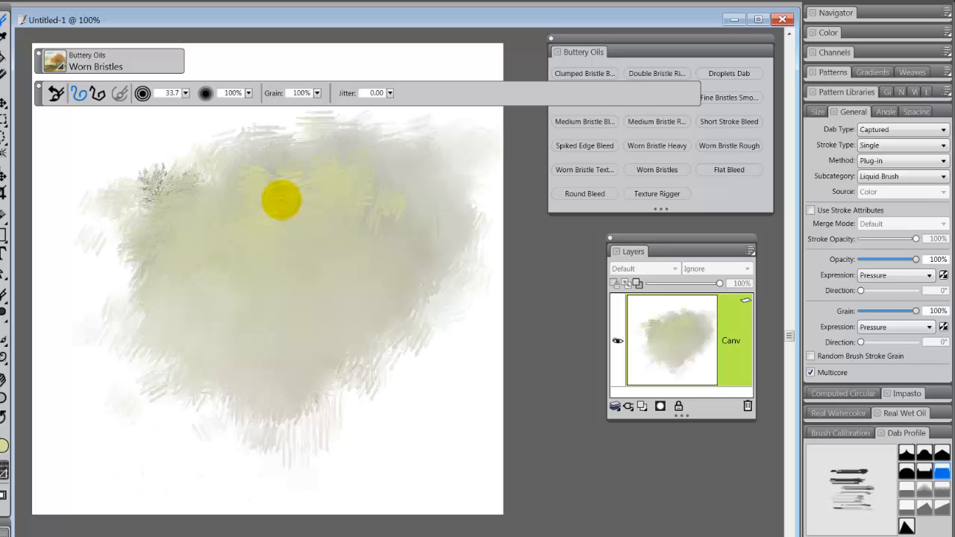
{"action": "mouse_move", "coordinate": [281, 200]}
{"action": "left_mouse_down"}
{"action": "mouse_move", "coordinate": [212, 175]}
{"action": "mouse_move", "coordinate": [198, 200]}
{"action": "left_mouse_up"}
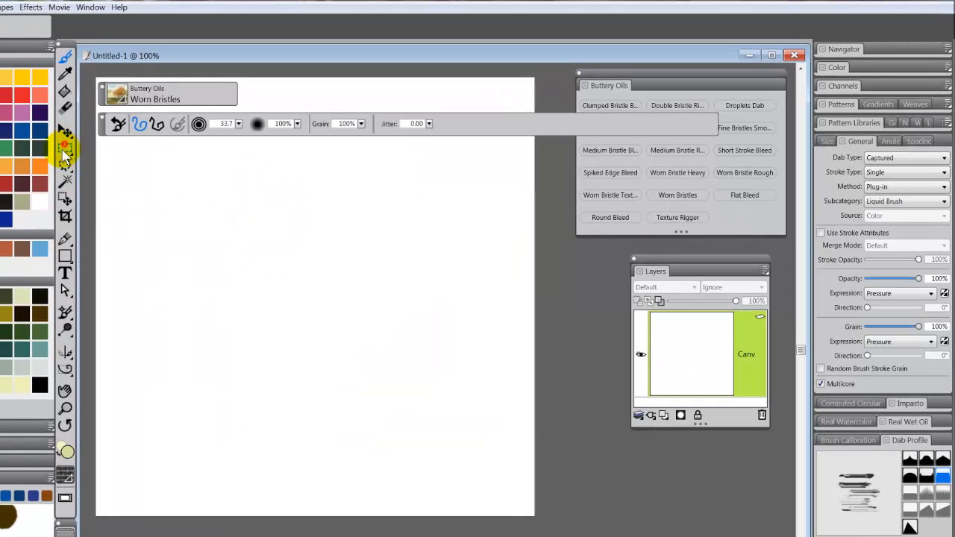
- Select the left half of the blank canvas with a rectangular selection and fill it with pale violet-blue
{"action": "left_click", "coordinate": [64, 148]}
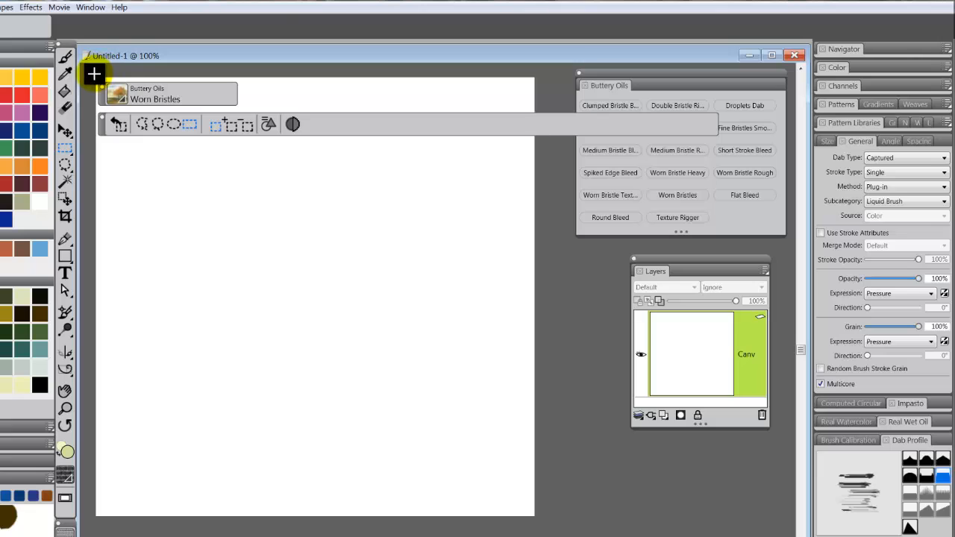
{"action": "left_click_drag", "start_coordinate": [91, 74], "coordinate": [323, 528]}
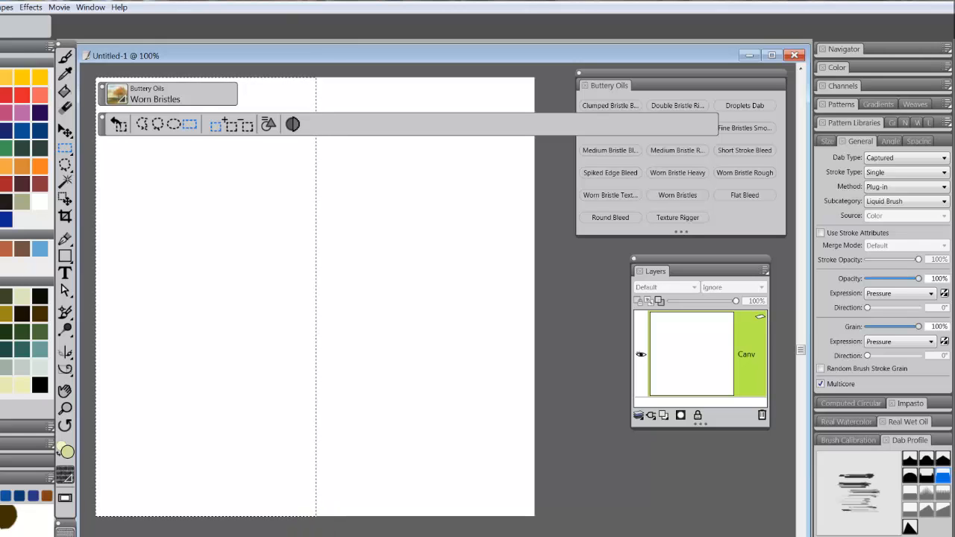
{"action": "left_click", "coordinate": [65, 91]}
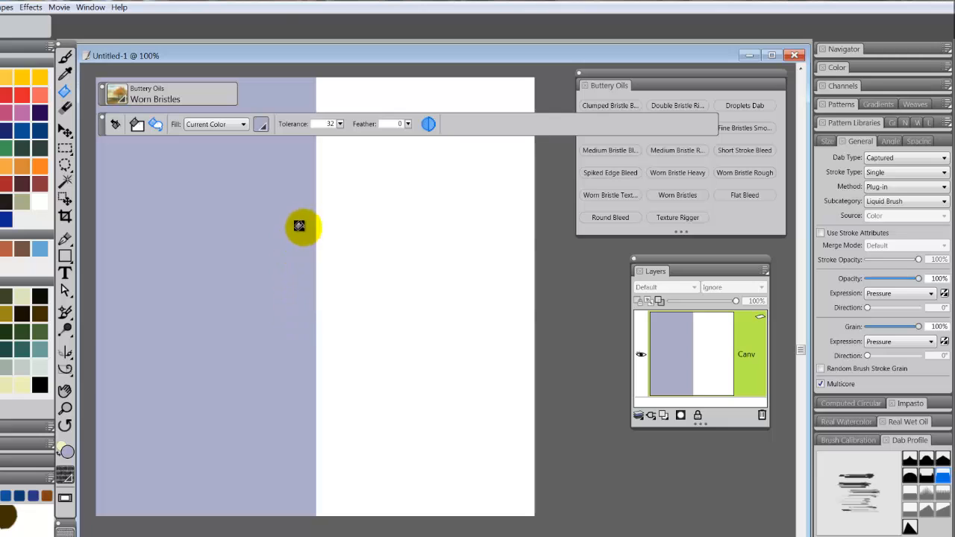
- Paint a deep blue patch with Worn Bristles on the violet-blue half and blend its strokes downward into the fill
{"action": "left_click", "coordinate": [65, 59]}
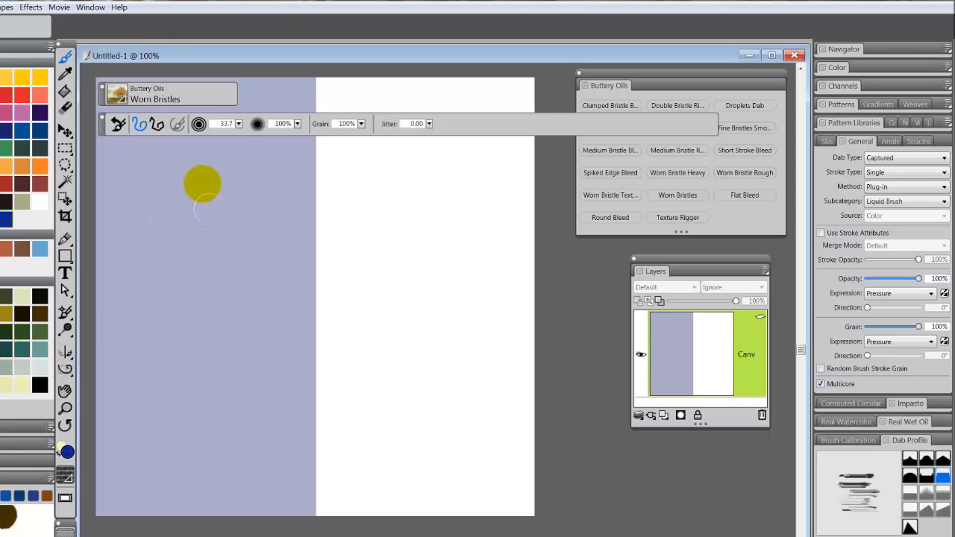
{"action": "mouse_move", "coordinate": [179, 187]}
{"action": "left_mouse_down"}
{"action": "mouse_move", "coordinate": [168, 242]}
{"action": "mouse_move", "coordinate": [179, 185]}
{"action": "mouse_move", "coordinate": [173, 230]}
{"action": "mouse_move", "coordinate": [164, 185]}
{"action": "mouse_move", "coordinate": [179, 234]}
{"action": "mouse_move", "coordinate": [179, 189]}
{"action": "mouse_move", "coordinate": [205, 232]}
{"action": "mouse_move", "coordinate": [211, 183]}
{"action": "mouse_move", "coordinate": [206, 219]}
{"action": "mouse_move", "coordinate": [211, 196]}
{"action": "mouse_move", "coordinate": [214, 210]}
{"action": "mouse_move", "coordinate": [199, 199]}
{"action": "mouse_move", "coordinate": [213, 191]}
{"action": "mouse_move", "coordinate": [199, 247]}
{"action": "mouse_move", "coordinate": [217, 207]}
{"action": "mouse_move", "coordinate": [228, 217]}
{"action": "mouse_move", "coordinate": [221, 200]}
{"action": "mouse_move", "coordinate": [189, 203]}
{"action": "mouse_move", "coordinate": [169, 232]}
{"action": "mouse_move", "coordinate": [153, 212]}
{"action": "mouse_move", "coordinate": [172, 191]}
{"action": "mouse_move", "coordinate": [142, 214]}
{"action": "mouse_move", "coordinate": [176, 212]}
{"action": "mouse_move", "coordinate": [184, 227]}
{"action": "mouse_move", "coordinate": [218, 181]}
{"action": "left_mouse_up"}
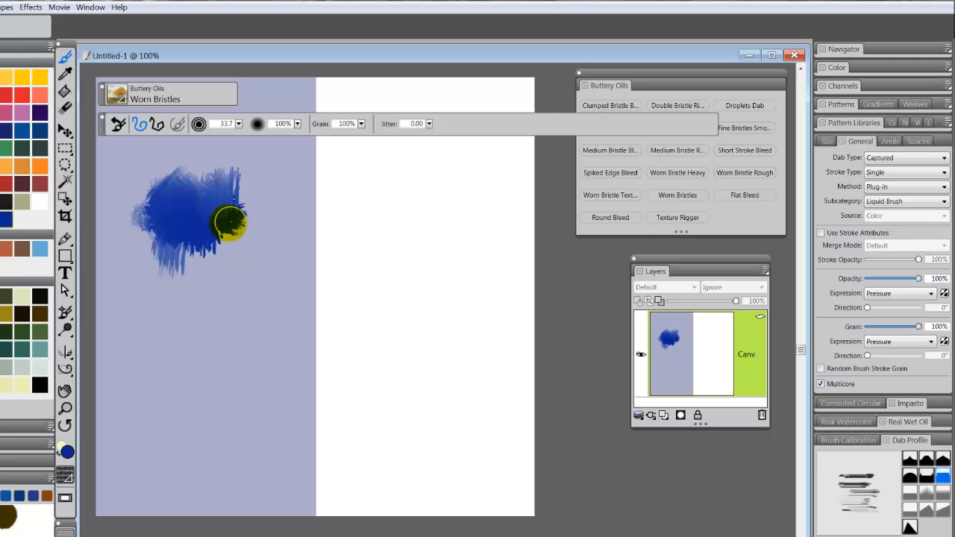
{"action": "mouse_move", "coordinate": [227, 219]}
{"action": "left_mouse_down"}
{"action": "mouse_move", "coordinate": [225, 268]}
{"action": "mouse_move", "coordinate": [240, 232]}
{"action": "mouse_move", "coordinate": [235, 274]}
{"action": "mouse_move", "coordinate": [244, 236]}
{"action": "mouse_move", "coordinate": [241, 293]}
{"action": "mouse_move", "coordinate": [237, 284]}
{"action": "mouse_move", "coordinate": [206, 290]}
{"action": "mouse_move", "coordinate": [243, 287]}
{"action": "mouse_move", "coordinate": [216, 307]}
{"action": "mouse_move", "coordinate": [236, 294]}
{"action": "mouse_move", "coordinate": [228, 321]}
{"action": "mouse_move", "coordinate": [216, 275]}
{"action": "mouse_move", "coordinate": [215, 311]}
{"action": "mouse_move", "coordinate": [204, 292]}
{"action": "mouse_move", "coordinate": [194, 319]}
{"action": "mouse_move", "coordinate": [169, 322]}
{"action": "mouse_move", "coordinate": [177, 299]}
{"action": "mouse_move", "coordinate": [168, 311]}
{"action": "mouse_move", "coordinate": [152, 292]}
{"action": "mouse_move", "coordinate": [156, 311]}
{"action": "mouse_move", "coordinate": [143, 302]}
{"action": "mouse_move", "coordinate": [172, 280]}
{"action": "mouse_move", "coordinate": [172, 269]}
{"action": "mouse_move", "coordinate": [152, 266]}
{"action": "mouse_move", "coordinate": [164, 255]}
{"action": "mouse_move", "coordinate": [174, 262]}
{"action": "mouse_move", "coordinate": [148, 250]}
{"action": "mouse_move", "coordinate": [124, 279]}
{"action": "mouse_move", "coordinate": [134, 238]}
{"action": "mouse_move", "coordinate": [133, 261]}
{"action": "left_mouse_up"}
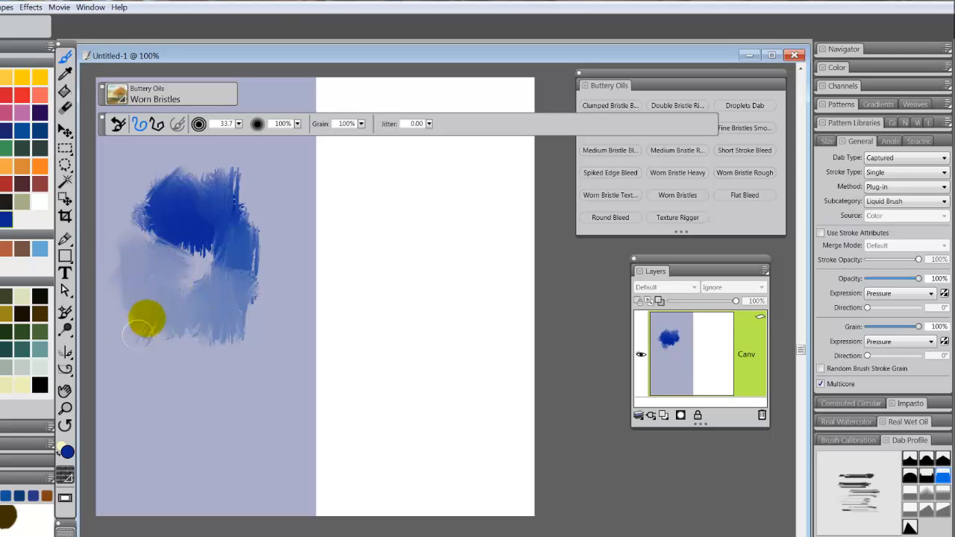
- Blend the deep blue patch outward into the violet-blue fill, then work bright red strokes through and below it
{"action": "mouse_move", "coordinate": [138, 335]}
{"action": "left_mouse_down"}
{"action": "mouse_move", "coordinate": [172, 343]}
{"action": "mouse_move", "coordinate": [192, 371]}
{"action": "mouse_move", "coordinate": [262, 339]}
{"action": "mouse_move", "coordinate": [285, 287]}
{"action": "mouse_move", "coordinate": [288, 212]}
{"action": "mouse_move", "coordinate": [271, 184]}
{"action": "mouse_move", "coordinate": [284, 173]}
{"action": "mouse_move", "coordinate": [272, 190]}
{"action": "mouse_move", "coordinate": [279, 206]}
{"action": "mouse_move", "coordinate": [216, 232]}
{"action": "mouse_move", "coordinate": [231, 224]}
{"action": "mouse_move", "coordinate": [215, 200]}
{"action": "mouse_move", "coordinate": [234, 237]}
{"action": "mouse_move", "coordinate": [241, 213]}
{"action": "mouse_move", "coordinate": [213, 213]}
{"action": "mouse_move", "coordinate": [211, 199]}
{"action": "mouse_move", "coordinate": [225, 181]}
{"action": "mouse_move", "coordinate": [267, 171]}
{"action": "mouse_move", "coordinate": [283, 190]}
{"action": "mouse_move", "coordinate": [284, 237]}
{"action": "mouse_move", "coordinate": [231, 241]}
{"action": "mouse_move", "coordinate": [260, 252]}
{"action": "mouse_move", "coordinate": [237, 243]}
{"action": "mouse_move", "coordinate": [219, 218]}
{"action": "mouse_move", "coordinate": [209, 165]}
{"action": "mouse_move", "coordinate": [197, 182]}
{"action": "mouse_move", "coordinate": [176, 175]}
{"action": "left_mouse_up"}
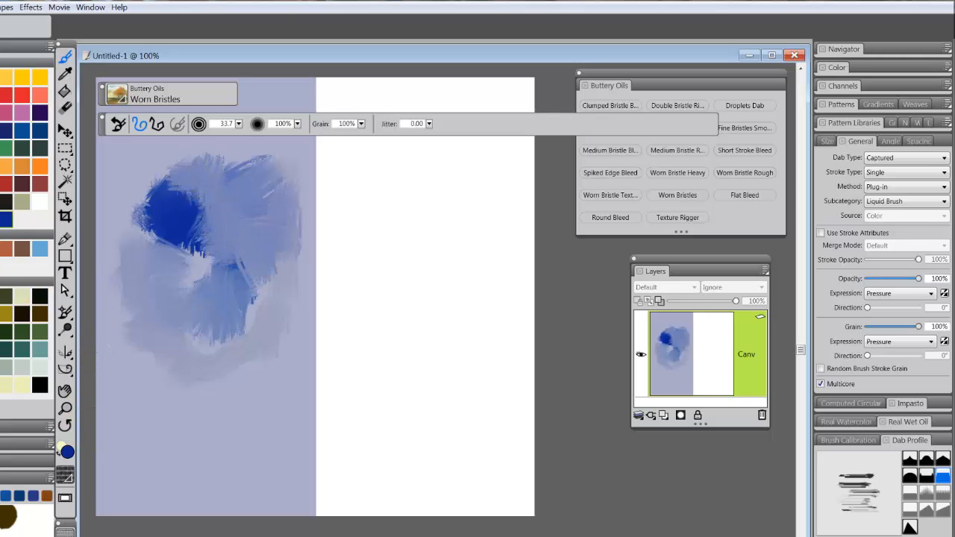
{"action": "left_click_drag", "start_coordinate": [251, 274], "coordinate": [254, 284]}
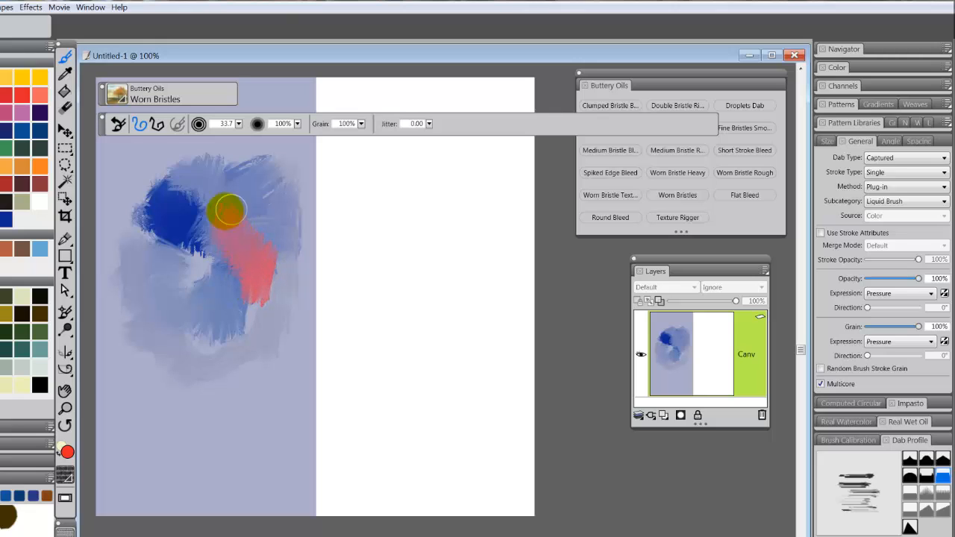
{"action": "mouse_move", "coordinate": [220, 207]}
{"action": "left_mouse_down"}
{"action": "mouse_move", "coordinate": [193, 231]}
{"action": "mouse_move", "coordinate": [181, 196]}
{"action": "mouse_move", "coordinate": [199, 191]}
{"action": "mouse_move", "coordinate": [178, 199]}
{"action": "mouse_move", "coordinate": [176, 190]}
{"action": "mouse_move", "coordinate": [198, 192]}
{"action": "mouse_move", "coordinate": [162, 247]}
{"action": "mouse_move", "coordinate": [204, 247]}
{"action": "mouse_move", "coordinate": [220, 267]}
{"action": "mouse_move", "coordinate": [244, 268]}
{"action": "mouse_move", "coordinate": [225, 282]}
{"action": "mouse_move", "coordinate": [238, 290]}
{"action": "mouse_move", "coordinate": [202, 302]}
{"action": "mouse_move", "coordinate": [245, 307]}
{"action": "mouse_move", "coordinate": [160, 306]}
{"action": "mouse_move", "coordinate": [177, 297]}
{"action": "mouse_move", "coordinate": [191, 332]}
{"action": "mouse_move", "coordinate": [209, 245]}
{"action": "mouse_move", "coordinate": [203, 334]}
{"action": "mouse_move", "coordinate": [218, 293]}
{"action": "mouse_move", "coordinate": [221, 312]}
{"action": "mouse_move", "coordinate": [225, 299]}
{"action": "mouse_move", "coordinate": [232, 306]}
{"action": "mouse_move", "coordinate": [206, 296]}
{"action": "left_mouse_up"}
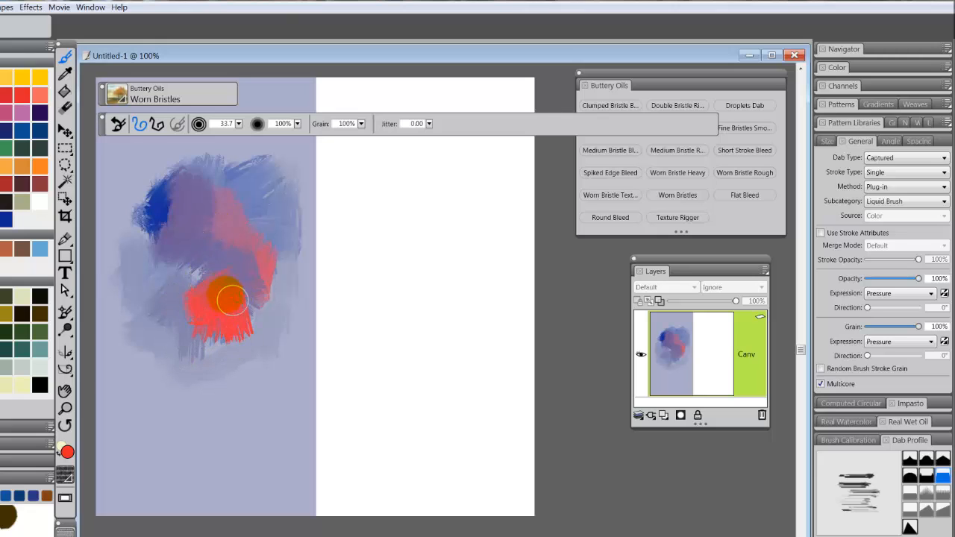
{"action": "left_click_drag", "start_coordinate": [250, 320], "coordinate": [242, 319]}
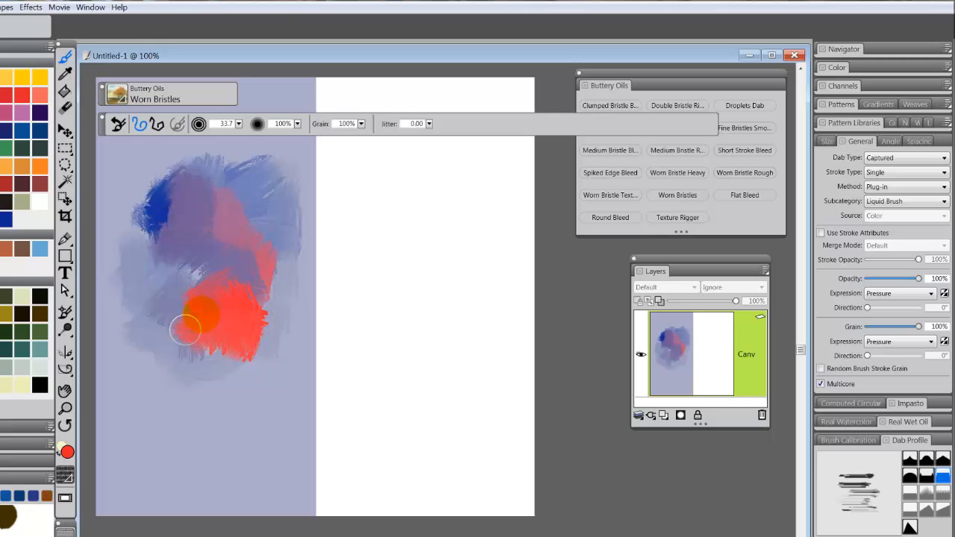
{"action": "mouse_move", "coordinate": [185, 328]}
{"action": "left_mouse_down"}
{"action": "mouse_move", "coordinate": [203, 276]}
{"action": "mouse_move", "coordinate": [240, 288]}
{"action": "mouse_move", "coordinate": [253, 314]}
{"action": "mouse_move", "coordinate": [233, 270]}
{"action": "mouse_move", "coordinate": [195, 270]}
{"action": "left_mouse_up"}
- Spread the red on the violet-blue half, and paint comparison red patches on the white half and below the blended area
{"action": "mouse_move", "coordinate": [175, 306]}
{"action": "left_mouse_down"}
{"action": "mouse_move", "coordinate": [169, 331]}
{"action": "mouse_move", "coordinate": [189, 359]}
{"action": "mouse_move", "coordinate": [209, 292]}
{"action": "mouse_move", "coordinate": [198, 240]}
{"action": "mouse_move", "coordinate": [142, 398]}
{"action": "mouse_move", "coordinate": [204, 303]}
{"action": "mouse_move", "coordinate": [239, 275]}
{"action": "mouse_move", "coordinate": [417, 229]}
{"action": "mouse_move", "coordinate": [412, 218]}
{"action": "mouse_move", "coordinate": [409, 261]}
{"action": "mouse_move", "coordinate": [424, 264]}
{"action": "mouse_move", "coordinate": [406, 228]}
{"action": "mouse_move", "coordinate": [412, 210]}
{"action": "mouse_move", "coordinate": [438, 242]}
{"action": "mouse_move", "coordinate": [439, 233]}
{"action": "mouse_move", "coordinate": [423, 250]}
{"action": "mouse_move", "coordinate": [426, 237]}
{"action": "mouse_move", "coordinate": [450, 256]}
{"action": "mouse_move", "coordinate": [455, 296]}
{"action": "mouse_move", "coordinate": [426, 300]}
{"action": "mouse_move", "coordinate": [432, 289]}
{"action": "mouse_move", "coordinate": [427, 298]}
{"action": "mouse_move", "coordinate": [449, 330]}
{"action": "mouse_move", "coordinate": [410, 311]}
{"action": "mouse_move", "coordinate": [399, 266]}
{"action": "mouse_move", "coordinate": [384, 267]}
{"action": "mouse_move", "coordinate": [382, 290]}
{"action": "mouse_move", "coordinate": [388, 255]}
{"action": "mouse_move", "coordinate": [377, 236]}
{"action": "mouse_move", "coordinate": [399, 216]}
{"action": "mouse_move", "coordinate": [446, 205]}
{"action": "mouse_move", "coordinate": [462, 244]}
{"action": "mouse_move", "coordinate": [485, 250]}
{"action": "mouse_move", "coordinate": [473, 262]}
{"action": "mouse_move", "coordinate": [486, 263]}
{"action": "mouse_move", "coordinate": [490, 296]}
{"action": "mouse_move", "coordinate": [485, 194]}
{"action": "mouse_move", "coordinate": [501, 225]}
{"action": "left_mouse_up"}
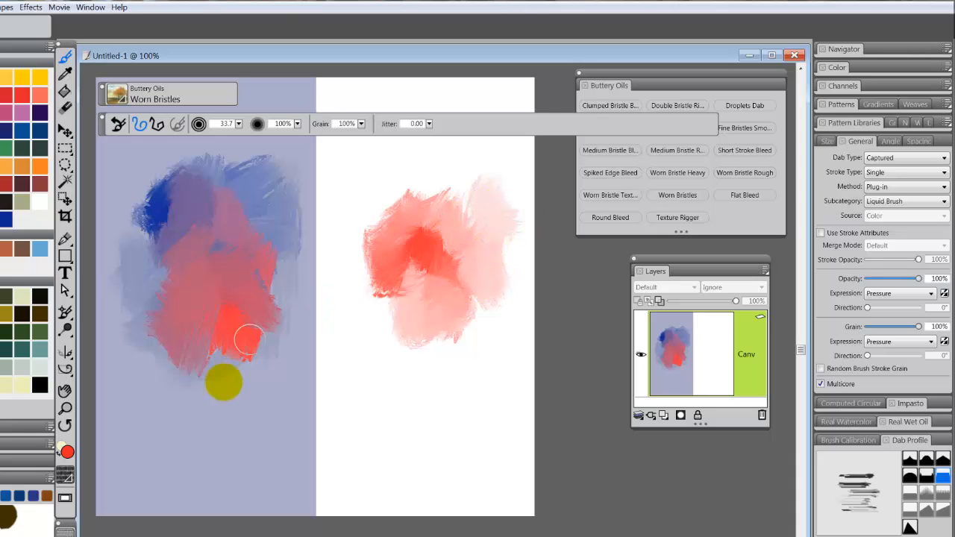
{"action": "mouse_move", "coordinate": [224, 406]}
{"action": "left_mouse_down"}
{"action": "mouse_move", "coordinate": [234, 429]}
{"action": "mouse_move", "coordinate": [229, 403]}
{"action": "mouse_move", "coordinate": [198, 411]}
{"action": "mouse_move", "coordinate": [214, 402]}
{"action": "mouse_move", "coordinate": [185, 399]}
{"action": "mouse_move", "coordinate": [180, 438]}
{"action": "mouse_move", "coordinate": [140, 436]}
{"action": "mouse_move", "coordinate": [168, 421]}
{"action": "mouse_move", "coordinate": [156, 398]}
{"action": "mouse_move", "coordinate": [165, 423]}
{"action": "mouse_move", "coordinate": [188, 416]}
{"action": "mouse_move", "coordinate": [213, 386]}
{"action": "mouse_move", "coordinate": [233, 399]}
{"action": "mouse_move", "coordinate": [262, 376]}
{"action": "mouse_move", "coordinate": [216, 409]}
{"action": "mouse_move", "coordinate": [263, 446]}
{"action": "mouse_move", "coordinate": [280, 413]}
{"action": "left_mouse_up"}
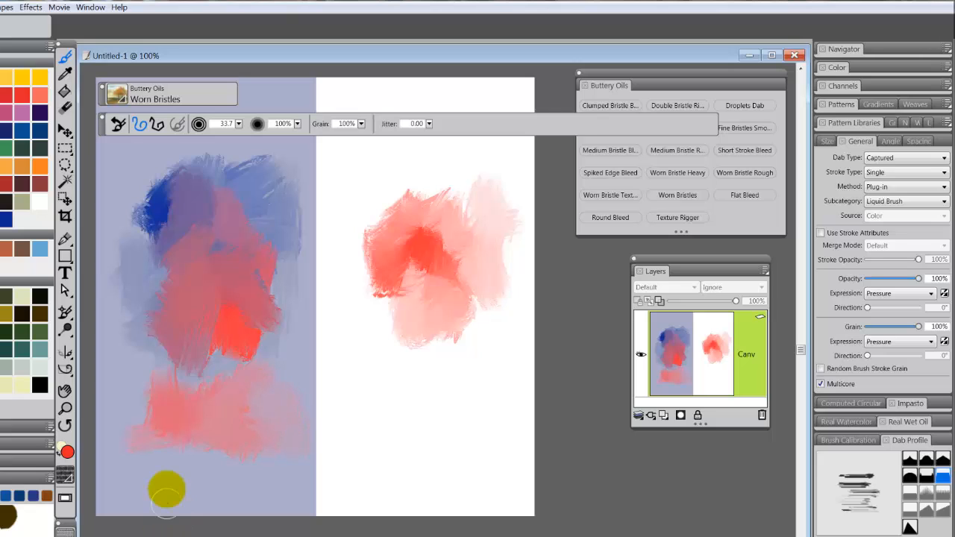
{"action": "left_click_drag", "start_coordinate": [212, 419], "coordinate": [168, 422]}
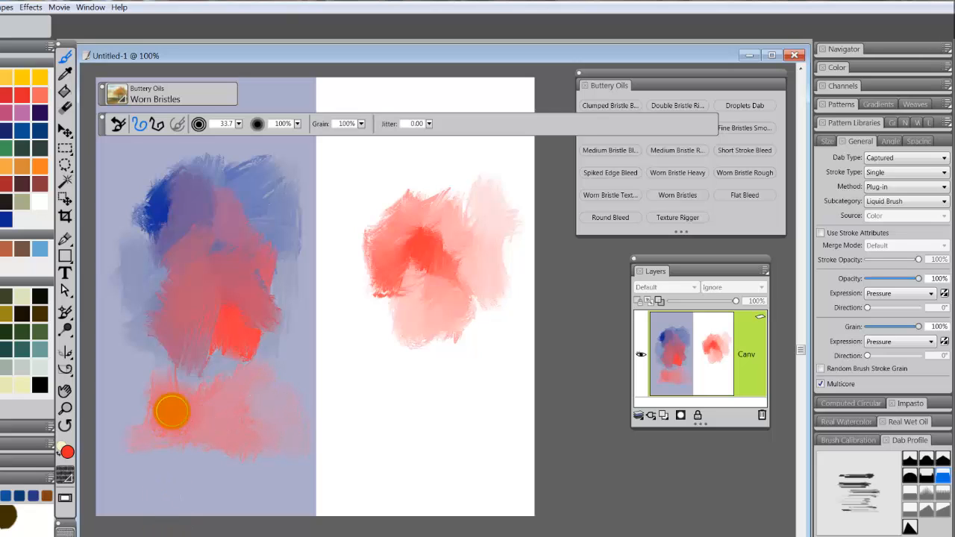
- Sample three tones from the red blends, paint each as a swatch on the white half, and brush the last across the violet-white border
{"action": "left_click_drag", "start_coordinate": [234, 336], "coordinate": [238, 334]}
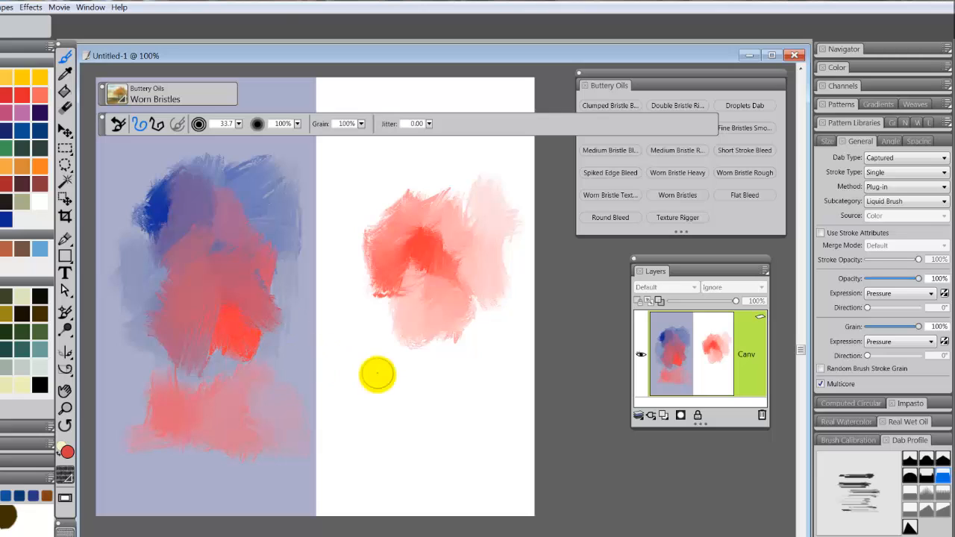
{"action": "mouse_move", "coordinate": [371, 406]}
{"action": "left_mouse_down"}
{"action": "mouse_move", "coordinate": [372, 385]}
{"action": "mouse_move", "coordinate": [371, 431]}
{"action": "left_mouse_up"}
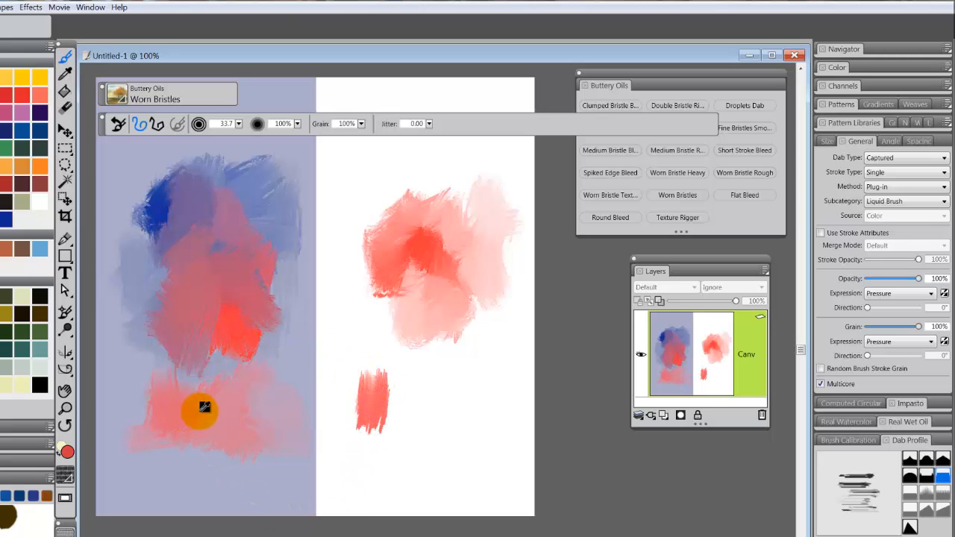
{"action": "left_click_drag", "start_coordinate": [204, 407], "coordinate": [230, 409]}
{"action": "mouse_move", "coordinate": [420, 378]}
{"action": "left_mouse_down"}
{"action": "mouse_move", "coordinate": [405, 398]}
{"action": "mouse_move", "coordinate": [412, 383]}
{"action": "mouse_move", "coordinate": [414, 410]}
{"action": "left_mouse_up"}
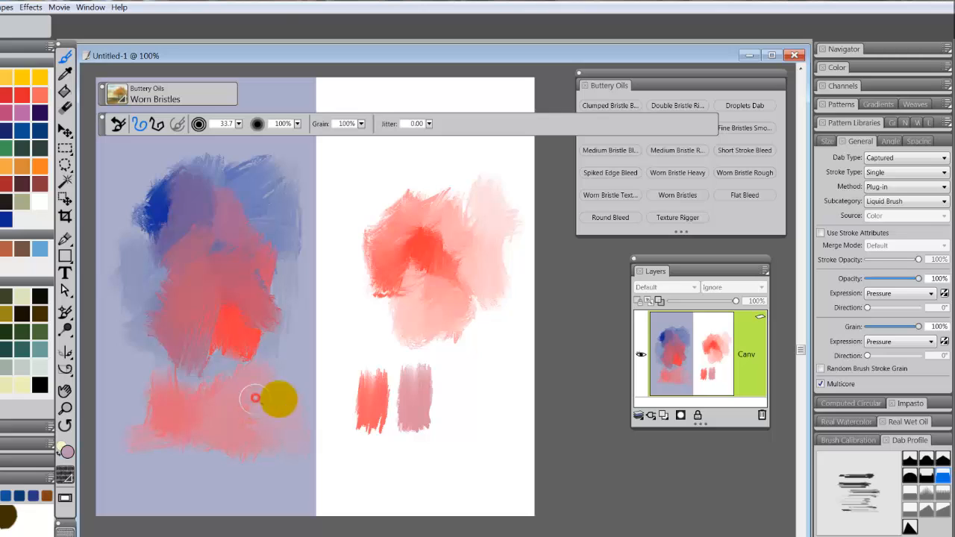
{"action": "mouse_move", "coordinate": [454, 383]}
{"action": "left_mouse_down"}
{"action": "mouse_move", "coordinate": [452, 373]}
{"action": "mouse_move", "coordinate": [457, 430]}
{"action": "left_mouse_up"}
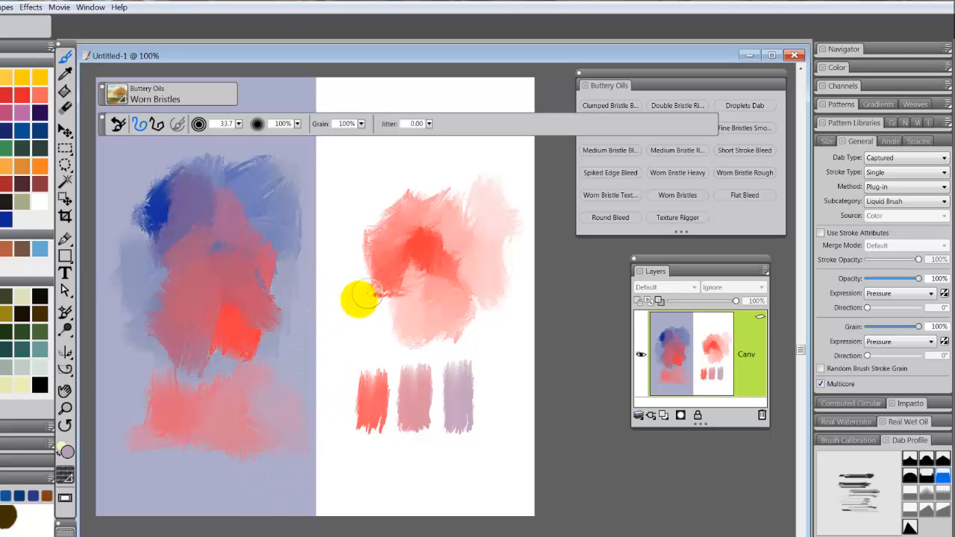
{"action": "left_click_drag", "start_coordinate": [351, 316], "coordinate": [289, 318]}
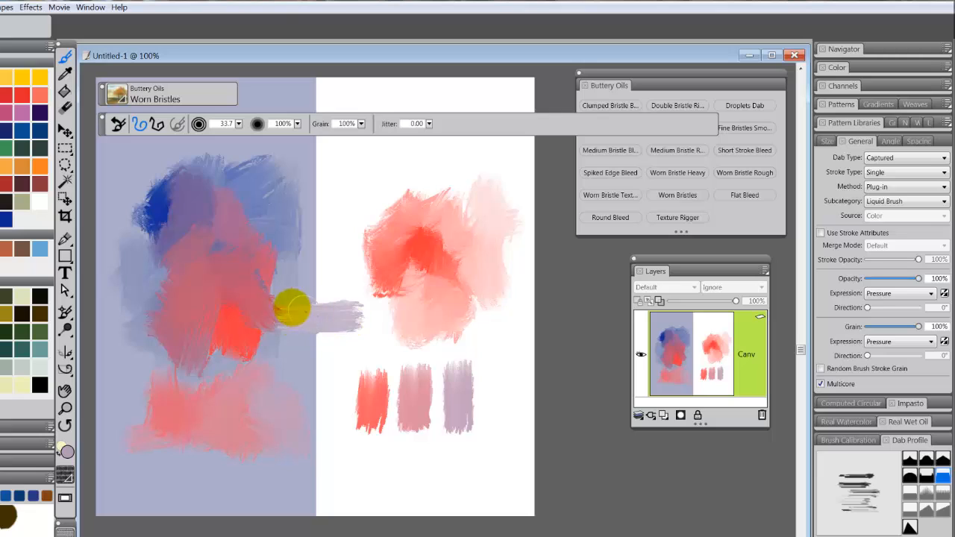
{"action": "left_click_drag", "start_coordinate": [349, 297], "coordinate": [313, 301]}
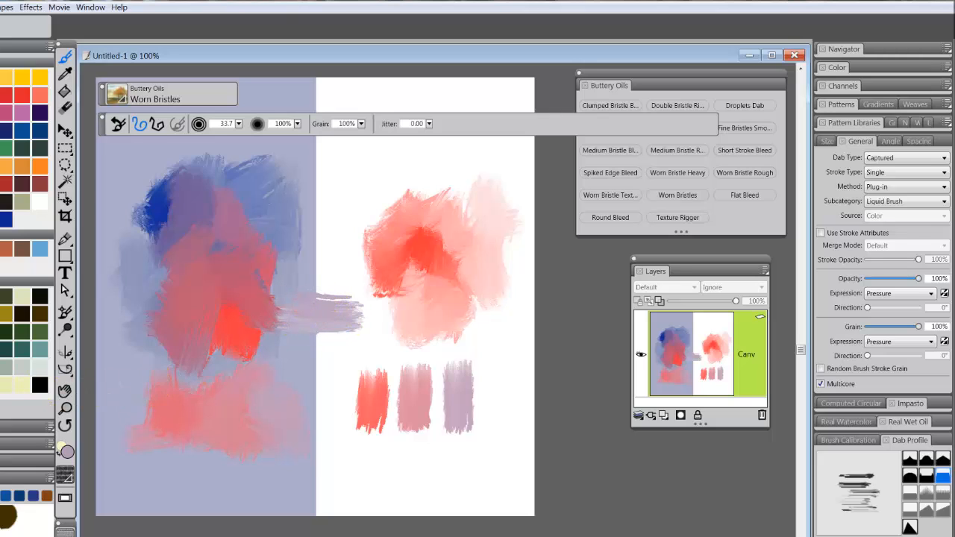
- Choose a very dark green and brush it across the violet-white border, blending it into the blue, red and white areas
{"action": "left_click", "coordinate": [9, 299]}
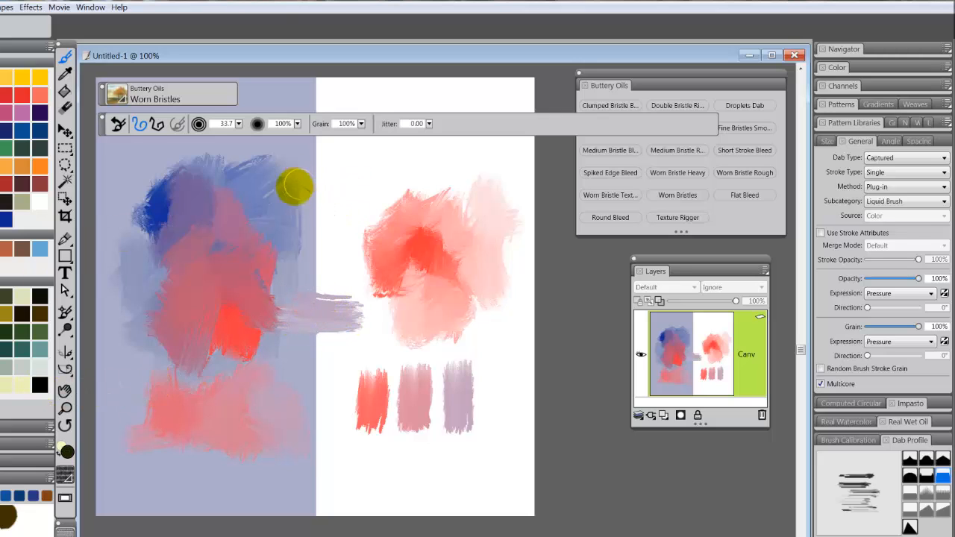
{"action": "mouse_move", "coordinate": [294, 186]}
{"action": "left_mouse_down"}
{"action": "mouse_move", "coordinate": [345, 183]}
{"action": "mouse_move", "coordinate": [300, 182]}
{"action": "mouse_move", "coordinate": [285, 208]}
{"action": "mouse_move", "coordinate": [254, 197]}
{"action": "mouse_move", "coordinate": [258, 158]}
{"action": "mouse_move", "coordinate": [269, 162]}
{"action": "mouse_move", "coordinate": [234, 163]}
{"action": "mouse_move", "coordinate": [238, 153]}
{"action": "mouse_move", "coordinate": [250, 195]}
{"action": "mouse_move", "coordinate": [229, 160]}
{"action": "mouse_move", "coordinate": [186, 176]}
{"action": "mouse_move", "coordinate": [159, 170]}
{"action": "mouse_move", "coordinate": [181, 167]}
{"action": "mouse_move", "coordinate": [206, 181]}
{"action": "mouse_move", "coordinate": [218, 210]}
{"action": "mouse_move", "coordinate": [275, 167]}
{"action": "mouse_move", "coordinate": [138, 208]}
{"action": "left_mouse_up"}
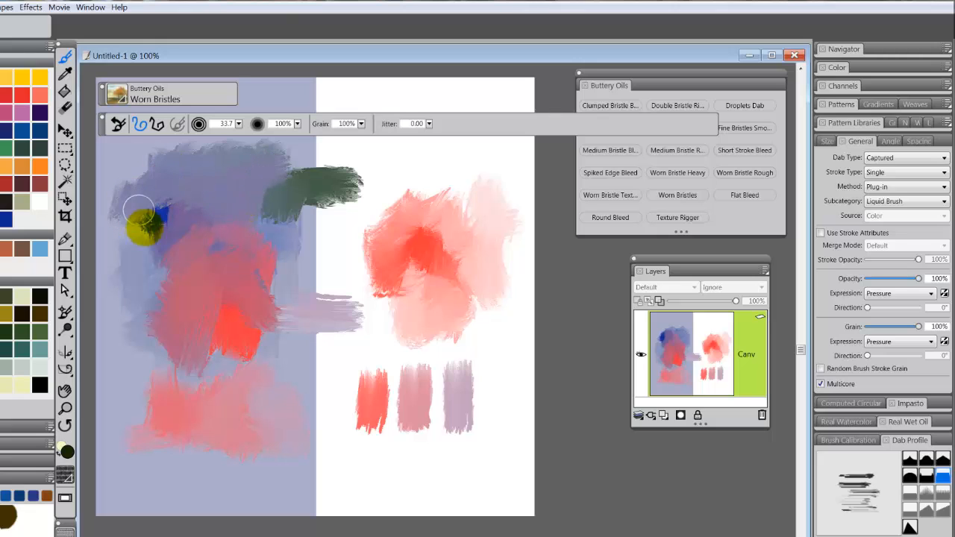
{"action": "mouse_move", "coordinate": [321, 186]}
{"action": "left_mouse_down"}
{"action": "mouse_move", "coordinate": [393, 179]}
{"action": "mouse_move", "coordinate": [395, 160]}
{"action": "mouse_move", "coordinate": [463, 192]}
{"action": "mouse_move", "coordinate": [496, 168]}
{"action": "mouse_move", "coordinate": [452, 215]}
{"action": "mouse_move", "coordinate": [396, 251]}
{"action": "mouse_move", "coordinate": [411, 222]}
{"action": "mouse_move", "coordinate": [453, 216]}
{"action": "left_mouse_up"}
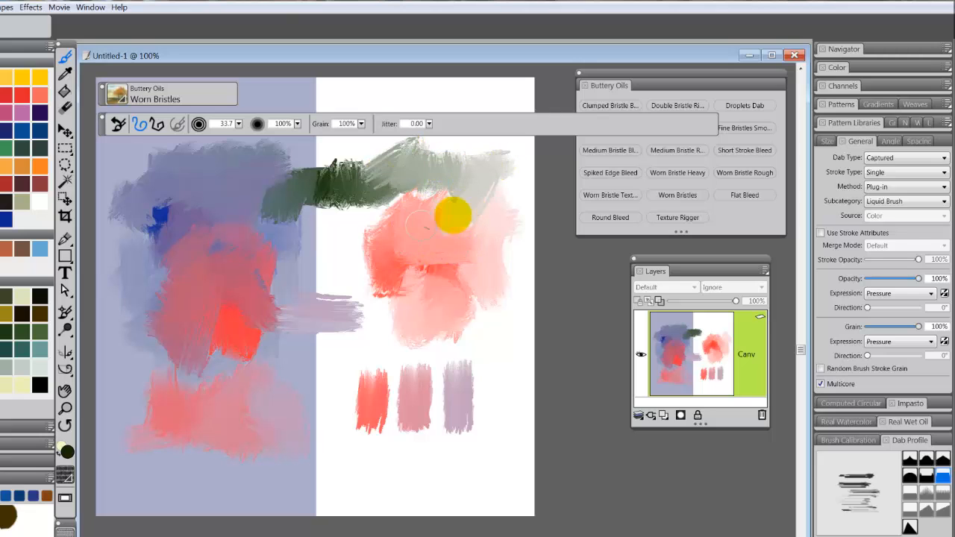
{"action": "mouse_move", "coordinate": [332, 187]}
{"action": "left_mouse_down"}
{"action": "mouse_move", "coordinate": [239, 186]}
{"action": "mouse_move", "coordinate": [256, 251]}
{"action": "mouse_move", "coordinate": [234, 298]}
{"action": "mouse_move", "coordinate": [150, 276]}
{"action": "mouse_move", "coordinate": [120, 295]}
{"action": "mouse_move", "coordinate": [138, 351]}
{"action": "mouse_move", "coordinate": [125, 370]}
{"action": "mouse_move", "coordinate": [123, 451]}
{"action": "left_mouse_up"}
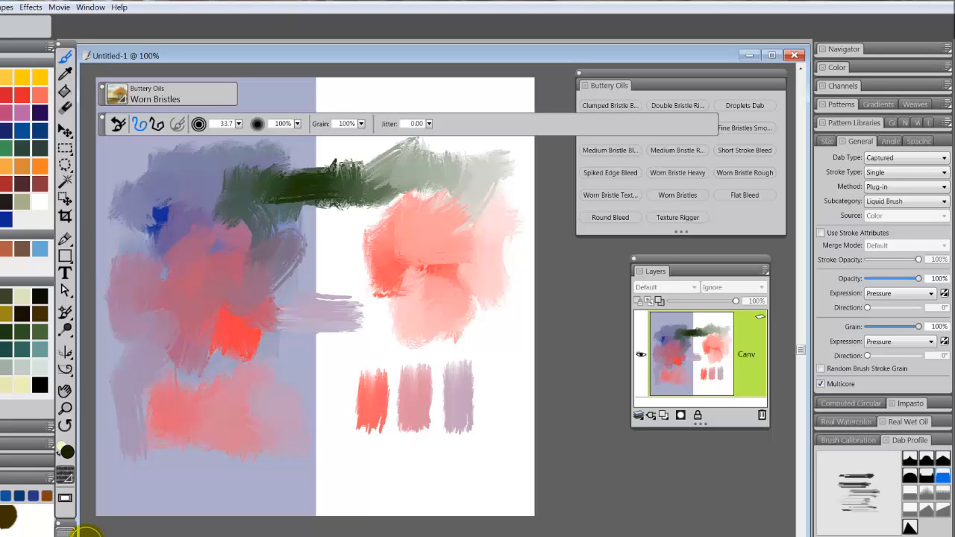
{"action": "left_click_drag", "start_coordinate": [426, 183], "coordinate": [421, 224]}
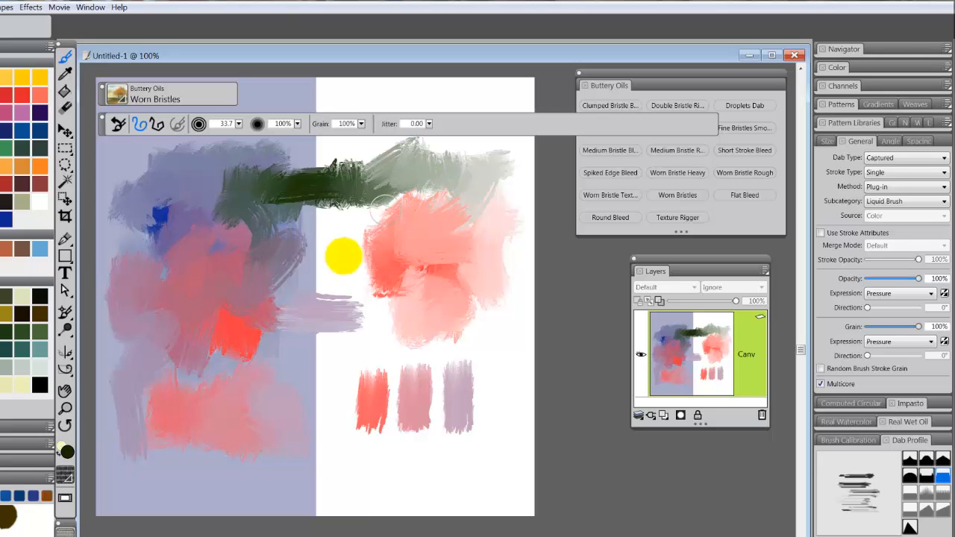
{"action": "mouse_move", "coordinate": [373, 254]}
{"action": "left_mouse_down"}
{"action": "mouse_move", "coordinate": [379, 223]}
{"action": "mouse_move", "coordinate": [384, 263]}
{"action": "mouse_move", "coordinate": [432, 270]}
{"action": "left_mouse_up"}
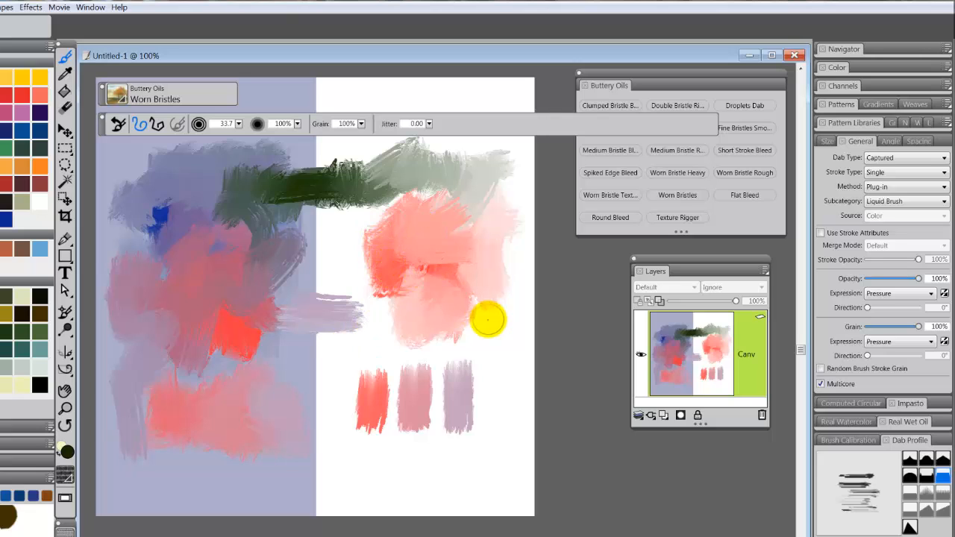
- Collapse the Dab Profile and General brush settings and open the Well settings
{"action": "left_click", "coordinate": [901, 442]}
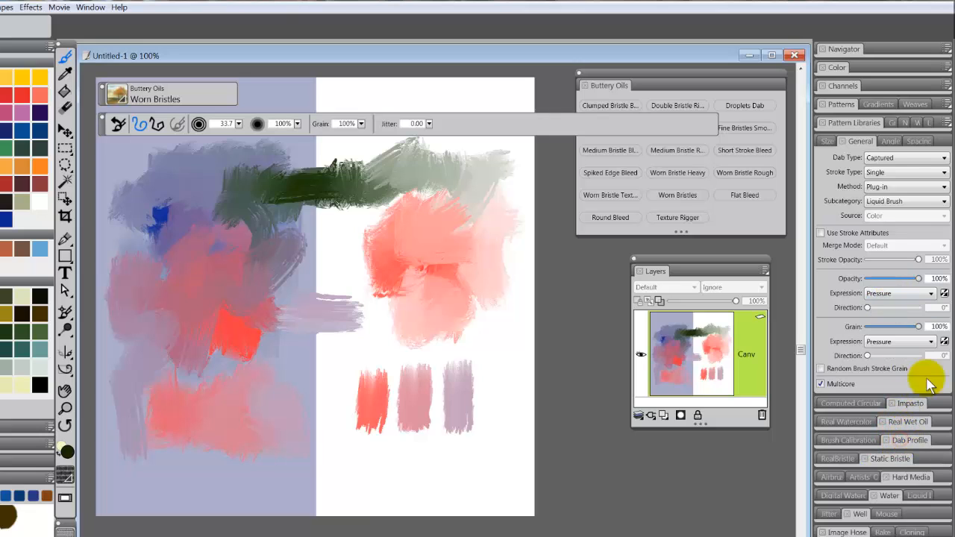
{"action": "left_click", "coordinate": [861, 142]}
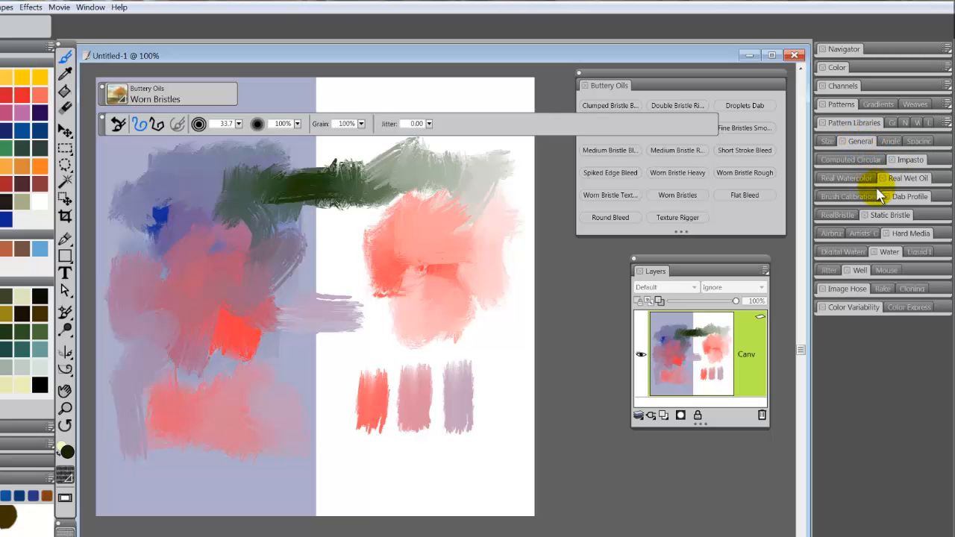
{"action": "left_click", "coordinate": [861, 271]}
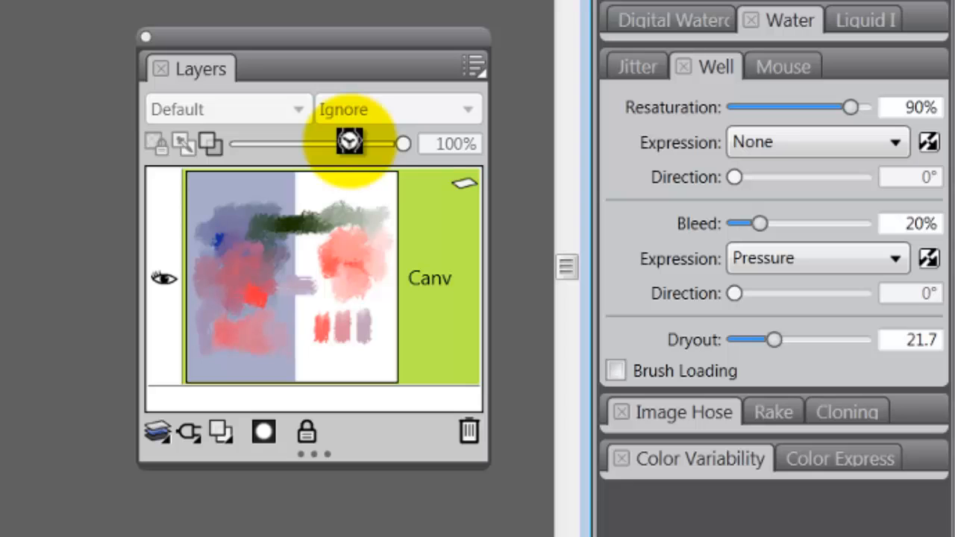
- Clear the canvas to white and paint a dense dark green patch near its upper middle with the default well settings
{"action": "key", "text": "Delete"}
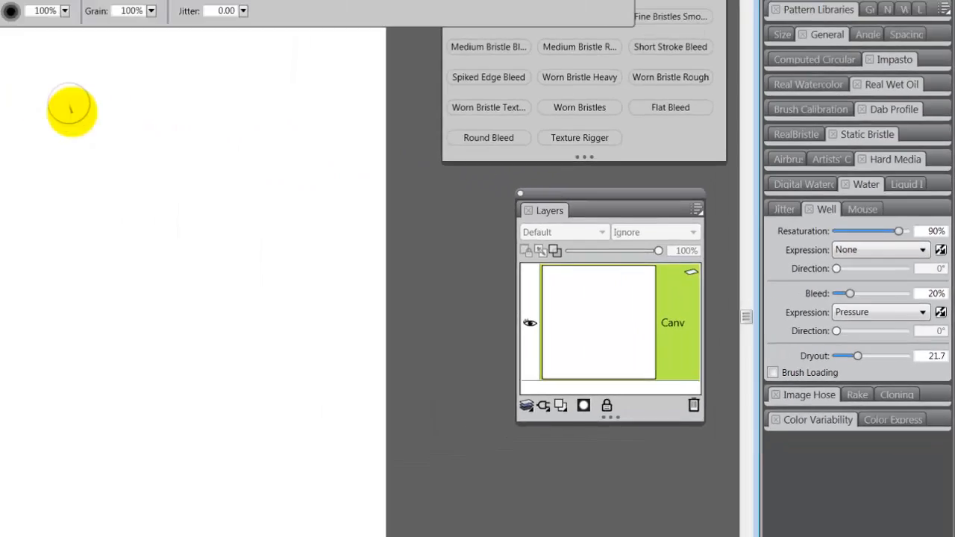
{"action": "mouse_move", "coordinate": [276, 172]}
{"action": "left_mouse_down"}
{"action": "mouse_move", "coordinate": [293, 139]}
{"action": "mouse_move", "coordinate": [262, 226]}
{"action": "mouse_move", "coordinate": [288, 153]}
{"action": "mouse_move", "coordinate": [291, 174]}
{"action": "left_mouse_up"}
{"action": "mouse_move", "coordinate": [282, 166]}
{"action": "left_mouse_down"}
{"action": "mouse_move", "coordinate": [256, 159]}
{"action": "mouse_move", "coordinate": [309, 165]}
{"action": "mouse_move", "coordinate": [326, 196]}
{"action": "mouse_move", "coordinate": [283, 171]}
{"action": "mouse_move", "coordinate": [324, 150]}
{"action": "mouse_move", "coordinate": [328, 224]}
{"action": "left_mouse_up"}
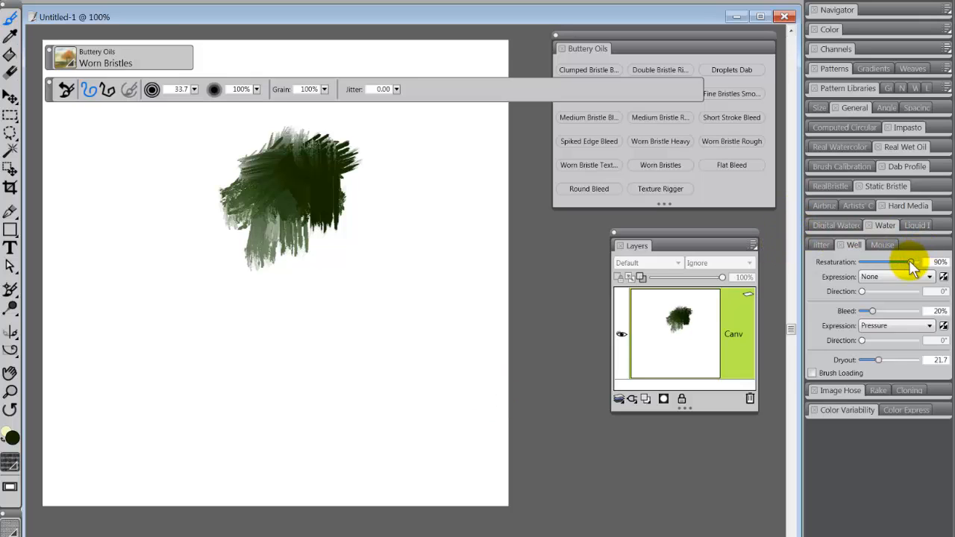
- Lower the brush's Resaturation to 9% and paint around the lower and right edges of the dark green patch
{"action": "left_click_drag", "start_coordinate": [910, 261], "coordinate": [866, 263]}
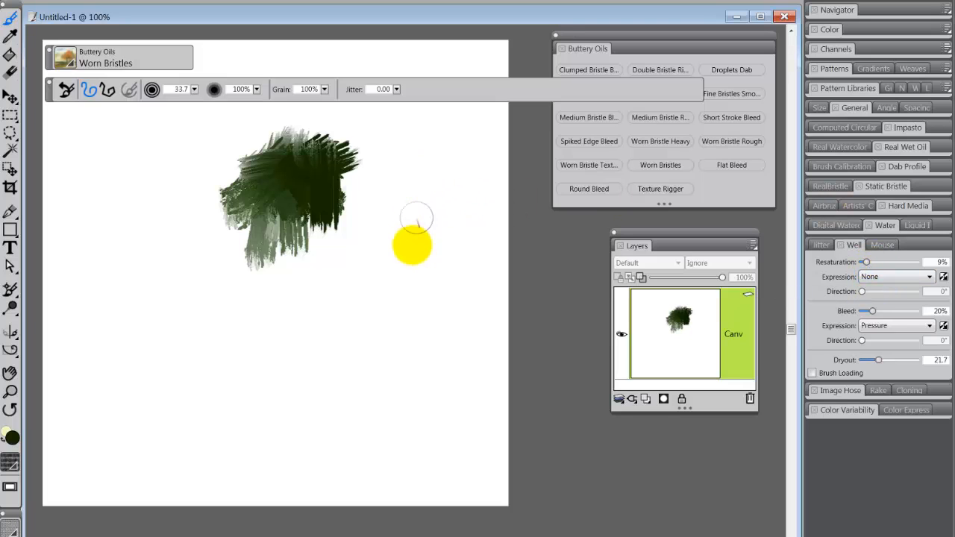
{"action": "mouse_move", "coordinate": [394, 228]}
{"action": "left_mouse_down"}
{"action": "mouse_move", "coordinate": [388, 279]}
{"action": "mouse_move", "coordinate": [289, 233]}
{"action": "left_mouse_up"}
{"action": "mouse_move", "coordinate": [400, 210]}
{"action": "left_mouse_down"}
{"action": "mouse_move", "coordinate": [390, 286]}
{"action": "mouse_move", "coordinate": [395, 265]}
{"action": "mouse_move", "coordinate": [376, 240]}
{"action": "mouse_move", "coordinate": [329, 262]}
{"action": "mouse_move", "coordinate": [302, 232]}
{"action": "mouse_move", "coordinate": [330, 228]}
{"action": "mouse_move", "coordinate": [372, 287]}
{"action": "mouse_move", "coordinate": [337, 312]}
{"action": "mouse_move", "coordinate": [290, 305]}
{"action": "mouse_move", "coordinate": [299, 345]}
{"action": "mouse_move", "coordinate": [288, 310]}
{"action": "mouse_move", "coordinate": [289, 344]}
{"action": "mouse_move", "coordinate": [284, 319]}
{"action": "mouse_move", "coordinate": [298, 316]}
{"action": "mouse_move", "coordinate": [315, 285]}
{"action": "mouse_move", "coordinate": [285, 279]}
{"action": "mouse_move", "coordinate": [326, 278]}
{"action": "mouse_move", "coordinate": [335, 340]}
{"action": "mouse_move", "coordinate": [322, 264]}
{"action": "mouse_move", "coordinate": [320, 278]}
{"action": "mouse_move", "coordinate": [340, 242]}
{"action": "mouse_move", "coordinate": [281, 307]}
{"action": "mouse_move", "coordinate": [274, 255]}
{"action": "mouse_move", "coordinate": [239, 276]}
{"action": "mouse_move", "coordinate": [278, 285]}
{"action": "mouse_move", "coordinate": [270, 253]}
{"action": "mouse_move", "coordinate": [232, 287]}
{"action": "mouse_move", "coordinate": [223, 280]}
{"action": "mouse_move", "coordinate": [221, 294]}
{"action": "mouse_move", "coordinate": [191, 274]}
{"action": "mouse_move", "coordinate": [216, 259]}
{"action": "mouse_move", "coordinate": [197, 252]}
{"action": "mouse_move", "coordinate": [261, 268]}
{"action": "mouse_move", "coordinate": [297, 259]}
{"action": "mouse_move", "coordinate": [314, 243]}
{"action": "mouse_move", "coordinate": [276, 263]}
{"action": "mouse_move", "coordinate": [279, 290]}
{"action": "mouse_move", "coordinate": [306, 251]}
{"action": "left_mouse_up"}
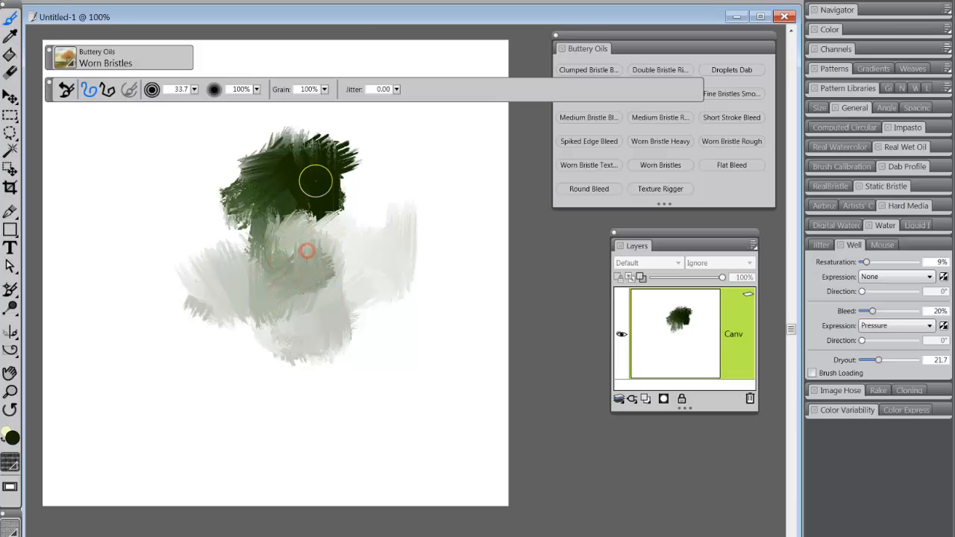
{"action": "mouse_move", "coordinate": [306, 188]}
{"action": "left_mouse_down"}
{"action": "mouse_move", "coordinate": [380, 193]}
{"action": "mouse_move", "coordinate": [395, 181]}
{"action": "mouse_move", "coordinate": [365, 188]}
{"action": "mouse_move", "coordinate": [403, 181]}
{"action": "mouse_move", "coordinate": [399, 217]}
{"action": "mouse_move", "coordinate": [428, 192]}
{"action": "left_mouse_up"}
{"action": "left_click_drag", "start_coordinate": [394, 241], "coordinate": [396, 258]}
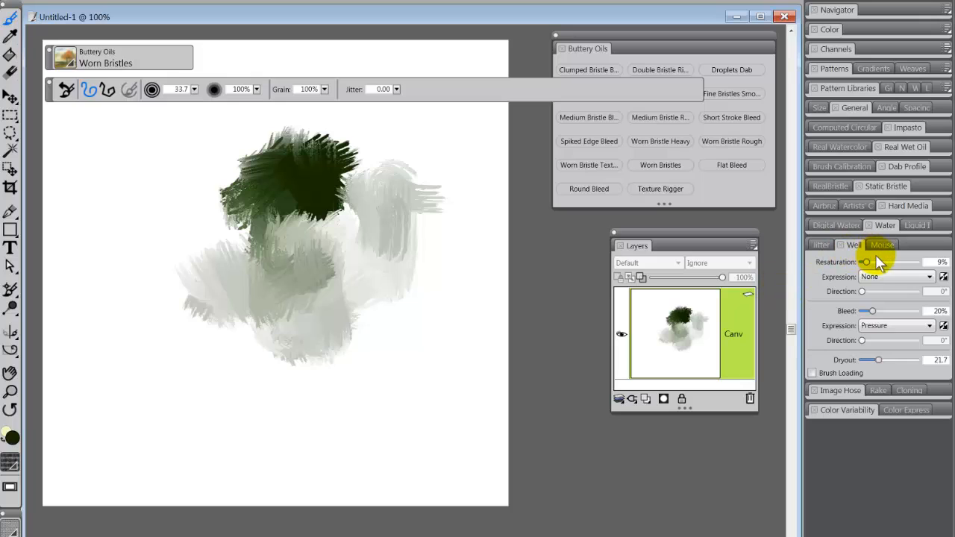
- Raise Resaturation to 100% and paint green strokes over the pale area to the right of the dark patch
{"action": "left_click_drag", "start_coordinate": [865, 261], "coordinate": [904, 263]}
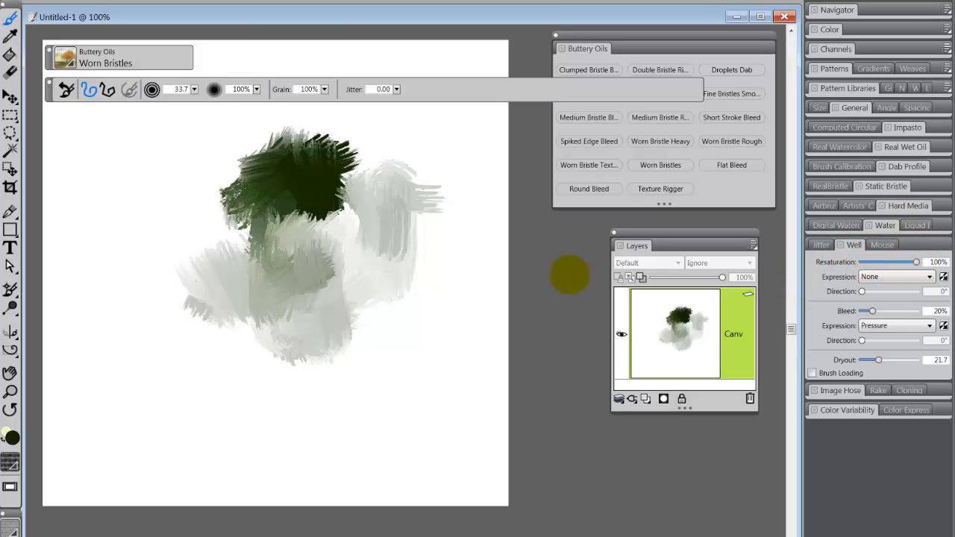
{"action": "mouse_move", "coordinate": [436, 287]}
{"action": "left_mouse_down"}
{"action": "mouse_move", "coordinate": [395, 347]}
{"action": "mouse_move", "coordinate": [373, 315]}
{"action": "mouse_move", "coordinate": [407, 317]}
{"action": "mouse_move", "coordinate": [382, 319]}
{"action": "mouse_move", "coordinate": [366, 270]}
{"action": "mouse_move", "coordinate": [396, 316]}
{"action": "mouse_move", "coordinate": [347, 356]}
{"action": "mouse_move", "coordinate": [341, 297]}
{"action": "mouse_move", "coordinate": [426, 389]}
{"action": "left_mouse_up"}
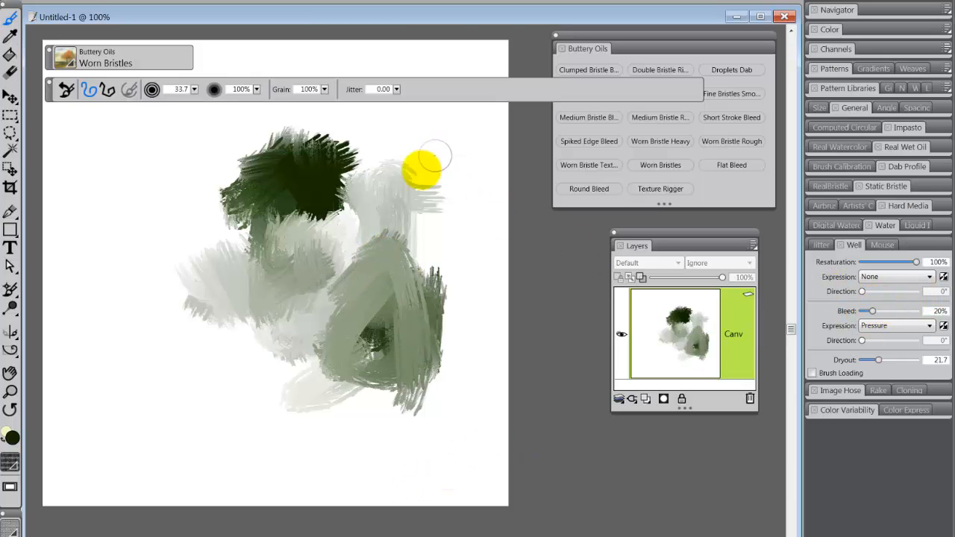
{"action": "mouse_move", "coordinate": [420, 161]}
{"action": "left_mouse_down"}
{"action": "mouse_move", "coordinate": [395, 231]}
{"action": "mouse_move", "coordinate": [437, 163]}
{"action": "mouse_move", "coordinate": [456, 288]}
{"action": "left_mouse_up"}
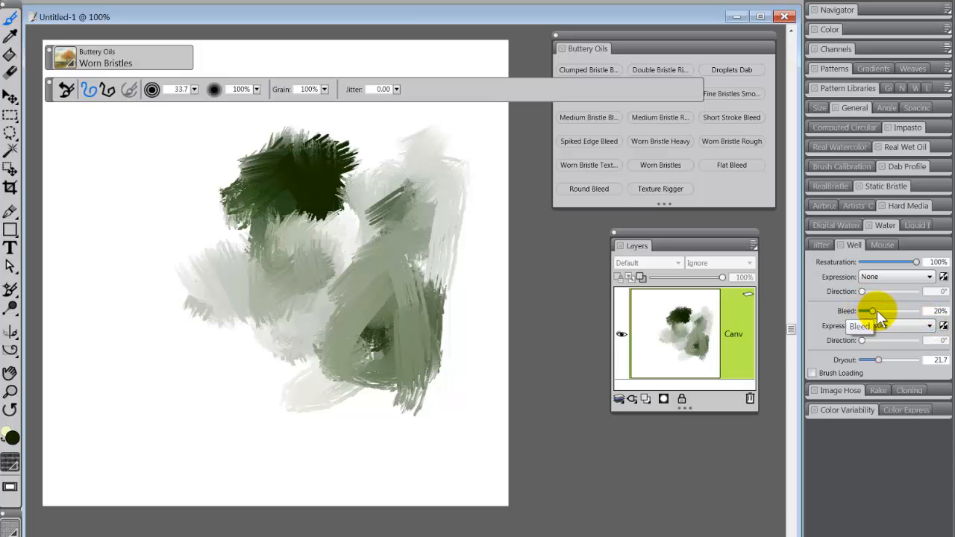
- Raise Bleed to 100% and paint green patches down the canvas's left side, continuing across the space below the earlier strokes
{"action": "left_click_drag", "start_coordinate": [871, 307], "coordinate": [940, 314]}
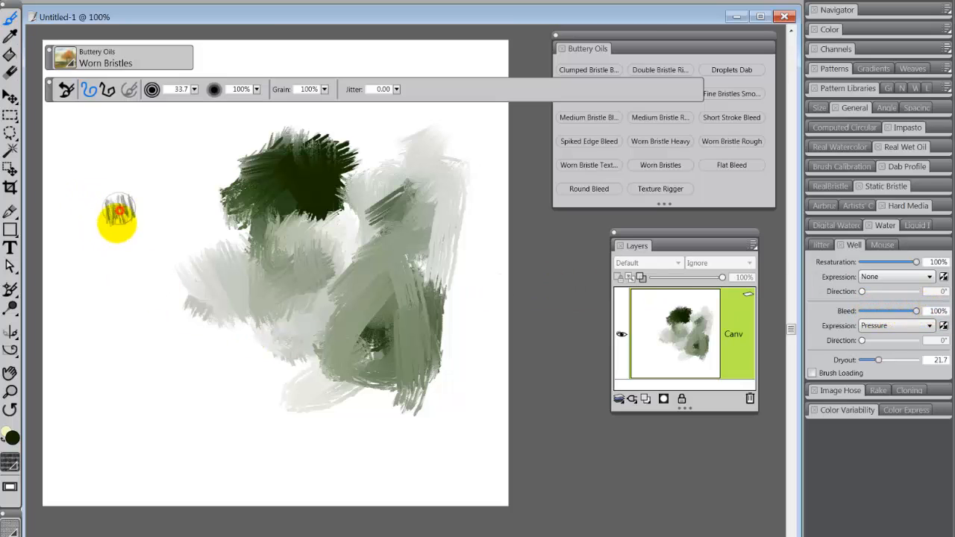
{"action": "mouse_move", "coordinate": [118, 215]}
{"action": "left_mouse_down"}
{"action": "mouse_move", "coordinate": [134, 217]}
{"action": "mouse_move", "coordinate": [149, 187]}
{"action": "mouse_move", "coordinate": [193, 161]}
{"action": "mouse_move", "coordinate": [179, 196]}
{"action": "mouse_move", "coordinate": [187, 221]}
{"action": "mouse_move", "coordinate": [160, 261]}
{"action": "mouse_move", "coordinate": [112, 228]}
{"action": "mouse_move", "coordinate": [150, 255]}
{"action": "mouse_move", "coordinate": [159, 298]}
{"action": "mouse_move", "coordinate": [166, 283]}
{"action": "mouse_move", "coordinate": [179, 313]}
{"action": "mouse_move", "coordinate": [224, 265]}
{"action": "left_mouse_up"}
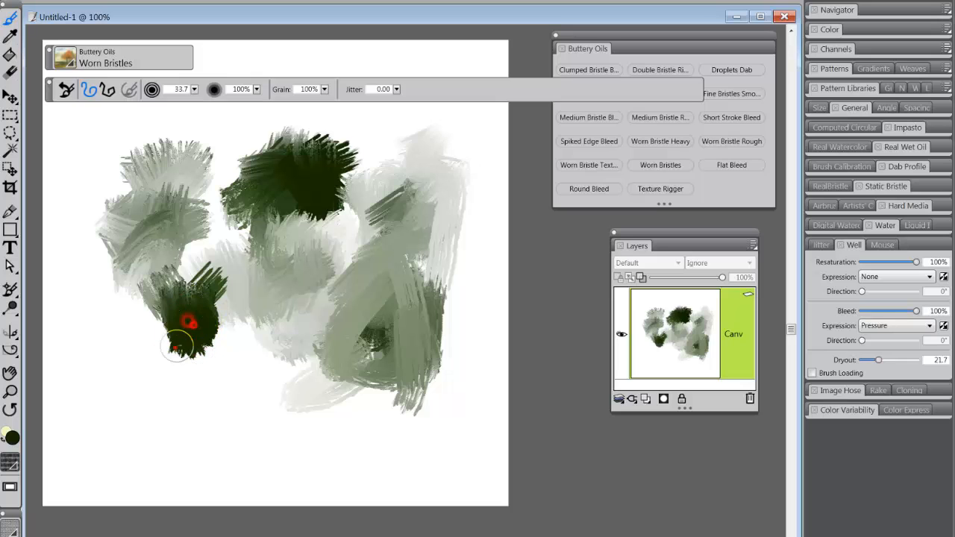
{"action": "mouse_move", "coordinate": [239, 345]}
{"action": "left_mouse_down"}
{"action": "mouse_move", "coordinate": [235, 379]}
{"action": "mouse_move", "coordinate": [235, 348]}
{"action": "mouse_move", "coordinate": [200, 398]}
{"action": "mouse_move", "coordinate": [238, 375]}
{"action": "mouse_move", "coordinate": [241, 335]}
{"action": "mouse_move", "coordinate": [156, 414]}
{"action": "mouse_move", "coordinate": [258, 400]}
{"action": "mouse_move", "coordinate": [396, 416]}
{"action": "mouse_move", "coordinate": [347, 332]}
{"action": "left_mouse_up"}
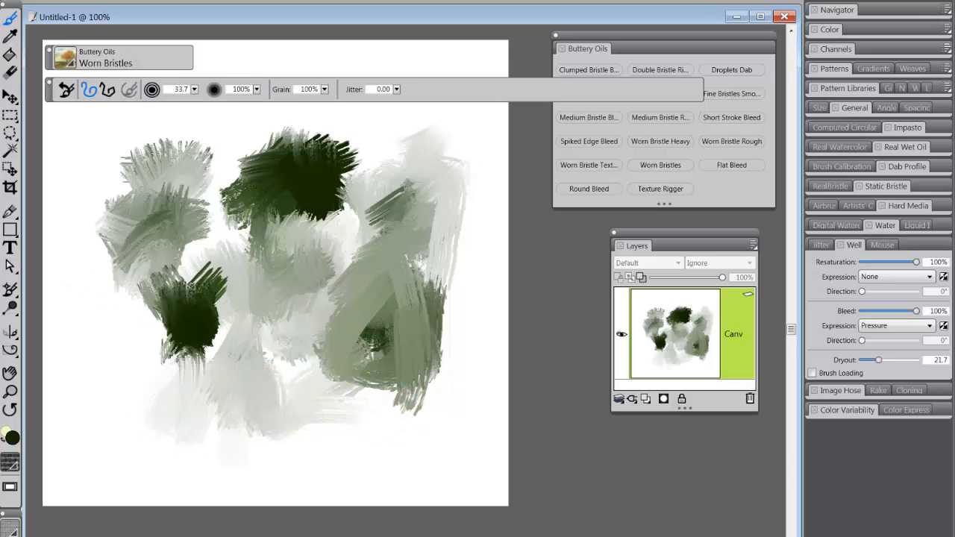
- Switch the color to bright red and brush it over the right-hand grey-green strokes and the blank canvas below them
{"action": "mouse_move", "coordinate": [396, 244]}
{"action": "left_mouse_down"}
{"action": "mouse_move", "coordinate": [386, 297]}
{"action": "mouse_move", "coordinate": [374, 272]}
{"action": "mouse_move", "coordinate": [385, 267]}
{"action": "mouse_move", "coordinate": [387, 287]}
{"action": "mouse_move", "coordinate": [415, 292]}
{"action": "mouse_move", "coordinate": [408, 334]}
{"action": "mouse_move", "coordinate": [397, 261]}
{"action": "mouse_move", "coordinate": [406, 211]}
{"action": "mouse_move", "coordinate": [378, 264]}
{"action": "mouse_move", "coordinate": [393, 265]}
{"action": "mouse_move", "coordinate": [414, 245]}
{"action": "mouse_move", "coordinate": [387, 282]}
{"action": "mouse_move", "coordinate": [400, 249]}
{"action": "left_mouse_up"}
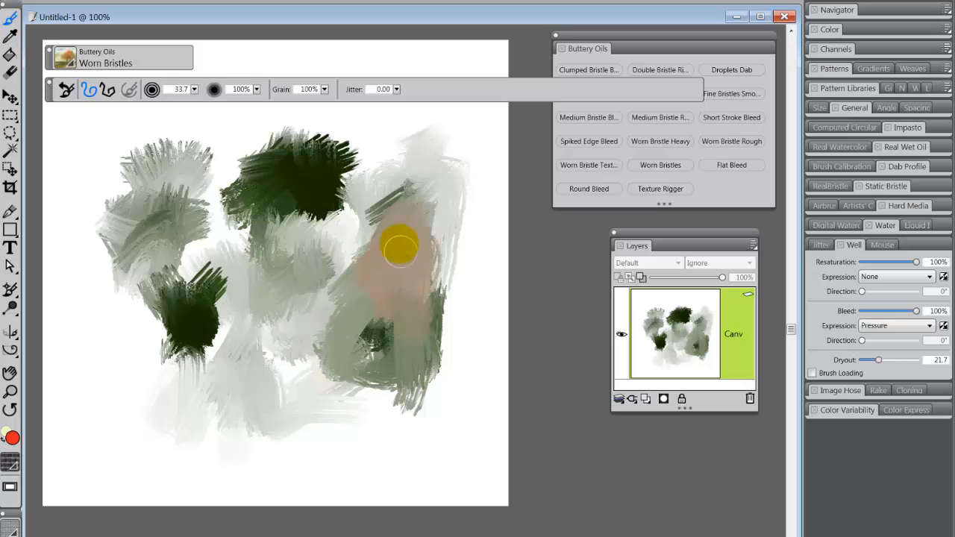
{"action": "left_click_drag", "start_coordinate": [415, 214], "coordinate": [411, 309]}
{"action": "mouse_move", "coordinate": [371, 443]}
{"action": "left_mouse_down"}
{"action": "mouse_move", "coordinate": [348, 468]}
{"action": "mouse_move", "coordinate": [379, 439]}
{"action": "mouse_move", "coordinate": [393, 455]}
{"action": "mouse_move", "coordinate": [376, 458]}
{"action": "mouse_move", "coordinate": [421, 454]}
{"action": "mouse_move", "coordinate": [399, 442]}
{"action": "mouse_move", "coordinate": [346, 481]}
{"action": "mouse_move", "coordinate": [372, 433]}
{"action": "mouse_move", "coordinate": [429, 382]}
{"action": "left_mouse_up"}
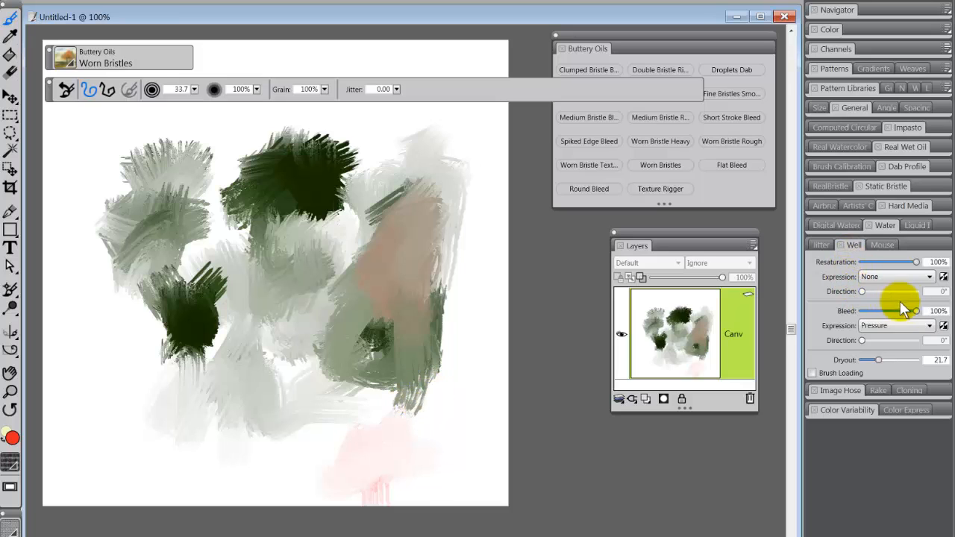
- Lower the brush's Bleed to 3% and paint red over the canvas's left side and the green patches, including the upper dark one
{"action": "left_click_drag", "start_coordinate": [916, 311], "coordinate": [863, 310]}
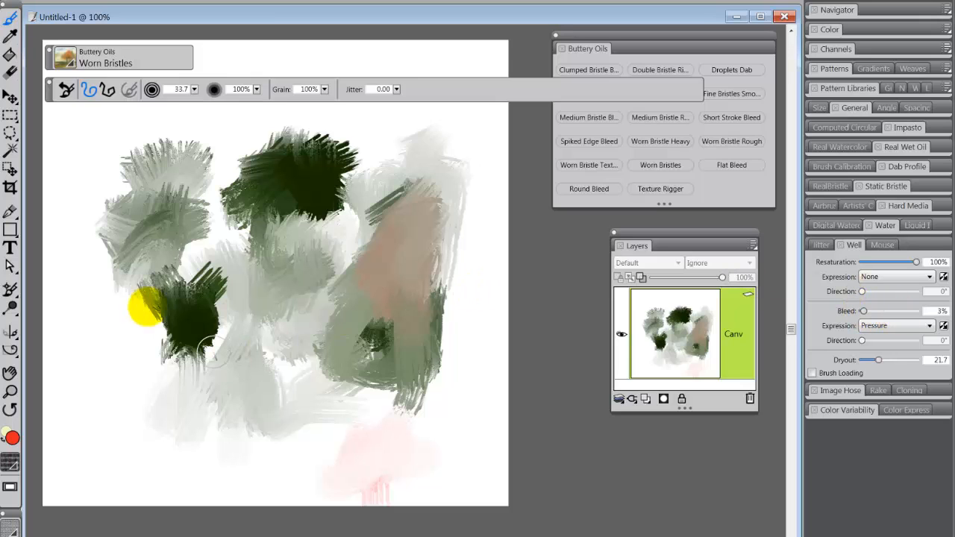
{"action": "mouse_move", "coordinate": [102, 337]}
{"action": "left_mouse_down"}
{"action": "mouse_move", "coordinate": [118, 350]}
{"action": "mouse_move", "coordinate": [96, 341]}
{"action": "mouse_move", "coordinate": [85, 273]}
{"action": "mouse_move", "coordinate": [142, 354]}
{"action": "mouse_move", "coordinate": [195, 328]}
{"action": "mouse_move", "coordinate": [168, 270]}
{"action": "mouse_move", "coordinate": [199, 307]}
{"action": "mouse_move", "coordinate": [167, 237]}
{"action": "mouse_move", "coordinate": [186, 216]}
{"action": "mouse_move", "coordinate": [149, 233]}
{"action": "mouse_move", "coordinate": [184, 170]}
{"action": "mouse_move", "coordinate": [207, 213]}
{"action": "mouse_move", "coordinate": [262, 219]}
{"action": "mouse_move", "coordinate": [476, 154]}
{"action": "left_mouse_up"}
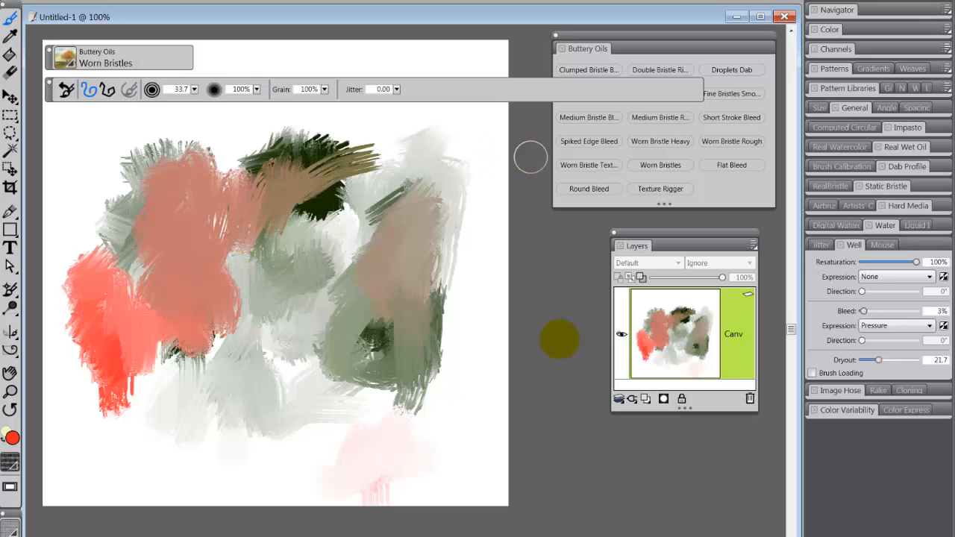
{"action": "left_click_drag", "start_coordinate": [365, 210], "coordinate": [456, 282]}
{"action": "mouse_move", "coordinate": [337, 200]}
{"action": "left_mouse_down"}
{"action": "mouse_move", "coordinate": [334, 164]}
{"action": "mouse_move", "coordinate": [306, 169]}
{"action": "mouse_move", "coordinate": [316, 134]}
{"action": "mouse_move", "coordinate": [323, 167]}
{"action": "mouse_move", "coordinate": [378, 220]}
{"action": "mouse_move", "coordinate": [321, 258]}
{"action": "left_mouse_up"}
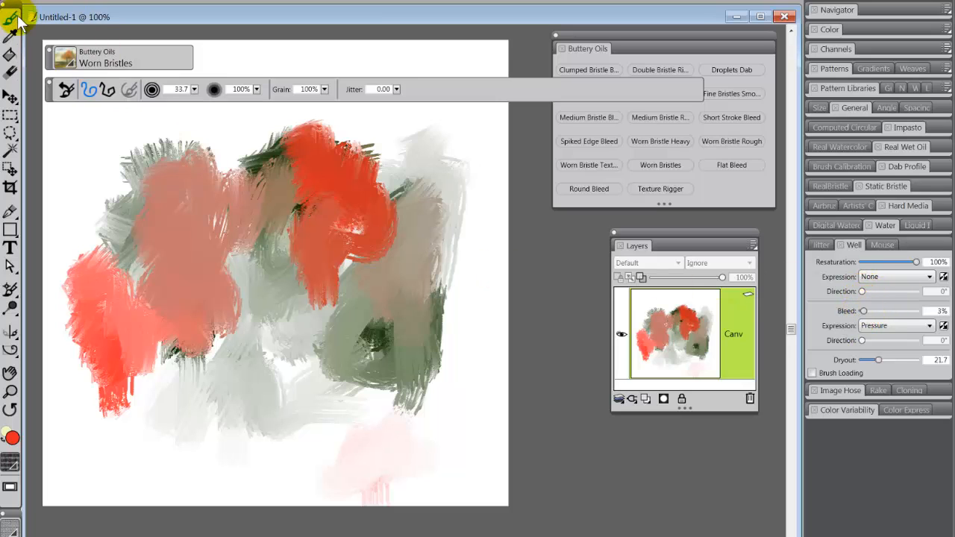
- With the brush reset to its defaults, clear the canvas and paint two long, winding red strokes across it
{"action": "left_click", "coordinate": [68, 91]}
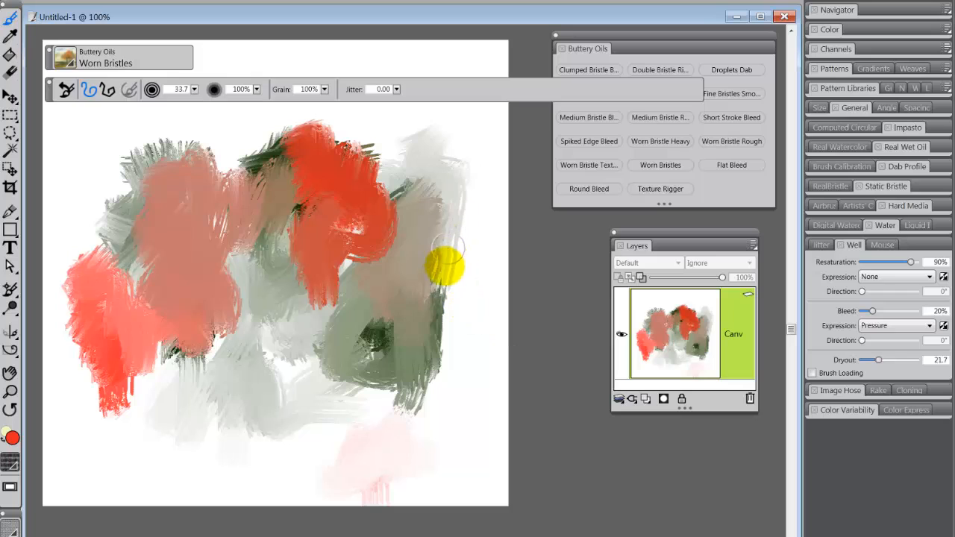
{"action": "key", "text": "ctrl+a"}
{"action": "key", "text": "Delete"}
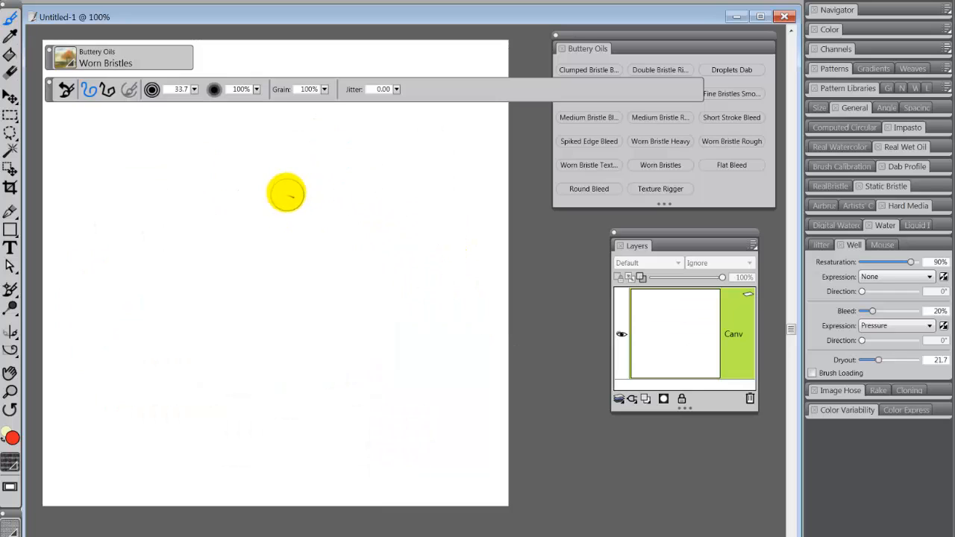
{"action": "mouse_move", "coordinate": [288, 184]}
{"action": "left_mouse_down"}
{"action": "mouse_move", "coordinate": [250, 259]}
{"action": "mouse_move", "coordinate": [287, 170]}
{"action": "mouse_move", "coordinate": [256, 214]}
{"action": "mouse_move", "coordinate": [257, 186]}
{"action": "mouse_move", "coordinate": [238, 200]}
{"action": "mouse_move", "coordinate": [242, 177]}
{"action": "mouse_move", "coordinate": [198, 195]}
{"action": "mouse_move", "coordinate": [198, 170]}
{"action": "mouse_move", "coordinate": [176, 157]}
{"action": "mouse_move", "coordinate": [176, 139]}
{"action": "mouse_move", "coordinate": [166, 132]}
{"action": "mouse_move", "coordinate": [138, 153]}
{"action": "mouse_move", "coordinate": [132, 142]}
{"action": "mouse_move", "coordinate": [125, 282]}
{"action": "mouse_move", "coordinate": [150, 290]}
{"action": "mouse_move", "coordinate": [153, 338]}
{"action": "mouse_move", "coordinate": [205, 363]}
{"action": "mouse_move", "coordinate": [247, 418]}
{"action": "mouse_move", "coordinate": [389, 494]}
{"action": "left_mouse_up"}
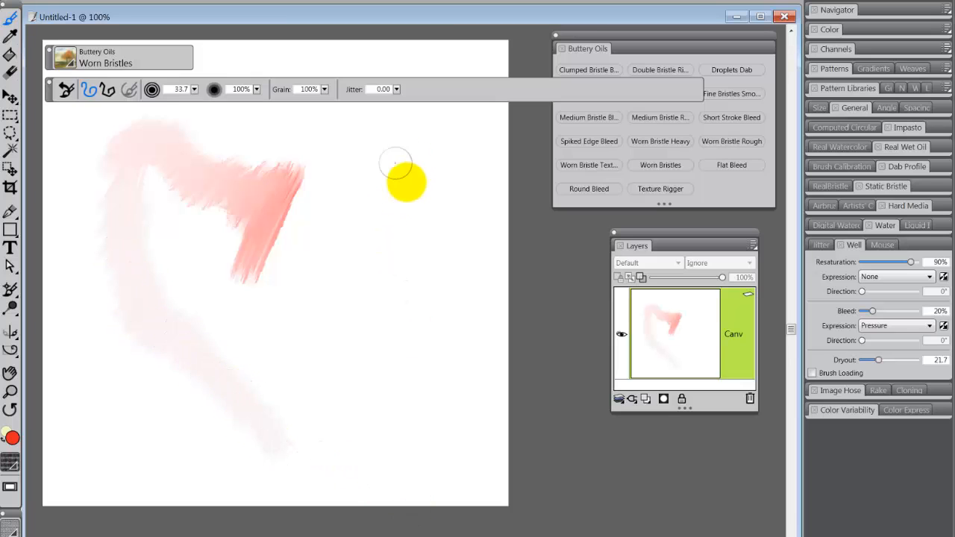
{"action": "mouse_move", "coordinate": [433, 193]}
{"action": "left_mouse_down"}
{"action": "mouse_move", "coordinate": [384, 299]}
{"action": "mouse_move", "coordinate": [340, 300]}
{"action": "mouse_move", "coordinate": [324, 279]}
{"action": "mouse_move", "coordinate": [328, 242]}
{"action": "mouse_move", "coordinate": [353, 224]}
{"action": "mouse_move", "coordinate": [385, 226]}
{"action": "mouse_move", "coordinate": [409, 243]}
{"action": "mouse_move", "coordinate": [429, 293]}
{"action": "mouse_move", "coordinate": [426, 329]}
{"action": "mouse_move", "coordinate": [394, 375]}
{"action": "mouse_move", "coordinate": [359, 390]}
{"action": "mouse_move", "coordinate": [317, 384]}
{"action": "mouse_move", "coordinate": [281, 345]}
{"action": "mouse_move", "coordinate": [296, 330]}
{"action": "mouse_move", "coordinate": [353, 341]}
{"action": "mouse_move", "coordinate": [391, 375]}
{"action": "mouse_move", "coordinate": [382, 431]}
{"action": "left_mouse_up"}
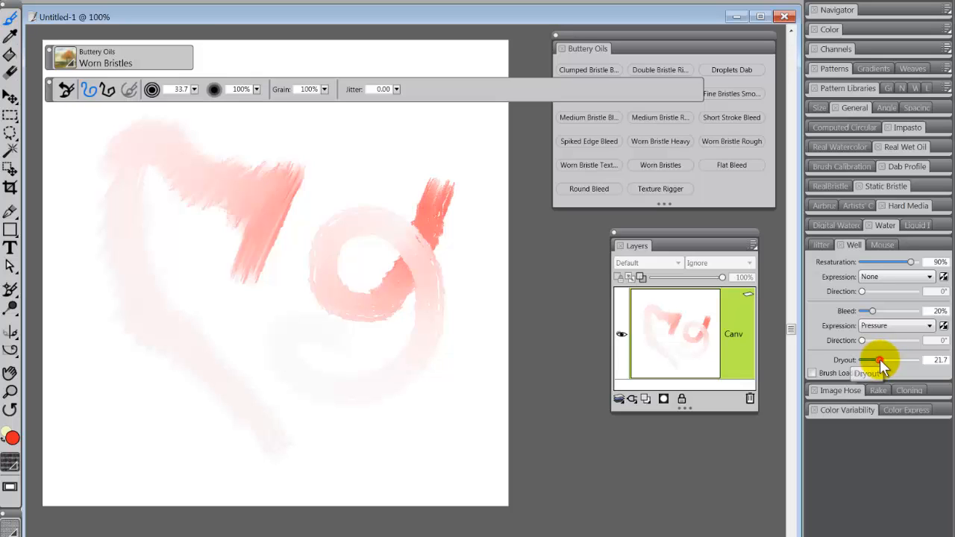
- Raise Dryout to its maximum and paint continuous red loops plus a solid red patch over the faded strokes
{"action": "left_click_drag", "start_coordinate": [880, 359], "coordinate": [921, 359]}
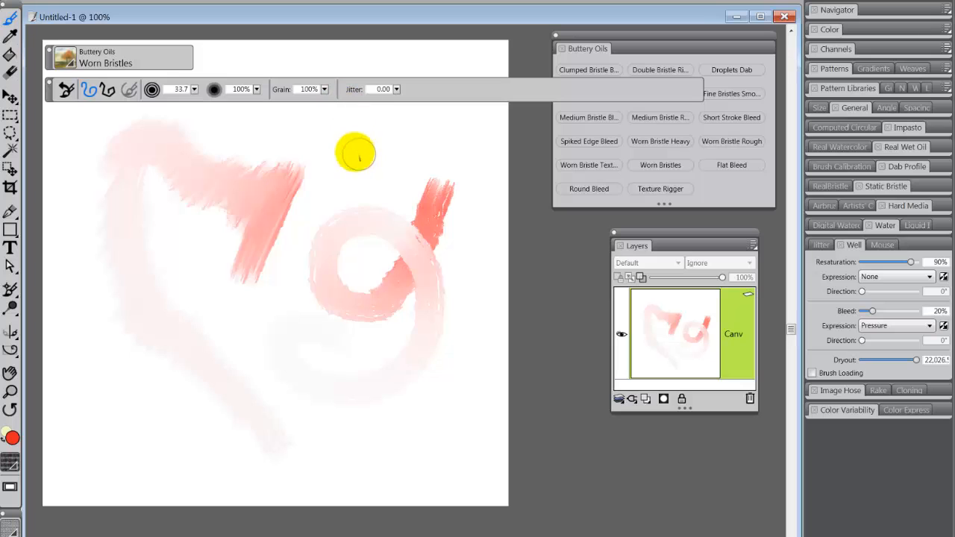
{"action": "mouse_move", "coordinate": [407, 122]}
{"action": "left_mouse_down"}
{"action": "mouse_move", "coordinate": [343, 218]}
{"action": "mouse_move", "coordinate": [296, 261]}
{"action": "mouse_move", "coordinate": [265, 262]}
{"action": "mouse_move", "coordinate": [234, 231]}
{"action": "mouse_move", "coordinate": [238, 197]}
{"action": "mouse_move", "coordinate": [282, 162]}
{"action": "mouse_move", "coordinate": [319, 173]}
{"action": "mouse_move", "coordinate": [346, 240]}
{"action": "mouse_move", "coordinate": [317, 317]}
{"action": "mouse_move", "coordinate": [209, 335]}
{"action": "mouse_move", "coordinate": [182, 357]}
{"action": "mouse_move", "coordinate": [198, 407]}
{"action": "mouse_move", "coordinate": [229, 424]}
{"action": "mouse_move", "coordinate": [293, 418]}
{"action": "mouse_move", "coordinate": [302, 378]}
{"action": "mouse_move", "coordinate": [280, 323]}
{"action": "mouse_move", "coordinate": [229, 299]}
{"action": "mouse_move", "coordinate": [178, 333]}
{"action": "mouse_move", "coordinate": [246, 343]}
{"action": "left_mouse_up"}
{"action": "mouse_move", "coordinate": [381, 356]}
{"action": "left_mouse_down"}
{"action": "mouse_move", "coordinate": [356, 338]}
{"action": "mouse_move", "coordinate": [411, 337]}
{"action": "mouse_move", "coordinate": [411, 375]}
{"action": "mouse_move", "coordinate": [424, 368]}
{"action": "mouse_move", "coordinate": [419, 381]}
{"action": "mouse_move", "coordinate": [387, 372]}
{"action": "mouse_move", "coordinate": [372, 385]}
{"action": "mouse_move", "coordinate": [369, 350]}
{"action": "mouse_move", "coordinate": [396, 284]}
{"action": "mouse_move", "coordinate": [413, 318]}
{"action": "mouse_move", "coordinate": [415, 296]}
{"action": "mouse_move", "coordinate": [424, 297]}
{"action": "mouse_move", "coordinate": [400, 264]}
{"action": "mouse_move", "coordinate": [370, 277]}
{"action": "mouse_move", "coordinate": [344, 265]}
{"action": "mouse_move", "coordinate": [401, 229]}
{"action": "left_mouse_up"}
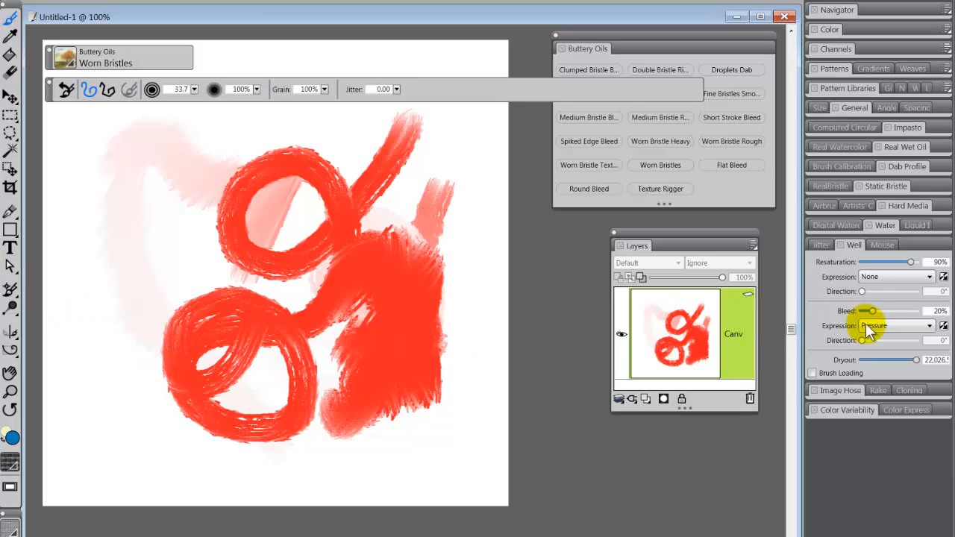
- Switch the color to blue, raise Bleed to 100% and paint over the solid red patch and the red loops
{"action": "left_click_drag", "start_coordinate": [877, 309], "coordinate": [931, 310]}
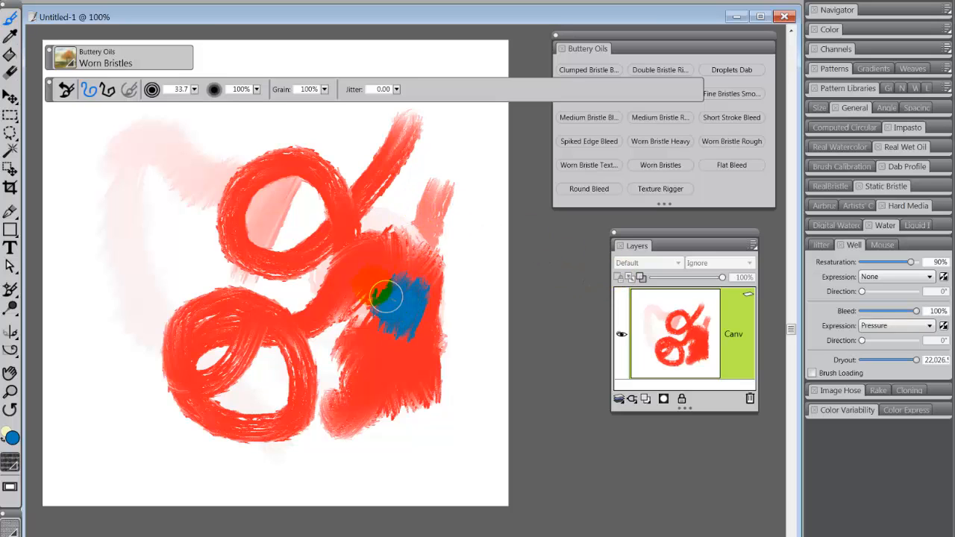
{"action": "mouse_move", "coordinate": [356, 257]}
{"action": "left_mouse_down"}
{"action": "mouse_move", "coordinate": [358, 241]}
{"action": "mouse_move", "coordinate": [400, 331]}
{"action": "left_mouse_up"}
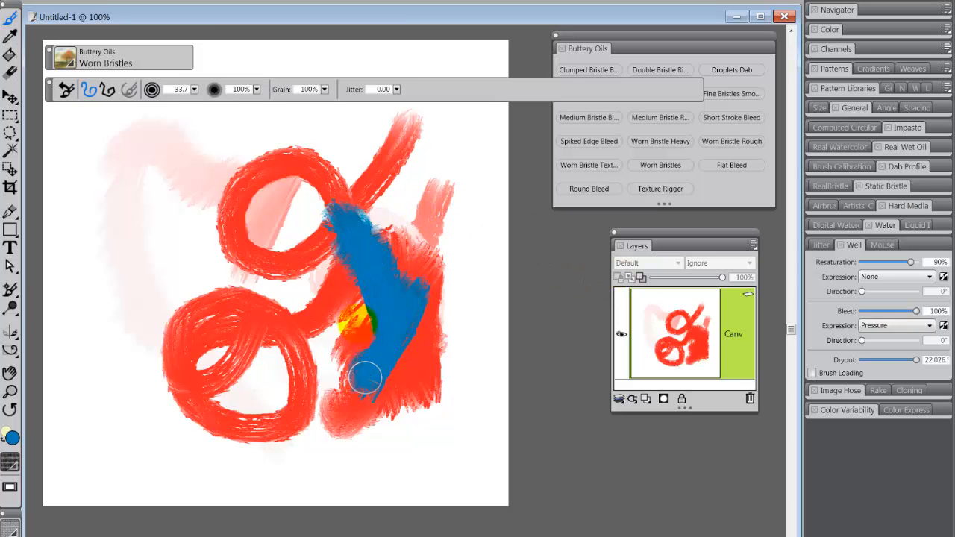
{"action": "mouse_move", "coordinate": [365, 377]}
{"action": "left_mouse_down"}
{"action": "mouse_move", "coordinate": [341, 296]}
{"action": "mouse_move", "coordinate": [298, 341]}
{"action": "mouse_move", "coordinate": [224, 348]}
{"action": "mouse_move", "coordinate": [246, 320]}
{"action": "mouse_move", "coordinate": [262, 260]}
{"action": "mouse_move", "coordinate": [231, 260]}
{"action": "mouse_move", "coordinate": [314, 247]}
{"action": "mouse_move", "coordinate": [326, 161]}
{"action": "left_mouse_up"}
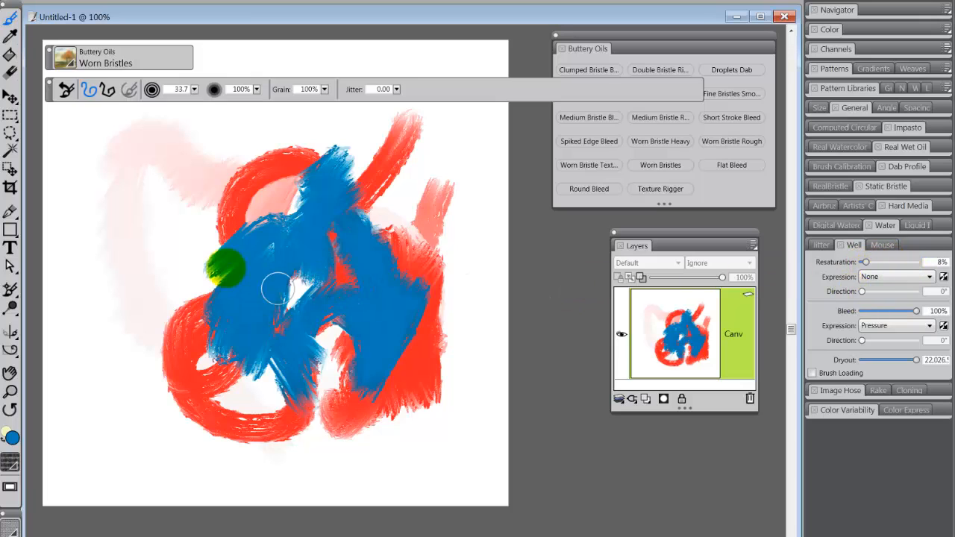
- Lower Resaturation to 8% and brush blue across the canvas's left side, finishing by setting Resaturation to 49%
{"action": "mouse_move", "coordinate": [185, 187]}
{"action": "left_mouse_down"}
{"action": "mouse_move", "coordinate": [179, 265]}
{"action": "mouse_move", "coordinate": [182, 195]}
{"action": "mouse_move", "coordinate": [155, 234]}
{"action": "mouse_move", "coordinate": [196, 216]}
{"action": "mouse_move", "coordinate": [221, 228]}
{"action": "mouse_move", "coordinate": [213, 209]}
{"action": "mouse_move", "coordinate": [236, 206]}
{"action": "mouse_move", "coordinate": [242, 146]}
{"action": "mouse_move", "coordinate": [262, 166]}
{"action": "mouse_move", "coordinate": [275, 154]}
{"action": "mouse_move", "coordinate": [305, 155]}
{"action": "mouse_move", "coordinate": [256, 253]}
{"action": "mouse_move", "coordinate": [204, 234]}
{"action": "mouse_move", "coordinate": [173, 187]}
{"action": "mouse_move", "coordinate": [127, 226]}
{"action": "mouse_move", "coordinate": [152, 263]}
{"action": "mouse_move", "coordinate": [145, 304]}
{"action": "mouse_move", "coordinate": [154, 305]}
{"action": "mouse_move", "coordinate": [164, 281]}
{"action": "mouse_move", "coordinate": [179, 283]}
{"action": "mouse_move", "coordinate": [113, 298]}
{"action": "mouse_move", "coordinate": [190, 325]}
{"action": "mouse_move", "coordinate": [173, 367]}
{"action": "mouse_move", "coordinate": [146, 376]}
{"action": "mouse_move", "coordinate": [181, 331]}
{"action": "left_mouse_up"}
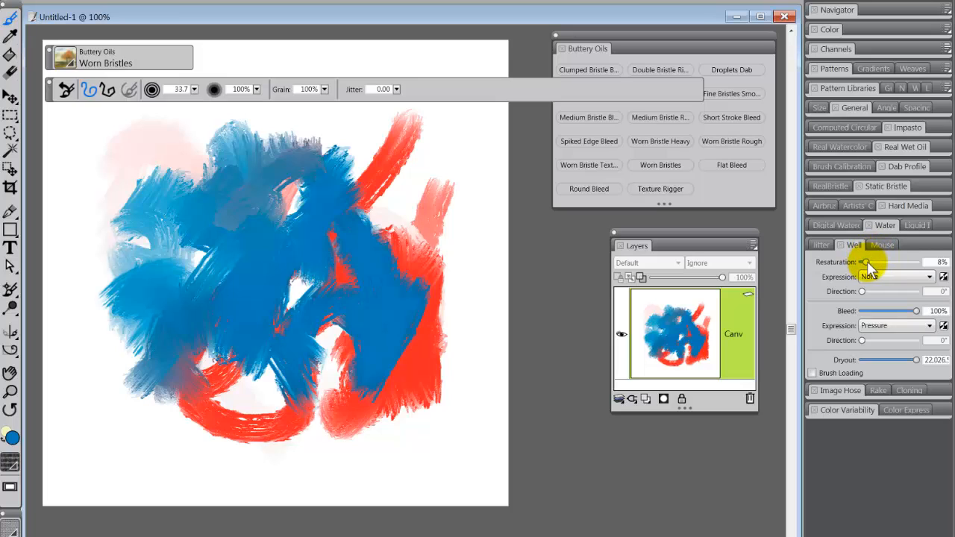
{"action": "left_click_drag", "start_coordinate": [865, 261], "coordinate": [887, 261]}
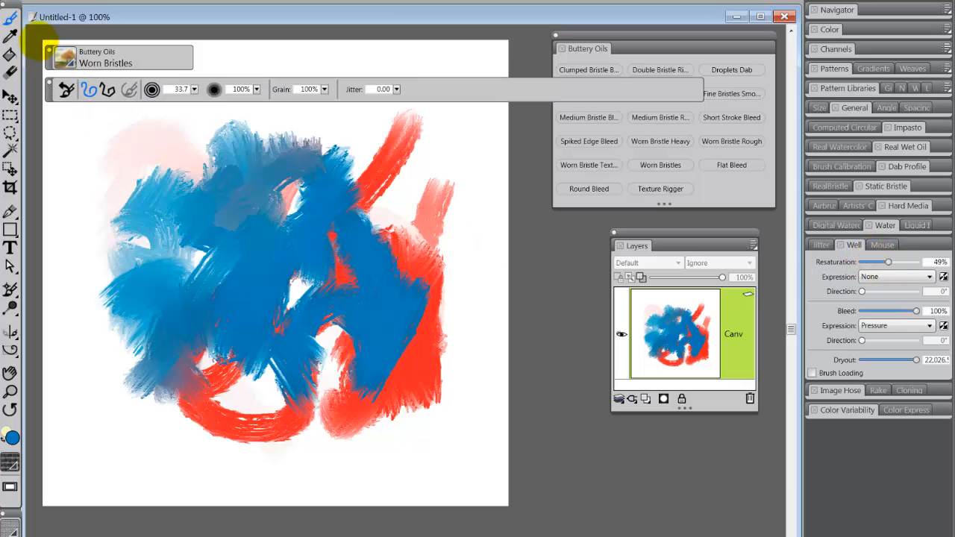
- Clear the canvas and, with the brush reset and Dryout lowered to 1.5, paint blue strokes across the middle
{"action": "left_click", "coordinate": [66, 89]}
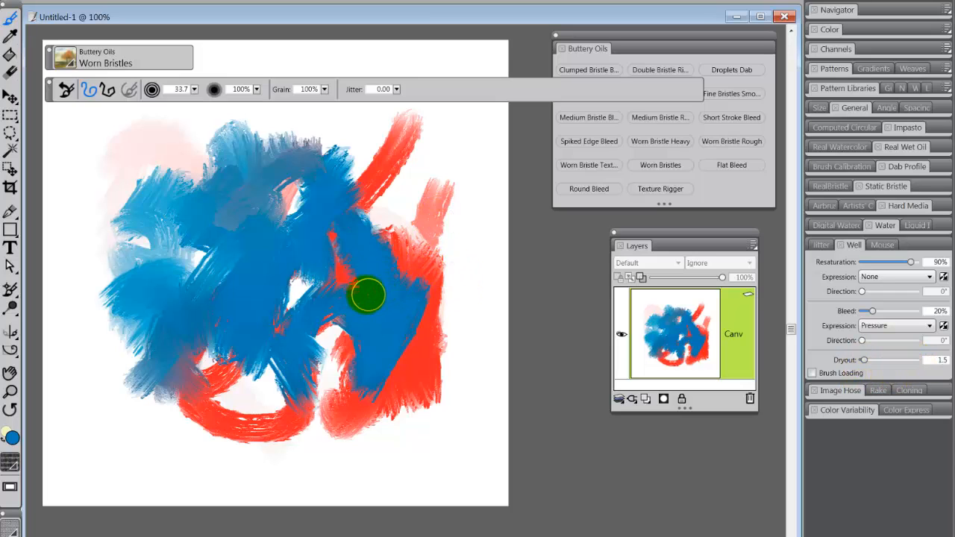
{"action": "key", "text": "ctrl+a"}
{"action": "key", "text": "Delete"}
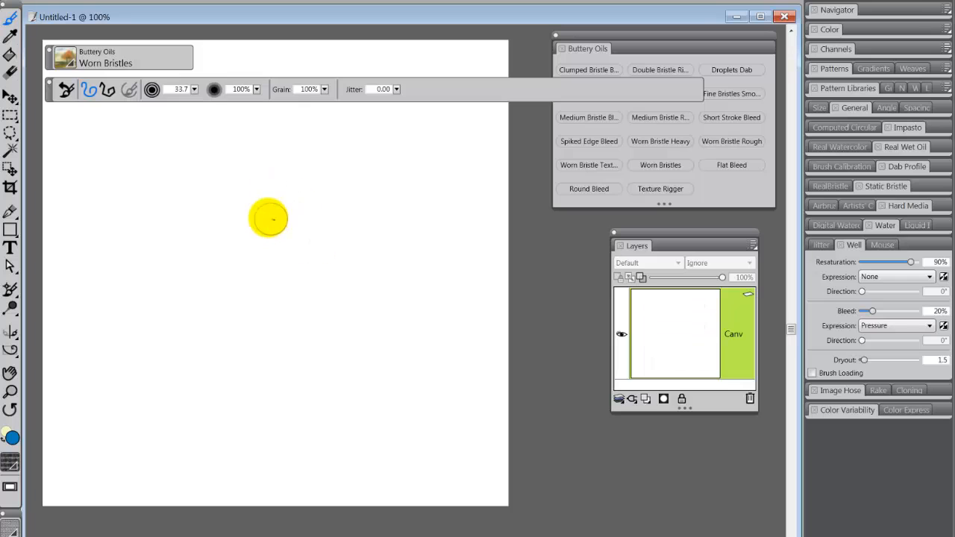
{"action": "mouse_move", "coordinate": [268, 209]}
{"action": "left_mouse_down"}
{"action": "mouse_move", "coordinate": [260, 290]}
{"action": "mouse_move", "coordinate": [269, 209]}
{"action": "mouse_move", "coordinate": [255, 270]}
{"action": "mouse_move", "coordinate": [232, 233]}
{"action": "mouse_move", "coordinate": [259, 192]}
{"action": "mouse_move", "coordinate": [288, 196]}
{"action": "mouse_move", "coordinate": [286, 240]}
{"action": "mouse_move", "coordinate": [310, 244]}
{"action": "mouse_move", "coordinate": [308, 230]}
{"action": "mouse_move", "coordinate": [278, 261]}
{"action": "mouse_move", "coordinate": [290, 179]}
{"action": "mouse_move", "coordinate": [255, 183]}
{"action": "mouse_move", "coordinate": [283, 205]}
{"action": "mouse_move", "coordinate": [290, 257]}
{"action": "mouse_move", "coordinate": [252, 282]}
{"action": "mouse_move", "coordinate": [250, 306]}
{"action": "mouse_move", "coordinate": [301, 238]}
{"action": "mouse_move", "coordinate": [388, 159]}
{"action": "mouse_move", "coordinate": [443, 133]}
{"action": "mouse_move", "coordinate": [408, 195]}
{"action": "mouse_move", "coordinate": [425, 232]}
{"action": "mouse_move", "coordinate": [420, 277]}
{"action": "mouse_move", "coordinate": [385, 336]}
{"action": "mouse_move", "coordinate": [349, 341]}
{"action": "mouse_move", "coordinate": [331, 375]}
{"action": "mouse_move", "coordinate": [276, 389]}
{"action": "mouse_move", "coordinate": [321, 310]}
{"action": "mouse_move", "coordinate": [350, 289]}
{"action": "mouse_move", "coordinate": [354, 381]}
{"action": "mouse_move", "coordinate": [305, 417]}
{"action": "mouse_move", "coordinate": [225, 424]}
{"action": "mouse_move", "coordinate": [229, 389]}
{"action": "mouse_move", "coordinate": [218, 364]}
{"action": "mouse_move", "coordinate": [265, 346]}
{"action": "mouse_move", "coordinate": [316, 355]}
{"action": "mouse_move", "coordinate": [310, 297]}
{"action": "mouse_move", "coordinate": [335, 322]}
{"action": "mouse_move", "coordinate": [365, 277]}
{"action": "mouse_move", "coordinate": [381, 285]}
{"action": "mouse_move", "coordinate": [248, 340]}
{"action": "mouse_move", "coordinate": [401, 244]}
{"action": "mouse_move", "coordinate": [262, 342]}
{"action": "mouse_move", "coordinate": [372, 299]}
{"action": "mouse_move", "coordinate": [382, 319]}
{"action": "left_mouse_up"}
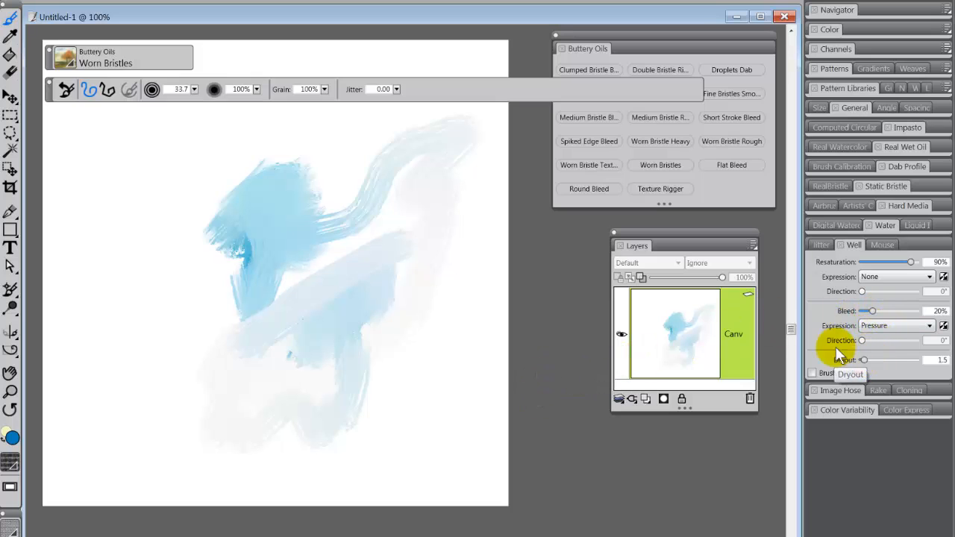
- Reset the brush to its defaults and paint more blue strokes beside the pale ones, on the canvas's left side and through the center
{"action": "left_click", "coordinate": [67, 90]}
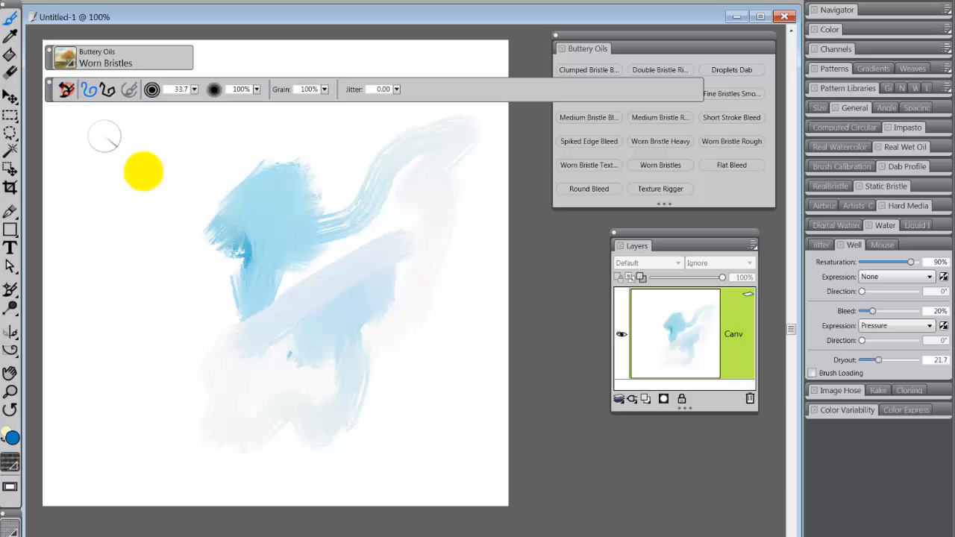
{"action": "mouse_move", "coordinate": [358, 209]}
{"action": "left_mouse_down"}
{"action": "mouse_move", "coordinate": [356, 270]}
{"action": "mouse_move", "coordinate": [357, 195]}
{"action": "mouse_move", "coordinate": [346, 197]}
{"action": "mouse_move", "coordinate": [370, 198]}
{"action": "mouse_move", "coordinate": [420, 245]}
{"action": "left_mouse_up"}
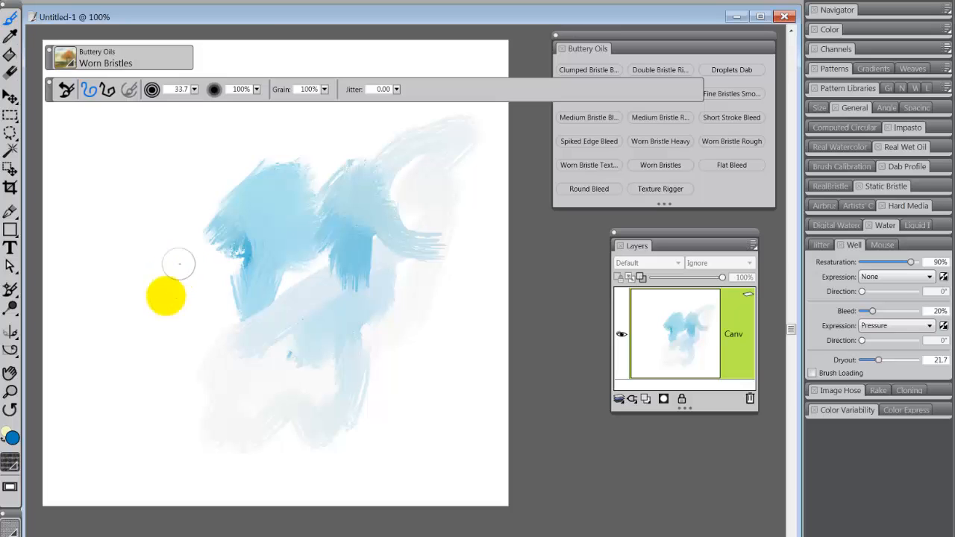
{"action": "mouse_move", "coordinate": [172, 266]}
{"action": "left_mouse_down"}
{"action": "mouse_move", "coordinate": [143, 247]}
{"action": "mouse_move", "coordinate": [117, 245]}
{"action": "mouse_move", "coordinate": [133, 213]}
{"action": "left_mouse_up"}
{"action": "left_click_drag", "start_coordinate": [137, 172], "coordinate": [187, 224]}
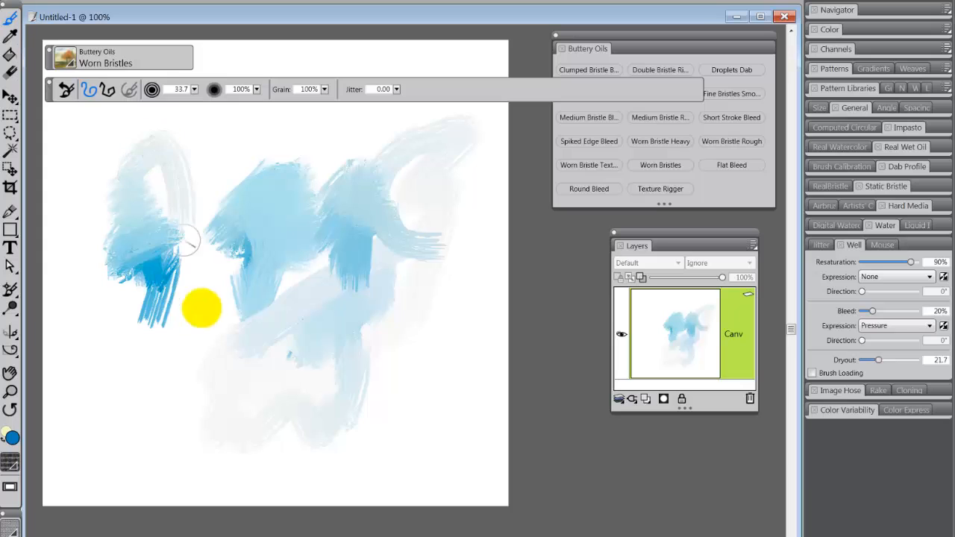
{"action": "left_click_drag", "start_coordinate": [276, 273], "coordinate": [235, 339]}
{"action": "mouse_move", "coordinate": [221, 383]}
{"action": "left_mouse_down"}
{"action": "mouse_move", "coordinate": [228, 295]}
{"action": "mouse_move", "coordinate": [216, 283]}
{"action": "mouse_move", "coordinate": [213, 190]}
{"action": "mouse_move", "coordinate": [192, 145]}
{"action": "mouse_move", "coordinate": [233, 457]}
{"action": "left_mouse_up"}
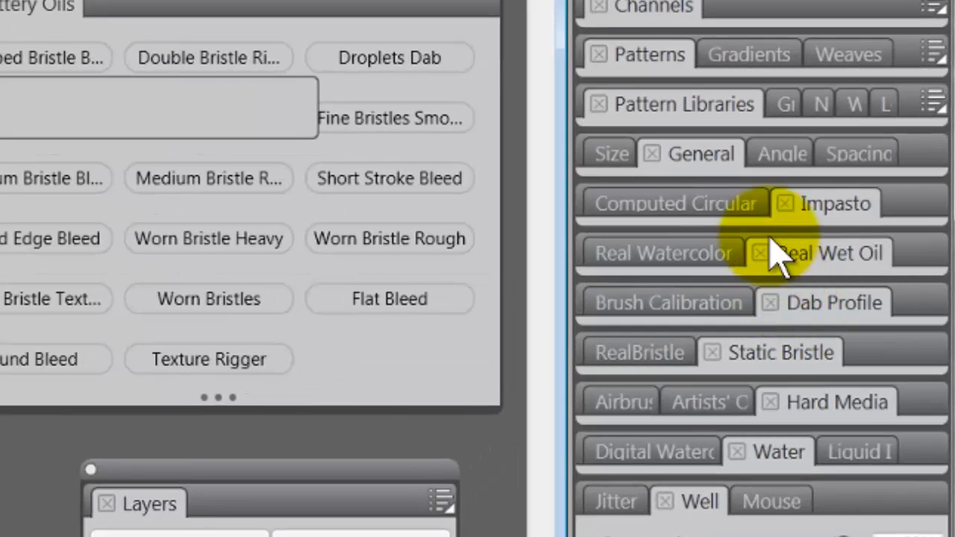
- Set the brush's Min Size to 10% and paint dense blue strokes down the canvas's right side
{"action": "left_click", "coordinate": [610, 154]}
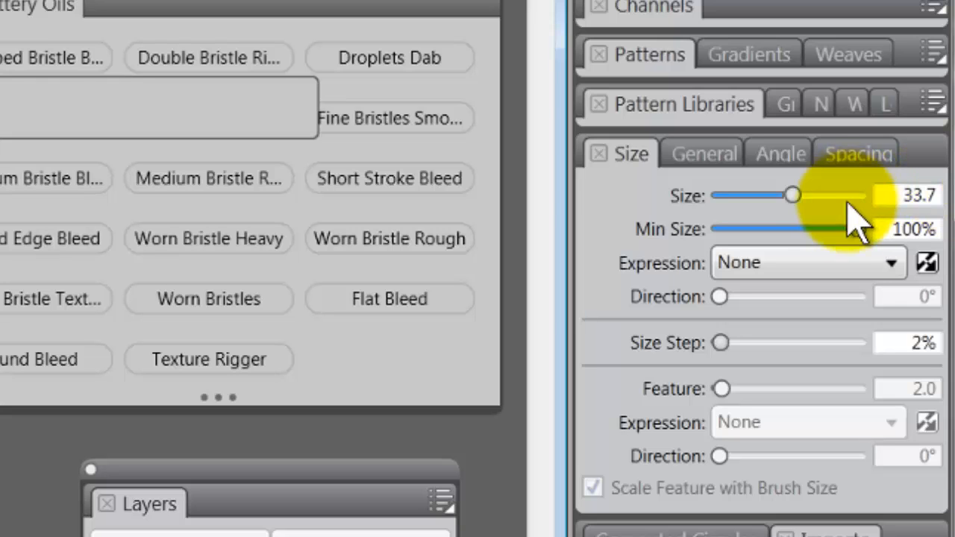
{"action": "left_click_drag", "start_coordinate": [856, 229], "coordinate": [728, 231]}
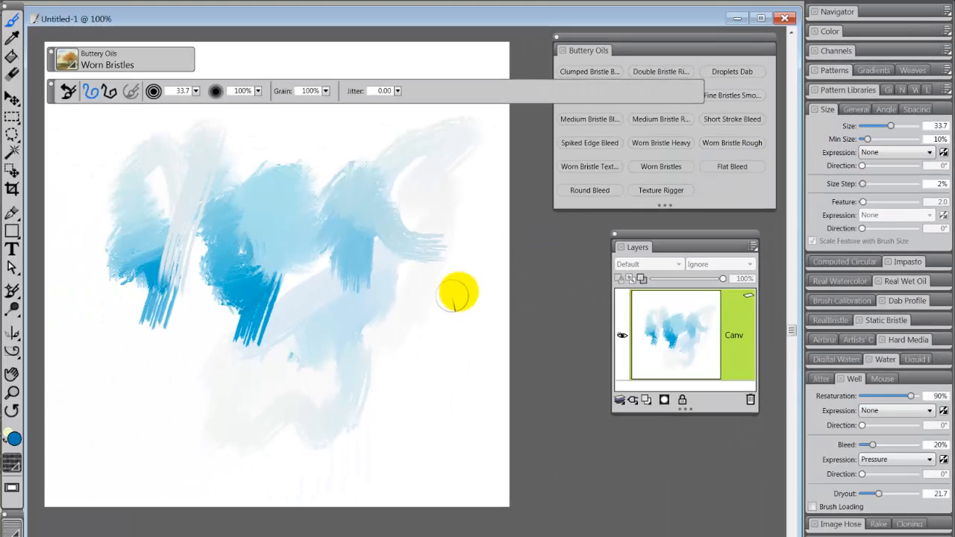
{"action": "mouse_move", "coordinate": [456, 293]}
{"action": "left_mouse_down"}
{"action": "mouse_move", "coordinate": [416, 319]}
{"action": "mouse_move", "coordinate": [450, 226]}
{"action": "mouse_move", "coordinate": [436, 354]}
{"action": "mouse_move", "coordinate": [451, 236]}
{"action": "mouse_move", "coordinate": [450, 309]}
{"action": "mouse_move", "coordinate": [413, 257]}
{"action": "mouse_move", "coordinate": [428, 218]}
{"action": "mouse_move", "coordinate": [474, 270]}
{"action": "mouse_move", "coordinate": [421, 329]}
{"action": "mouse_move", "coordinate": [444, 289]}
{"action": "mouse_move", "coordinate": [423, 266]}
{"action": "mouse_move", "coordinate": [407, 274]}
{"action": "mouse_move", "coordinate": [468, 336]}
{"action": "mouse_move", "coordinate": [481, 283]}
{"action": "mouse_move", "coordinate": [470, 354]}
{"action": "mouse_move", "coordinate": [445, 311]}
{"action": "mouse_move", "coordinate": [423, 314]}
{"action": "mouse_move", "coordinate": [406, 373]}
{"action": "left_mouse_up"}
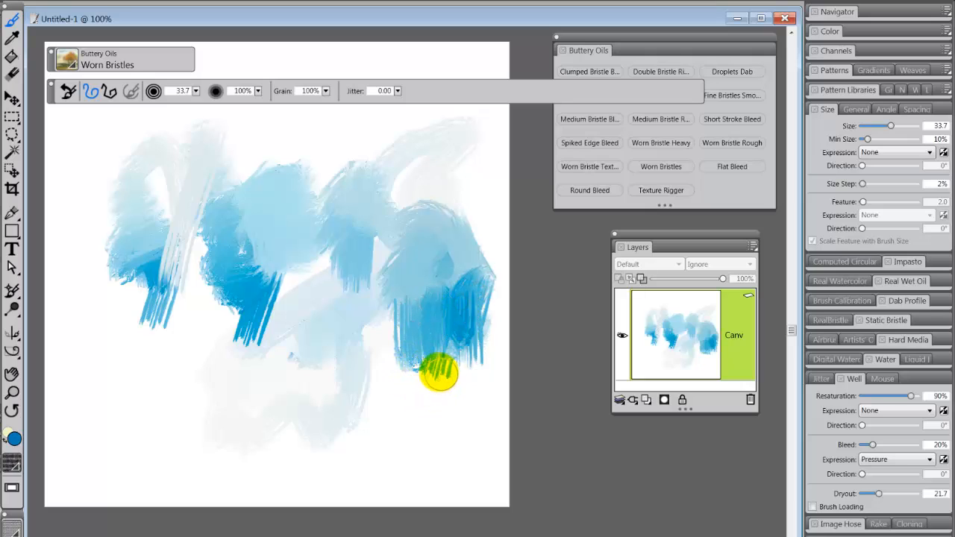
{"action": "mouse_move", "coordinate": [429, 367]}
{"action": "left_mouse_down"}
{"action": "mouse_move", "coordinate": [410, 309]}
{"action": "mouse_move", "coordinate": [431, 377]}
{"action": "mouse_move", "coordinate": [410, 403]}
{"action": "mouse_move", "coordinate": [417, 397]}
{"action": "mouse_move", "coordinate": [414, 429]}
{"action": "mouse_move", "coordinate": [390, 418]}
{"action": "mouse_move", "coordinate": [416, 396]}
{"action": "mouse_move", "coordinate": [384, 445]}
{"action": "mouse_move", "coordinate": [431, 419]}
{"action": "mouse_move", "coordinate": [407, 463]}
{"action": "mouse_move", "coordinate": [415, 380]}
{"action": "mouse_move", "coordinate": [440, 457]}
{"action": "mouse_move", "coordinate": [435, 364]}
{"action": "mouse_move", "coordinate": [451, 441]}
{"action": "mouse_move", "coordinate": [454, 363]}
{"action": "mouse_move", "coordinate": [443, 429]}
{"action": "mouse_move", "coordinate": [381, 408]}
{"action": "mouse_move", "coordinate": [399, 379]}
{"action": "mouse_move", "coordinate": [384, 363]}
{"action": "mouse_move", "coordinate": [371, 364]}
{"action": "mouse_move", "coordinate": [375, 400]}
{"action": "left_mouse_up"}
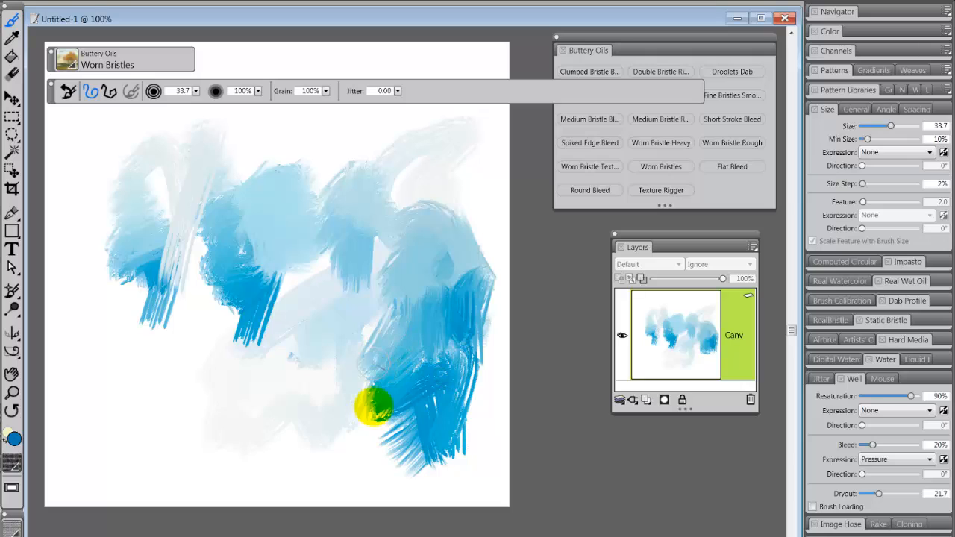
- Set the size Expression to Pressure and paint blue strokes of varying width across the canvas's lower left and lower center
{"action": "left_click", "coordinate": [866, 140]}
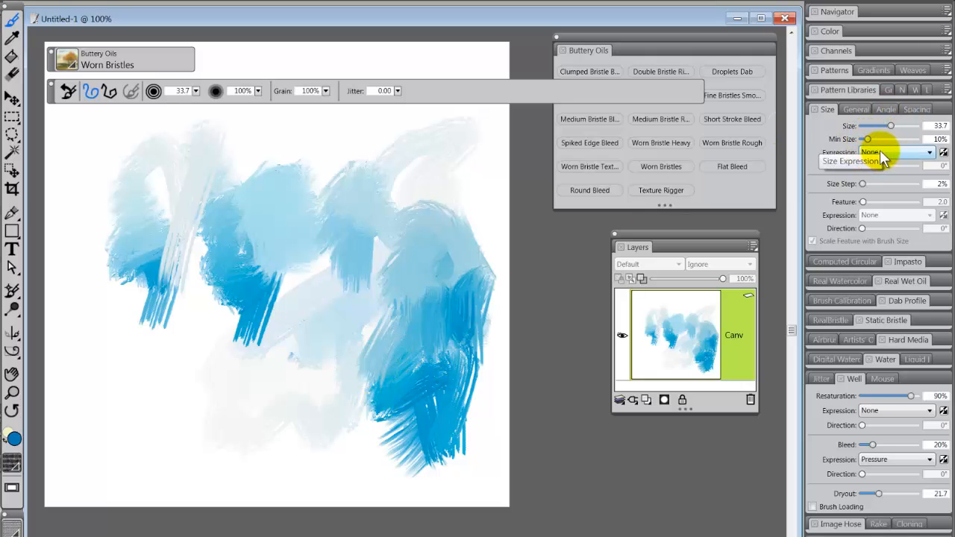
{"action": "left_click", "coordinate": [930, 152]}
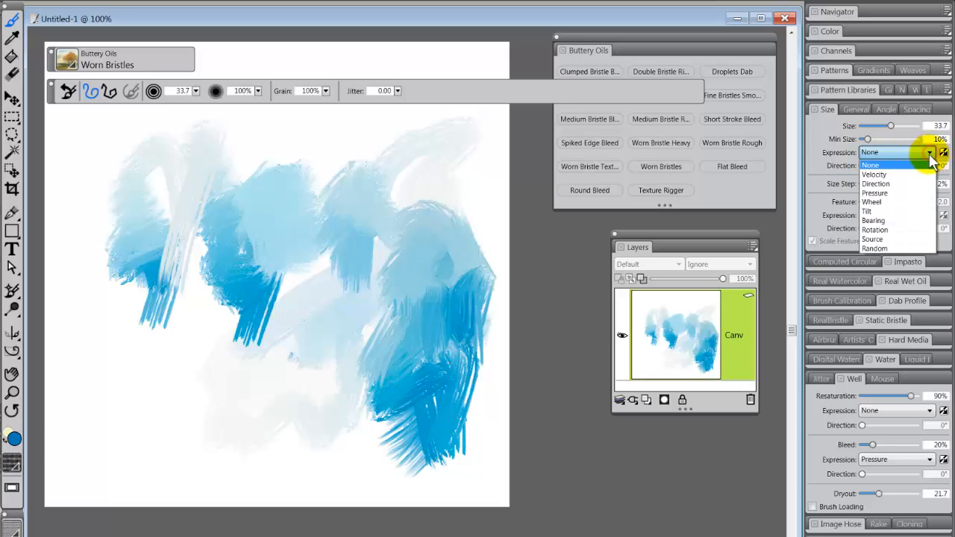
{"action": "left_click", "coordinate": [916, 195]}
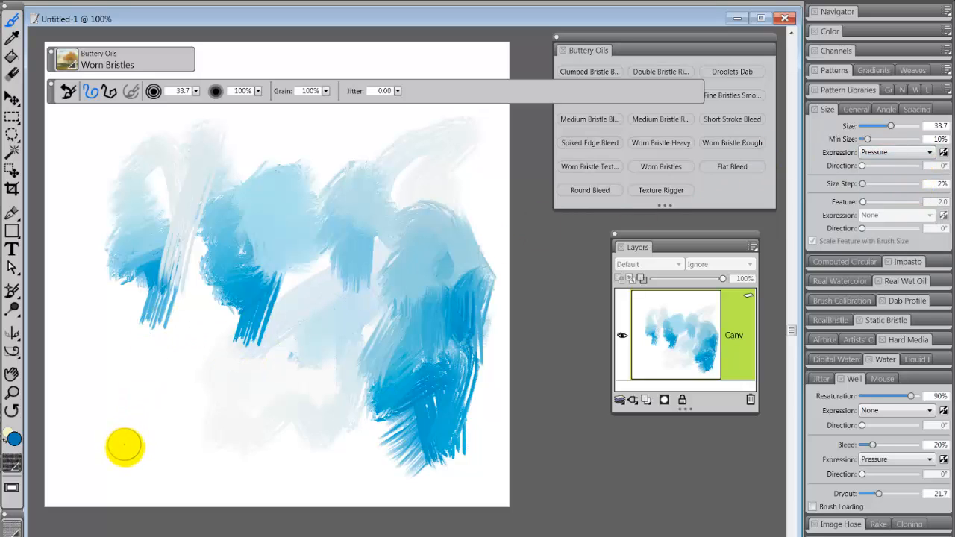
{"action": "mouse_move", "coordinate": [162, 355]}
{"action": "left_mouse_down"}
{"action": "mouse_move", "coordinate": [127, 441]}
{"action": "mouse_move", "coordinate": [153, 360]}
{"action": "mouse_move", "coordinate": [135, 424]}
{"action": "mouse_move", "coordinate": [171, 349]}
{"action": "mouse_move", "coordinate": [157, 399]}
{"action": "mouse_move", "coordinate": [189, 341]}
{"action": "mouse_move", "coordinate": [171, 402]}
{"action": "mouse_move", "coordinate": [208, 344]}
{"action": "mouse_move", "coordinate": [193, 401]}
{"action": "mouse_move", "coordinate": [207, 355]}
{"action": "mouse_move", "coordinate": [207, 366]}
{"action": "mouse_move", "coordinate": [186, 469]}
{"action": "mouse_move", "coordinate": [208, 388]}
{"action": "mouse_move", "coordinate": [197, 424]}
{"action": "left_mouse_up"}
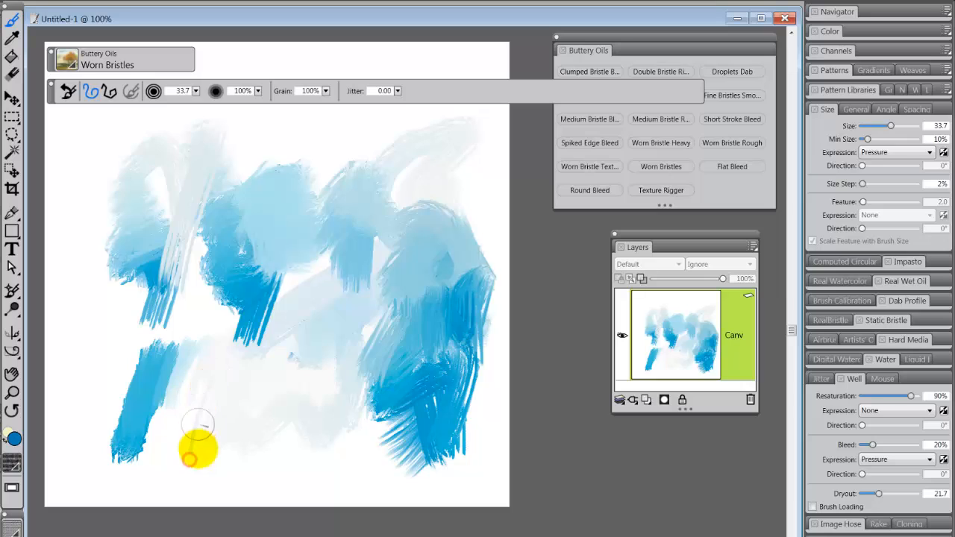
{"action": "mouse_move", "coordinate": [189, 469]}
{"action": "left_mouse_down"}
{"action": "mouse_move", "coordinate": [197, 409]}
{"action": "mouse_move", "coordinate": [178, 455]}
{"action": "mouse_move", "coordinate": [194, 405]}
{"action": "mouse_move", "coordinate": [179, 431]}
{"action": "mouse_move", "coordinate": [206, 397]}
{"action": "mouse_move", "coordinate": [247, 417]}
{"action": "mouse_move", "coordinate": [254, 401]}
{"action": "mouse_move", "coordinate": [240, 383]}
{"action": "mouse_move", "coordinate": [242, 439]}
{"action": "mouse_move", "coordinate": [240, 374]}
{"action": "mouse_move", "coordinate": [231, 427]}
{"action": "mouse_move", "coordinate": [237, 371]}
{"action": "mouse_move", "coordinate": [226, 417]}
{"action": "mouse_move", "coordinate": [231, 370]}
{"action": "mouse_move", "coordinate": [254, 389]}
{"action": "mouse_move", "coordinate": [226, 378]}
{"action": "mouse_move", "coordinate": [243, 394]}
{"action": "mouse_move", "coordinate": [258, 387]}
{"action": "mouse_move", "coordinate": [239, 402]}
{"action": "mouse_move", "coordinate": [260, 386]}
{"action": "left_mouse_up"}
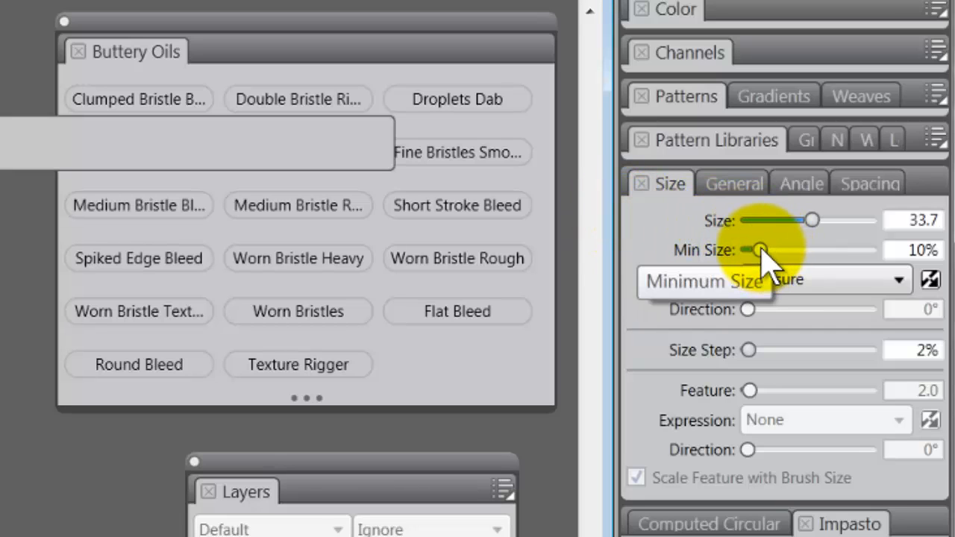
- Lower Min Size to 0%, switch the color to red and paint thin strokes near the canvas's upper left and right edges
{"action": "left_click_drag", "start_coordinate": [758, 250], "coordinate": [701, 252]}
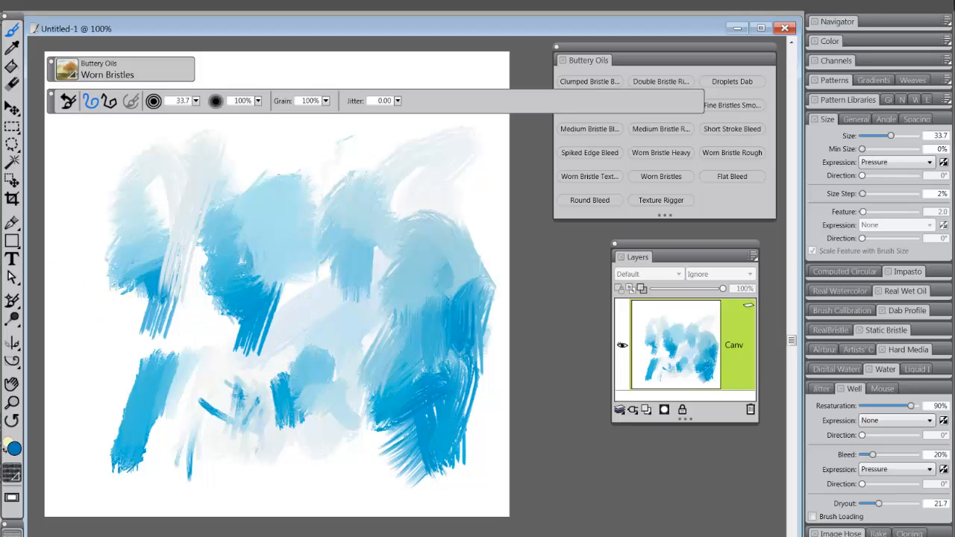
{"action": "left_click_drag", "start_coordinate": [82, 164], "coordinate": [126, 145]}
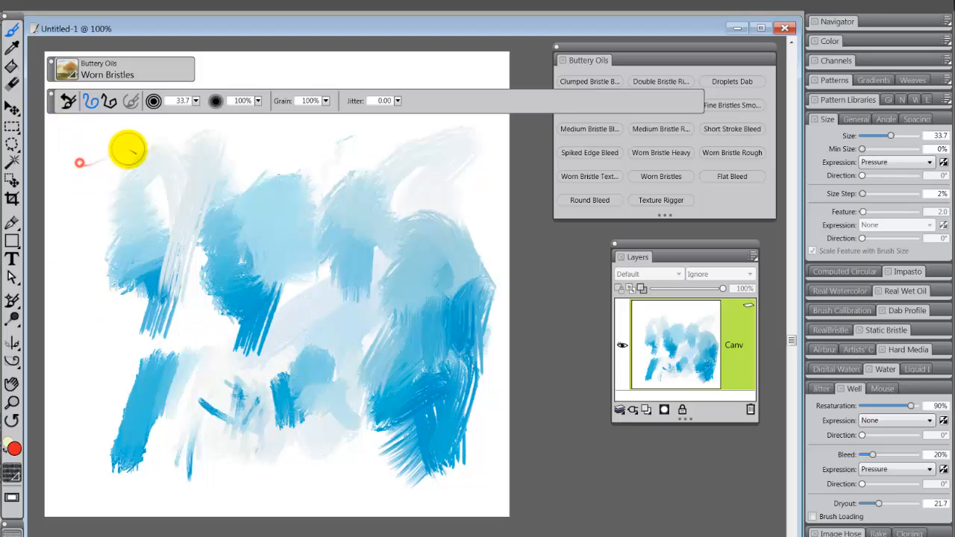
{"action": "mouse_move", "coordinate": [67, 198]}
{"action": "left_mouse_down"}
{"action": "mouse_move", "coordinate": [143, 181]}
{"action": "mouse_move", "coordinate": [132, 188]}
{"action": "left_mouse_up"}
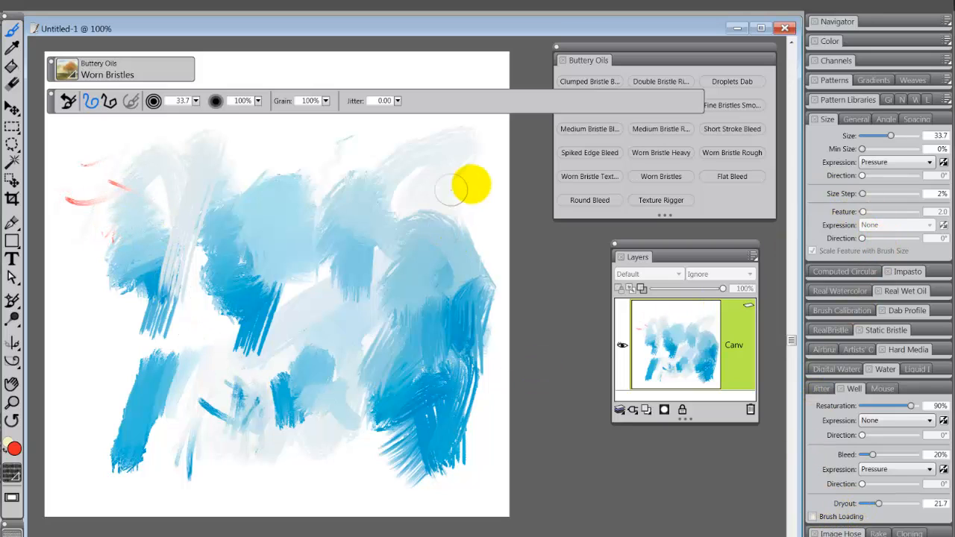
{"action": "left_click_drag", "start_coordinate": [474, 173], "coordinate": [474, 184]}
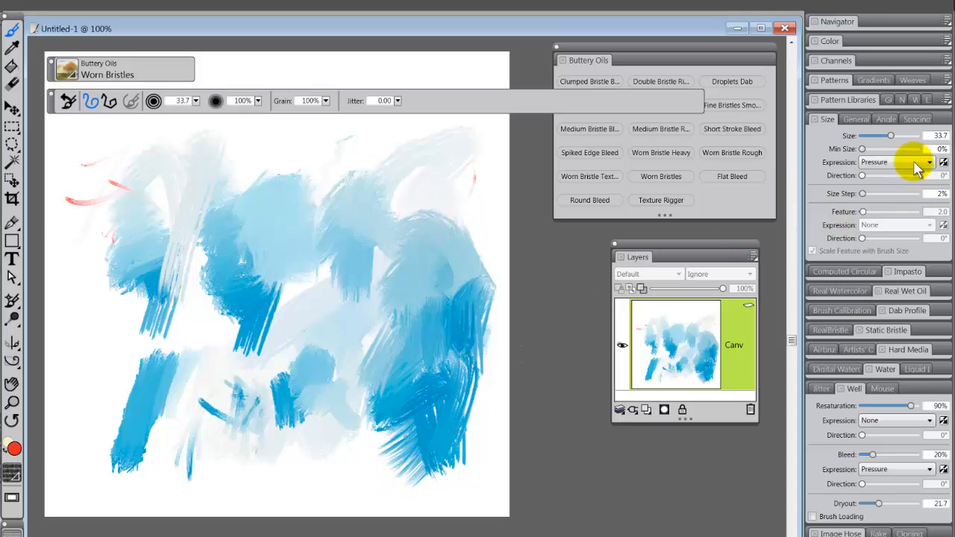
- Show the brush's General settings
{"action": "left_click", "coordinate": [855, 120]}
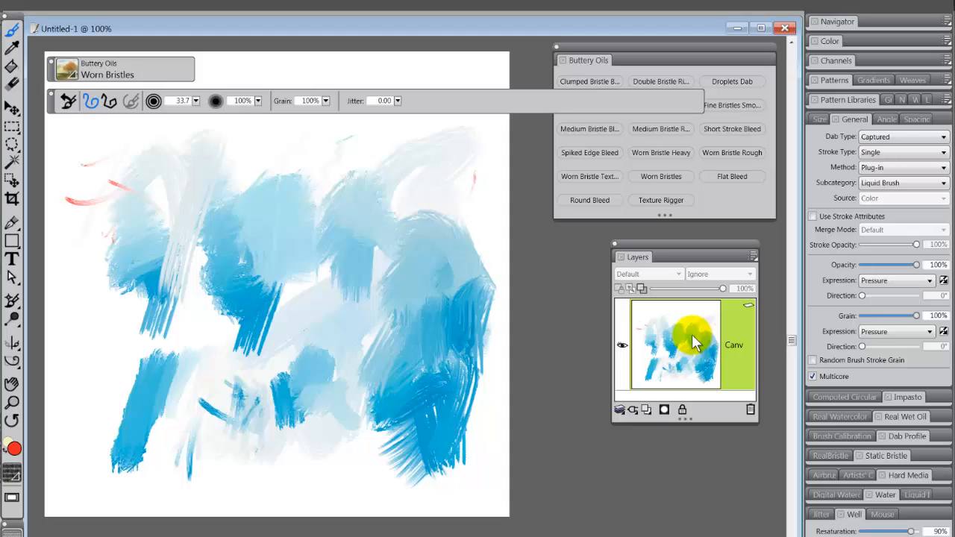
- Set the opacity Expression to None and paint thin red strokes over the upper center and middle of the canvas
{"action": "left_click", "coordinate": [924, 279]}
{"action": "left_click", "coordinate": [925, 279]}
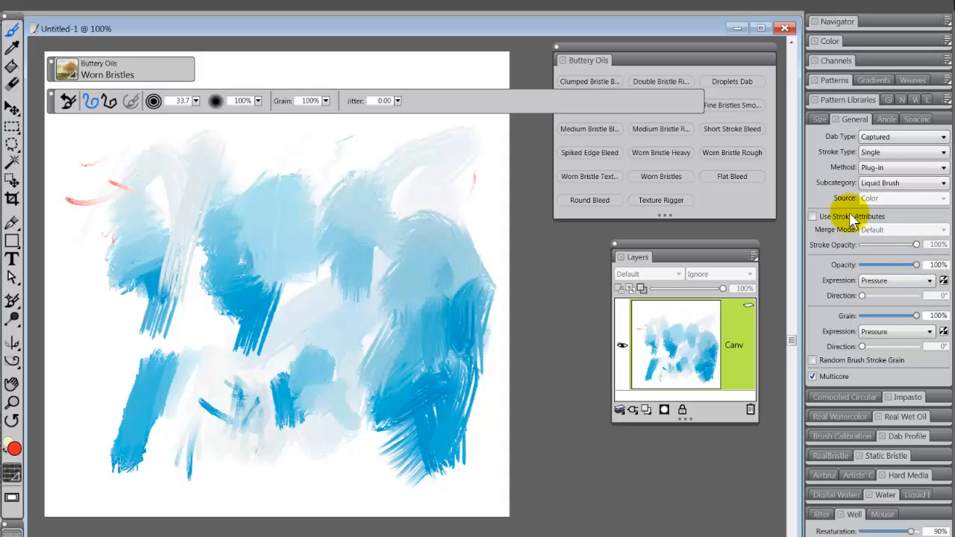
{"action": "left_click", "coordinate": [930, 282]}
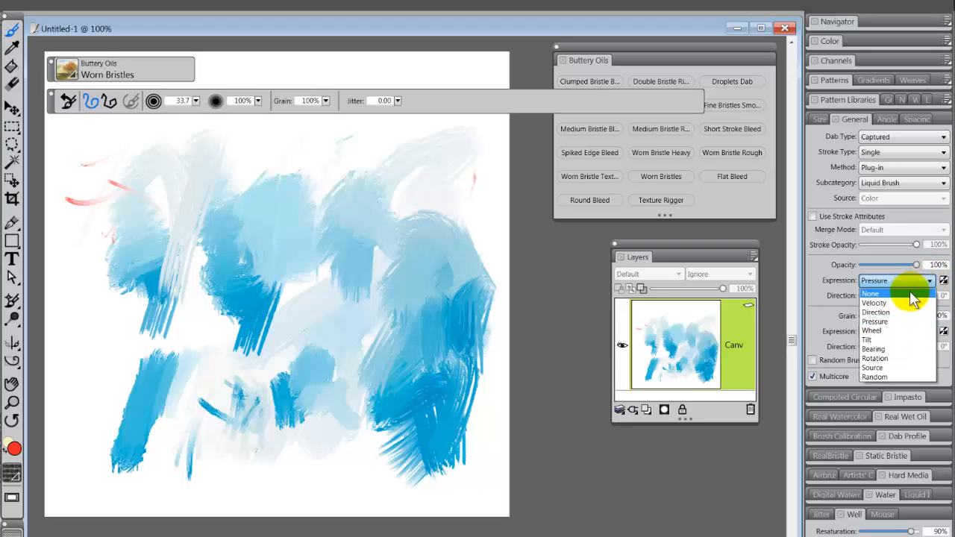
{"action": "left_click", "coordinate": [911, 293]}
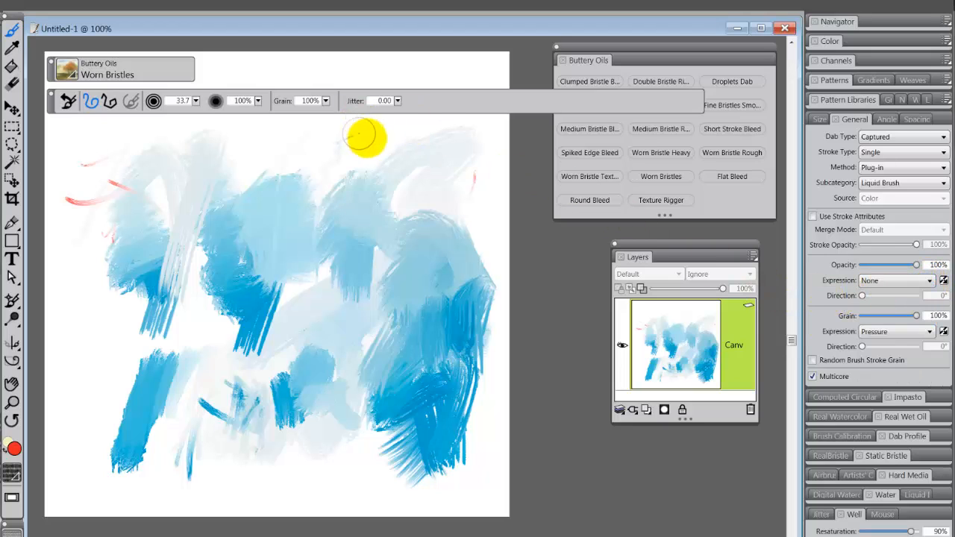
{"action": "mouse_move", "coordinate": [385, 127]}
{"action": "left_mouse_down"}
{"action": "mouse_move", "coordinate": [362, 143]}
{"action": "mouse_move", "coordinate": [334, 140]}
{"action": "mouse_move", "coordinate": [337, 212]}
{"action": "left_mouse_up"}
{"action": "left_click_drag", "start_coordinate": [313, 274], "coordinate": [302, 292]}
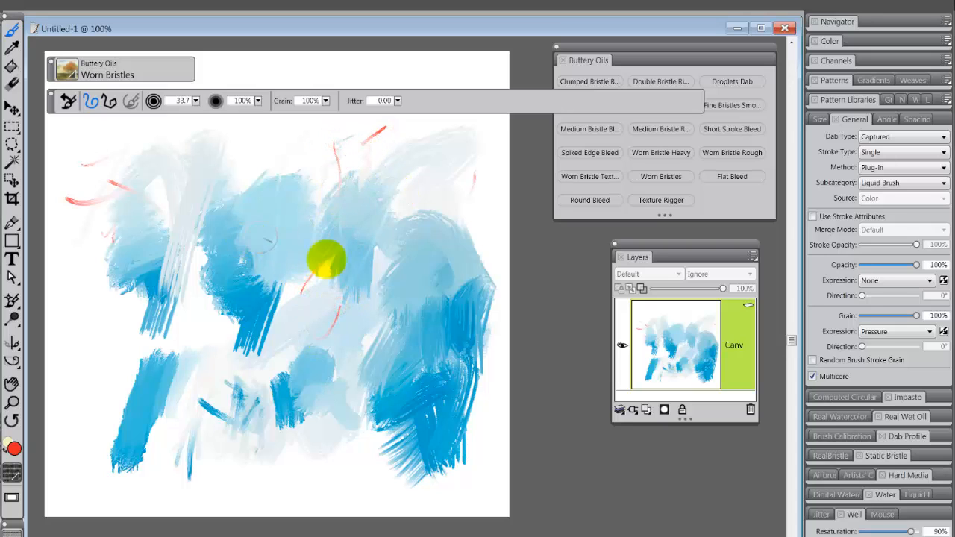
{"action": "left_click_drag", "start_coordinate": [270, 243], "coordinate": [307, 277]}
{"action": "left_click_drag", "start_coordinate": [256, 308], "coordinate": [309, 320]}
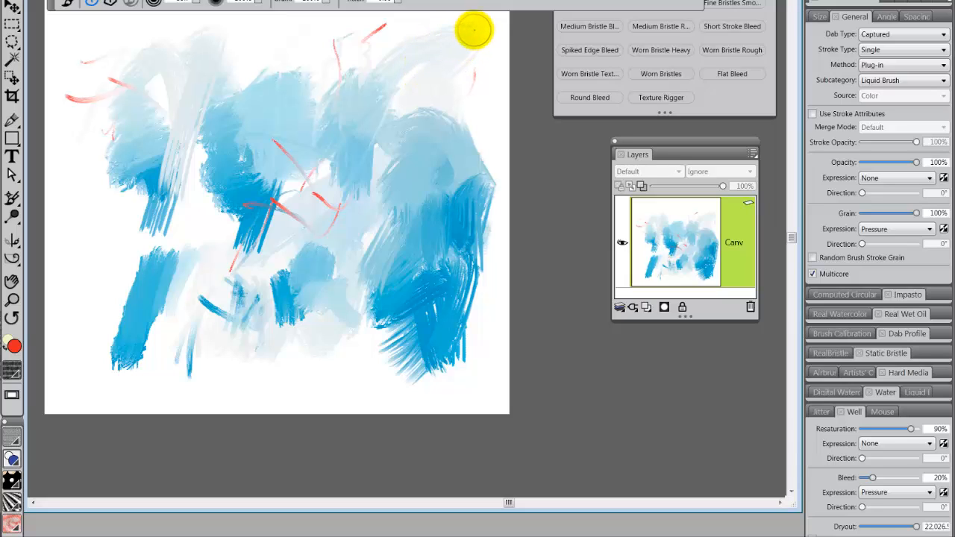
- Paint dense red strokes over the blue paint in the canvas's center and upper right with the Brush tool
{"action": "mouse_move", "coordinate": [475, 33]}
{"action": "left_mouse_down"}
{"action": "mouse_move", "coordinate": [426, 43]}
{"action": "mouse_move", "coordinate": [431, 104]}
{"action": "mouse_move", "coordinate": [366, 145]}
{"action": "mouse_move", "coordinate": [390, 167]}
{"action": "mouse_move", "coordinate": [417, 153]}
{"action": "mouse_move", "coordinate": [436, 158]}
{"action": "mouse_move", "coordinate": [348, 213]}
{"action": "mouse_move", "coordinate": [383, 220]}
{"action": "mouse_move", "coordinate": [424, 204]}
{"action": "mouse_move", "coordinate": [477, 126]}
{"action": "mouse_move", "coordinate": [449, 97]}
{"action": "mouse_move", "coordinate": [185, 192]}
{"action": "mouse_move", "coordinate": [266, 139]}
{"action": "mouse_move", "coordinate": [323, 196]}
{"action": "mouse_move", "coordinate": [292, 228]}
{"action": "mouse_move", "coordinate": [251, 206]}
{"action": "mouse_move", "coordinate": [216, 208]}
{"action": "mouse_move", "coordinate": [261, 228]}
{"action": "mouse_move", "coordinate": [254, 187]}
{"action": "mouse_move", "coordinate": [286, 189]}
{"action": "mouse_move", "coordinate": [394, 100]}
{"action": "mouse_move", "coordinate": [565, 112]}
{"action": "left_mouse_up"}
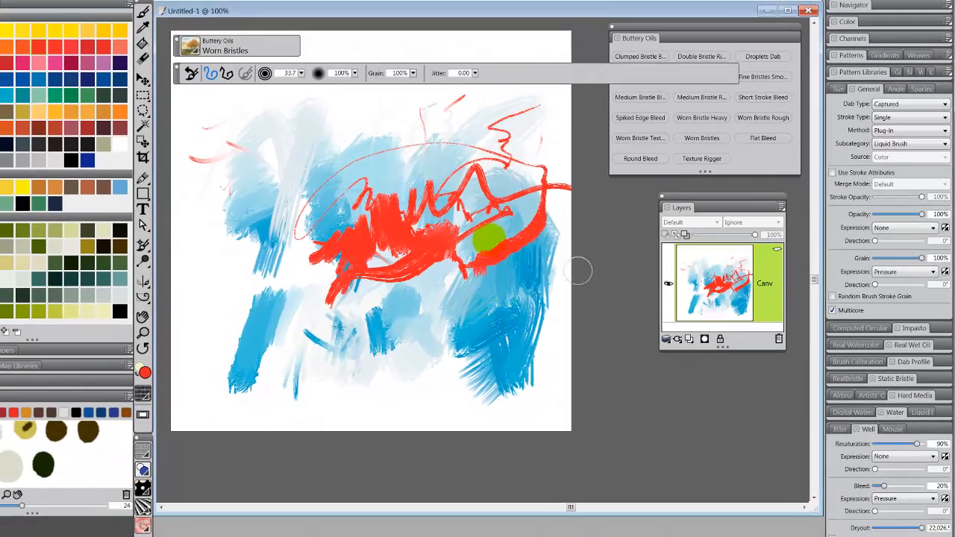
{"action": "left_click", "coordinate": [143, 11]}
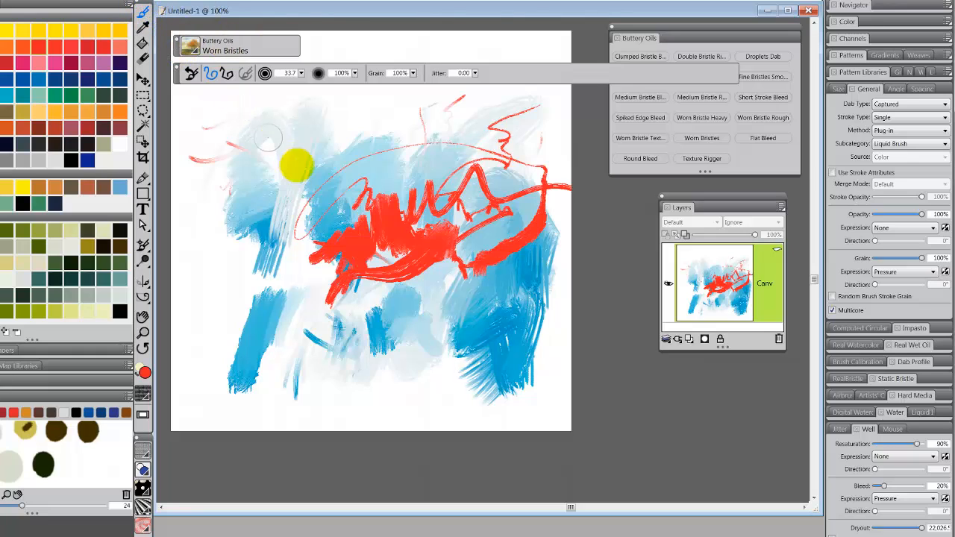
{"action": "mouse_move", "coordinate": [384, 232]}
{"action": "left_mouse_down"}
{"action": "mouse_move", "coordinate": [382, 171]}
{"action": "mouse_move", "coordinate": [394, 162]}
{"action": "mouse_move", "coordinate": [389, 214]}
{"action": "mouse_move", "coordinate": [403, 145]}
{"action": "mouse_move", "coordinate": [393, 134]}
{"action": "mouse_move", "coordinate": [398, 187]}
{"action": "left_mouse_up"}
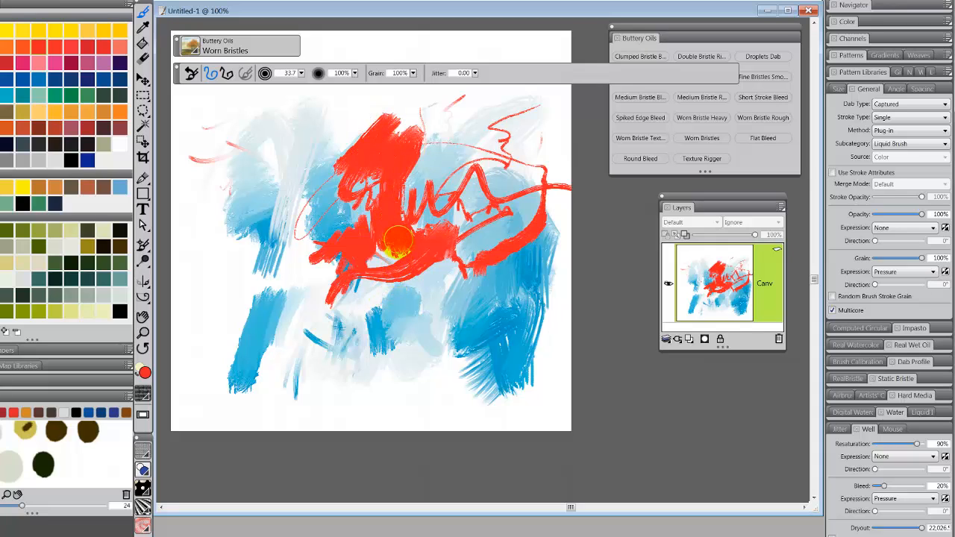
{"action": "left_click_drag", "start_coordinate": [398, 239], "coordinate": [400, 243]}
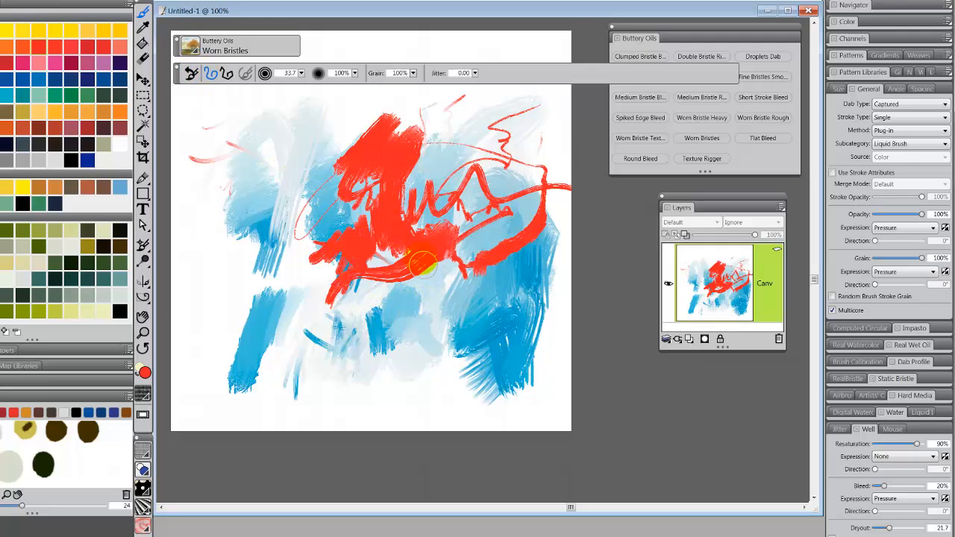
- Clear the whole canvas and paint soft light red strokes in its upper center
{"action": "key", "text": "ctrl+a"}
{"action": "key", "text": "Delete"}
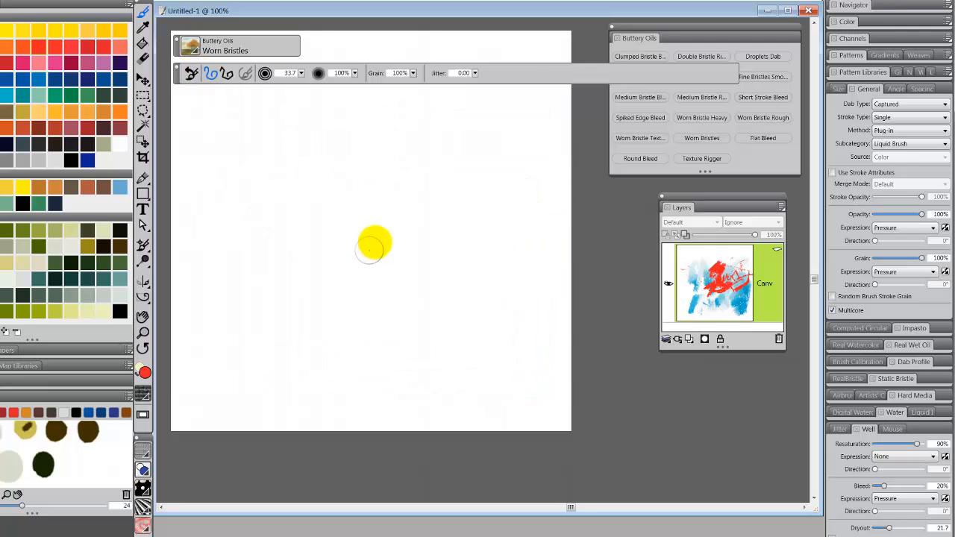
{"action": "mouse_move", "coordinate": [384, 195]}
{"action": "left_mouse_down"}
{"action": "mouse_move", "coordinate": [391, 171]}
{"action": "mouse_move", "coordinate": [330, 191]}
{"action": "mouse_move", "coordinate": [358, 156]}
{"action": "mouse_move", "coordinate": [390, 156]}
{"action": "mouse_move", "coordinate": [421, 184]}
{"action": "mouse_move", "coordinate": [390, 141]}
{"action": "mouse_move", "coordinate": [437, 162]}
{"action": "mouse_move", "coordinate": [443, 102]}
{"action": "mouse_move", "coordinate": [451, 220]}
{"action": "left_mouse_up"}
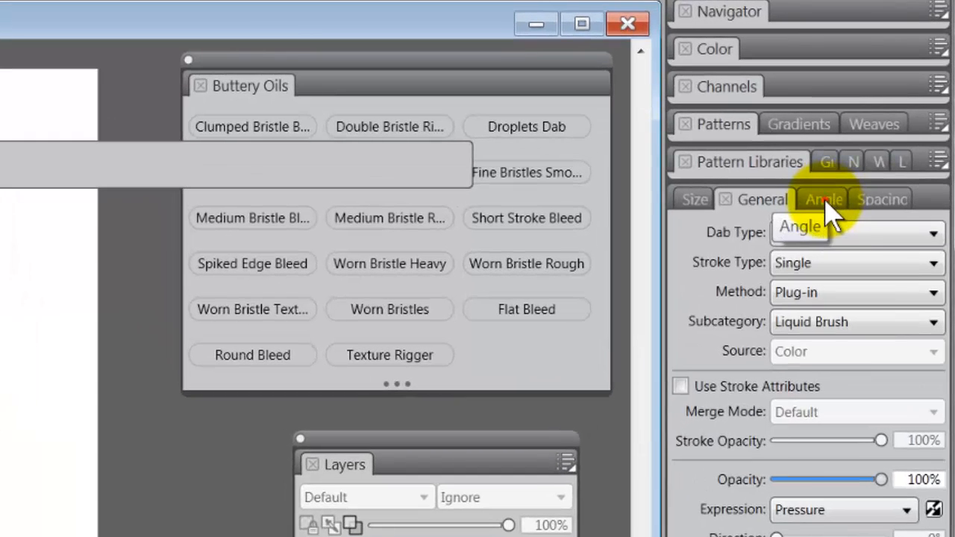
- Show the brush's Angle settings and paint light red strokes at the right of the canvas's center
{"action": "left_click", "coordinate": [825, 201]}
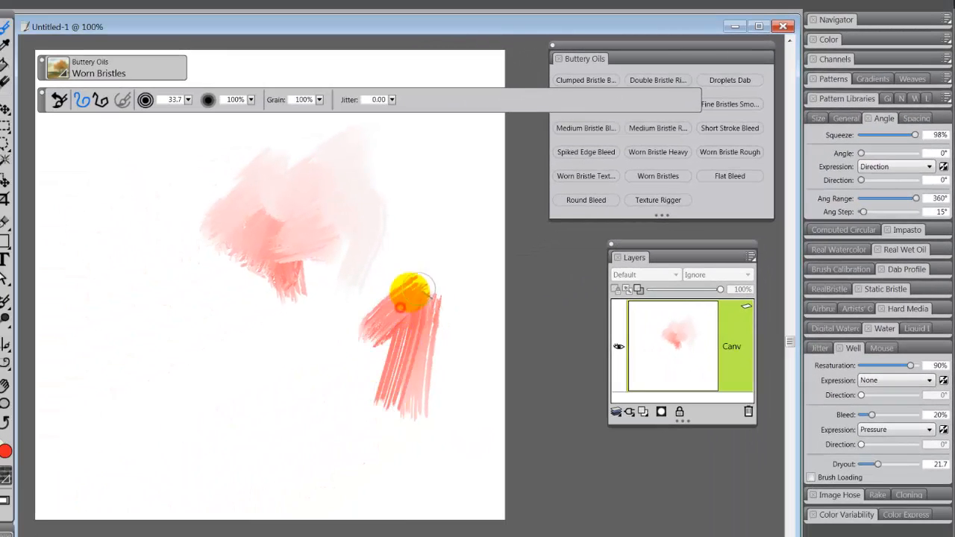
{"action": "mouse_move", "coordinate": [409, 291]}
{"action": "left_mouse_down"}
{"action": "mouse_move", "coordinate": [438, 282]}
{"action": "mouse_move", "coordinate": [444, 306]}
{"action": "mouse_move", "coordinate": [355, 375]}
{"action": "mouse_move", "coordinate": [412, 414]}
{"action": "left_mouse_up"}
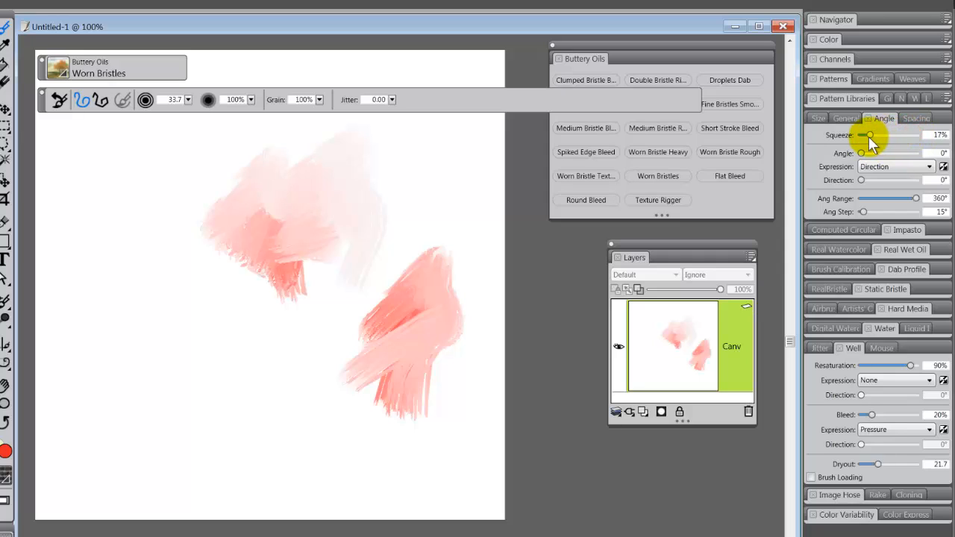
- Set the brush's Squeeze to 11% and paint scratchy crossing strokes just below the upper pink patch
{"action": "left_click_drag", "start_coordinate": [866, 135], "coordinate": [864, 136]}
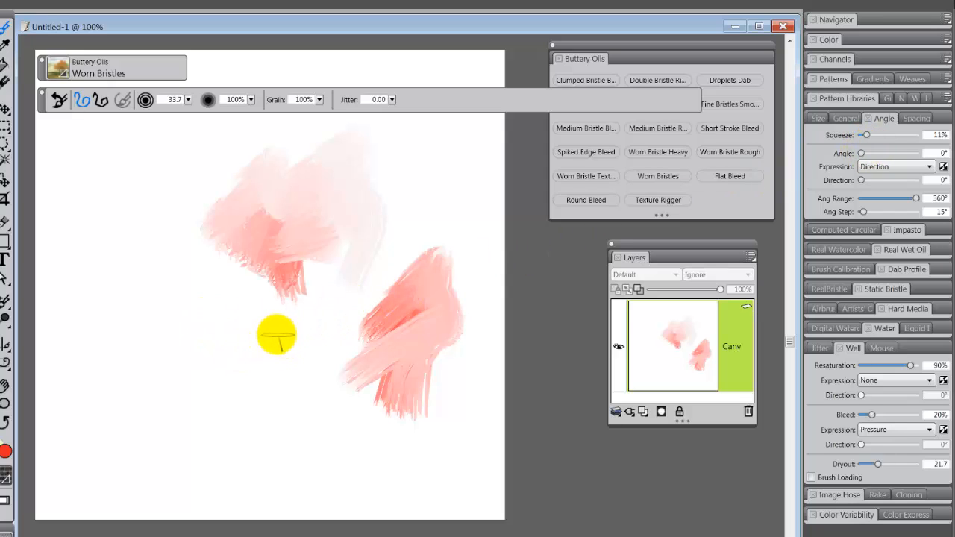
{"action": "mouse_move", "coordinate": [278, 337]}
{"action": "left_mouse_down"}
{"action": "mouse_move", "coordinate": [263, 411]}
{"action": "mouse_move", "coordinate": [260, 338]}
{"action": "mouse_move", "coordinate": [296, 335]}
{"action": "mouse_move", "coordinate": [303, 359]}
{"action": "mouse_move", "coordinate": [254, 347]}
{"action": "mouse_move", "coordinate": [285, 329]}
{"action": "mouse_move", "coordinate": [272, 370]}
{"action": "mouse_move", "coordinate": [311, 315]}
{"action": "mouse_move", "coordinate": [306, 333]}
{"action": "mouse_move", "coordinate": [279, 324]}
{"action": "mouse_move", "coordinate": [324, 339]}
{"action": "mouse_move", "coordinate": [325, 358]}
{"action": "mouse_move", "coordinate": [332, 309]}
{"action": "mouse_move", "coordinate": [345, 308]}
{"action": "mouse_move", "coordinate": [353, 324]}
{"action": "mouse_move", "coordinate": [318, 314]}
{"action": "mouse_move", "coordinate": [292, 326]}
{"action": "mouse_move", "coordinate": [303, 305]}
{"action": "mouse_move", "coordinate": [265, 324]}
{"action": "mouse_move", "coordinate": [257, 396]}
{"action": "mouse_move", "coordinate": [243, 303]}
{"action": "mouse_move", "coordinate": [252, 393]}
{"action": "mouse_move", "coordinate": [246, 302]}
{"action": "mouse_move", "coordinate": [255, 379]}
{"action": "mouse_move", "coordinate": [280, 328]}
{"action": "left_mouse_up"}
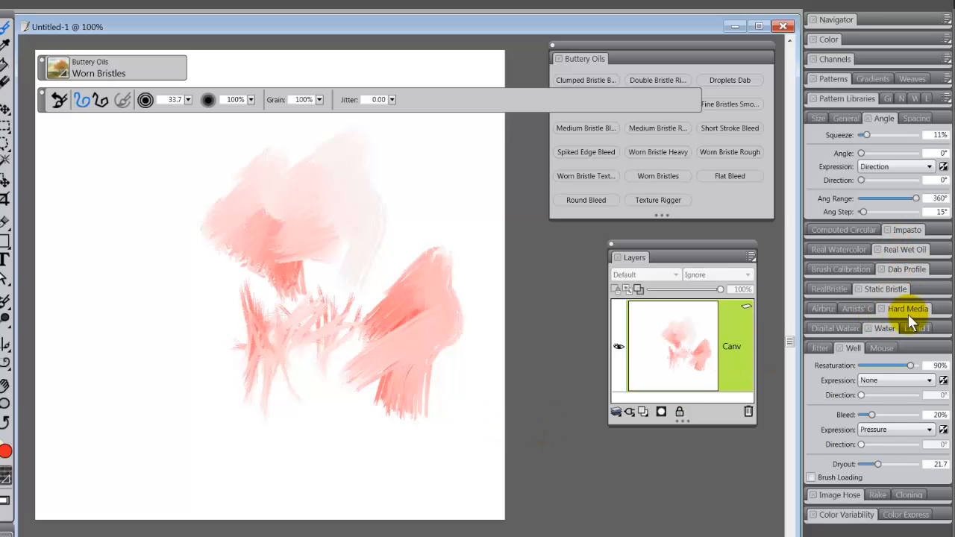
- Show the brush's Dab Profile, raise Squeeze to 97% and paint broad red strokes along the canvas's right side
{"action": "left_click", "coordinate": [904, 269]}
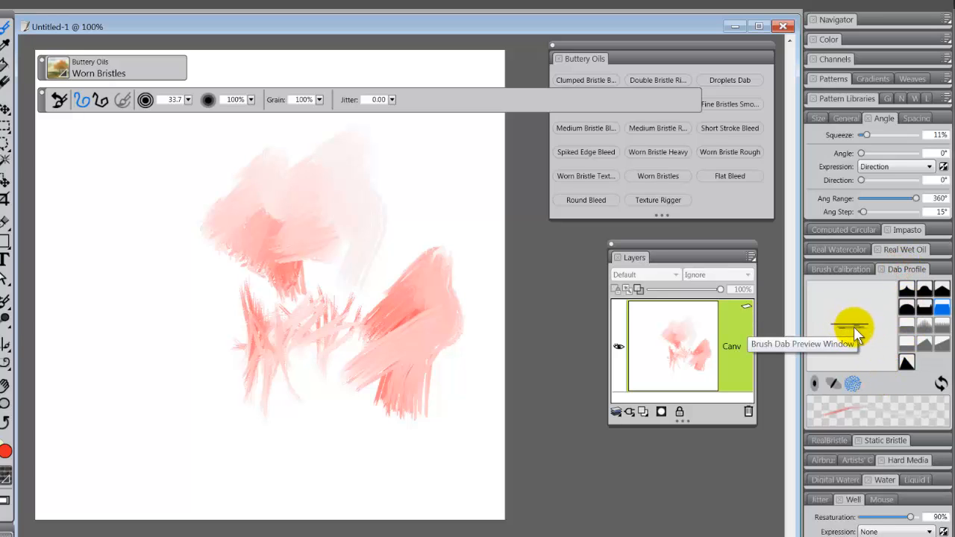
{"action": "left_click_drag", "start_coordinate": [866, 134], "coordinate": [912, 136]}
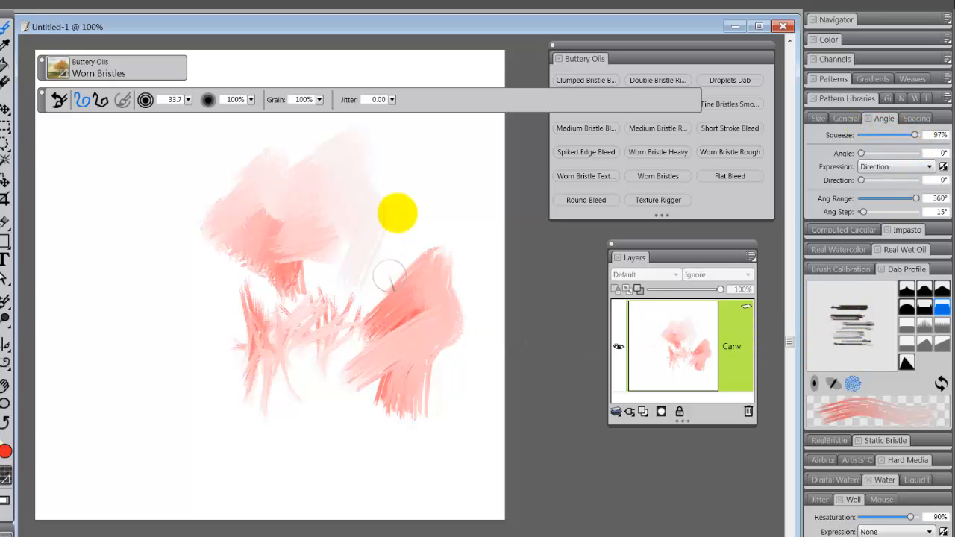
{"action": "mouse_move", "coordinate": [395, 213]}
{"action": "left_mouse_down"}
{"action": "mouse_move", "coordinate": [399, 256]}
{"action": "mouse_move", "coordinate": [437, 175]}
{"action": "mouse_move", "coordinate": [401, 209]}
{"action": "mouse_move", "coordinate": [405, 192]}
{"action": "mouse_move", "coordinate": [435, 190]}
{"action": "left_mouse_up"}
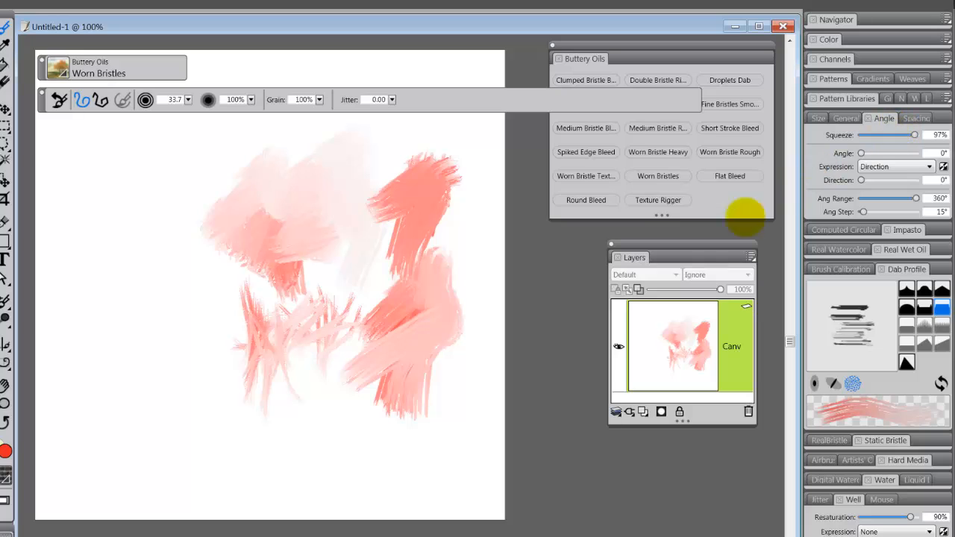
{"action": "mouse_move", "coordinate": [458, 380]}
{"action": "left_mouse_down"}
{"action": "mouse_move", "coordinate": [471, 422]}
{"action": "mouse_move", "coordinate": [459, 381]}
{"action": "mouse_move", "coordinate": [445, 419]}
{"action": "mouse_move", "coordinate": [438, 414]}
{"action": "mouse_move", "coordinate": [467, 365]}
{"action": "mouse_move", "coordinate": [457, 456]}
{"action": "mouse_move", "coordinate": [483, 448]}
{"action": "left_mouse_up"}
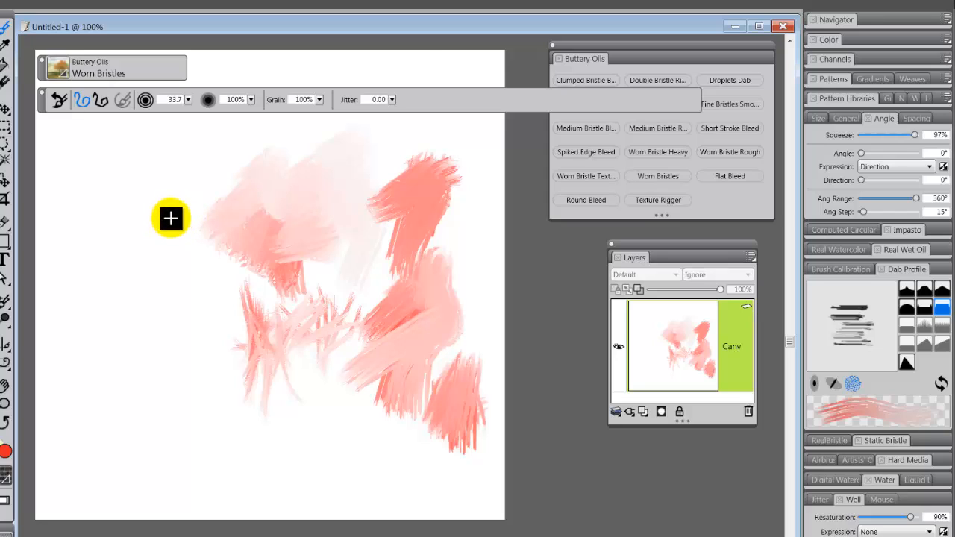
- Adjust the brush interactively on the canvas to size 65.1 and opacity 93%
{"action": "left_click_drag", "start_coordinate": [170, 218], "coordinate": [174, 246]}
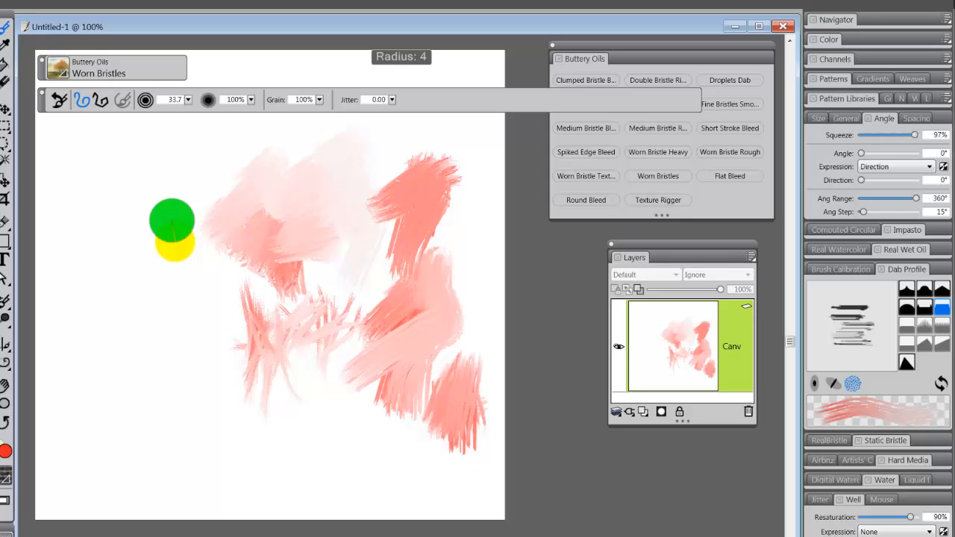
{"action": "mouse_move", "coordinate": [175, 246]}
{"action": "left_mouse_down"}
{"action": "mouse_move", "coordinate": [174, 230]}
{"action": "mouse_move", "coordinate": [174, 265]}
{"action": "left_mouse_up"}
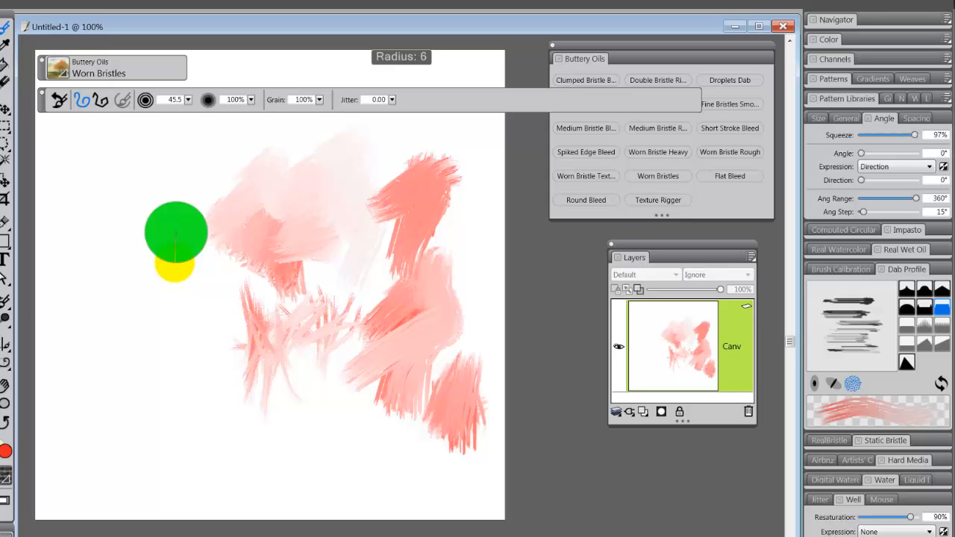
{"action": "left_click_drag", "start_coordinate": [176, 261], "coordinate": [175, 261]}
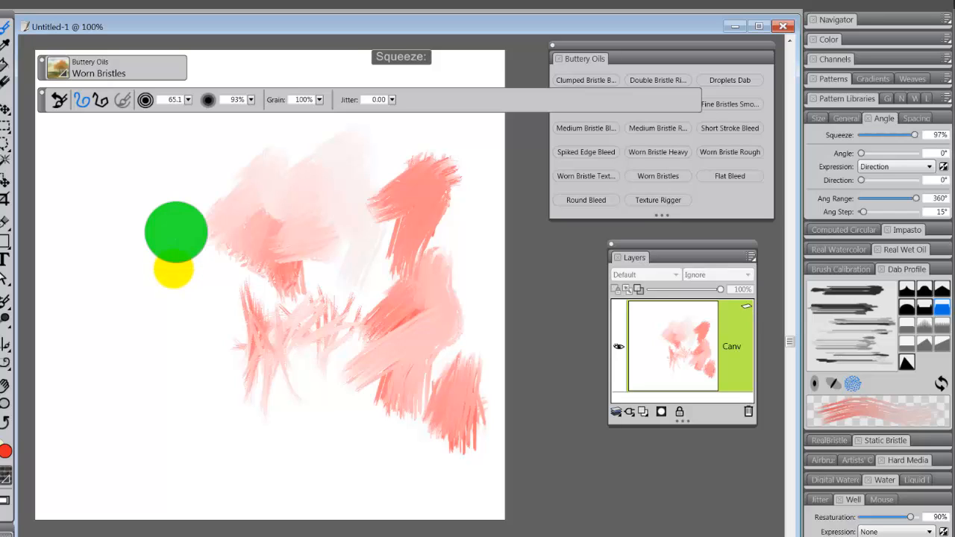
- Squeeze the brush interactively to 12% and paint strokes over the pink patch in the upper center
{"action": "mouse_move", "coordinate": [175, 231]}
{"action": "left_mouse_down"}
{"action": "mouse_move", "coordinate": [170, 286]}
{"action": "mouse_move", "coordinate": [184, 340]}
{"action": "left_mouse_up"}
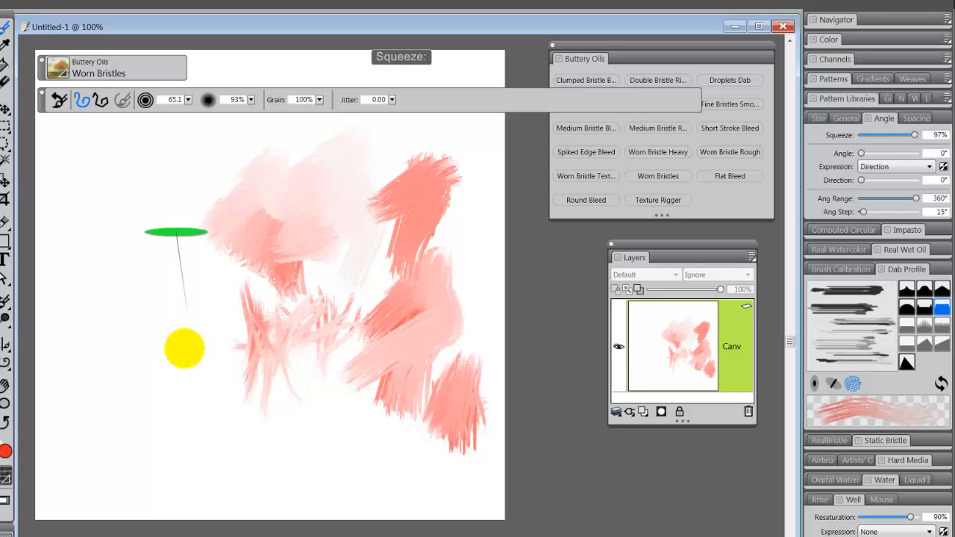
{"action": "left_click_drag", "start_coordinate": [184, 348], "coordinate": [182, 342]}
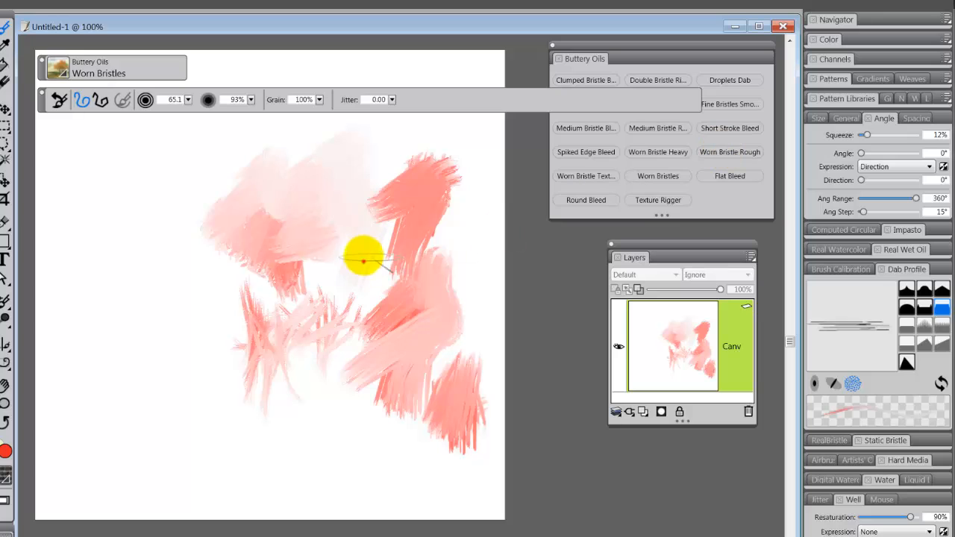
{"action": "mouse_move", "coordinate": [356, 238]}
{"action": "left_mouse_down"}
{"action": "mouse_move", "coordinate": [315, 240]}
{"action": "mouse_move", "coordinate": [313, 290]}
{"action": "mouse_move", "coordinate": [283, 251]}
{"action": "mouse_move", "coordinate": [243, 314]}
{"action": "mouse_move", "coordinate": [215, 211]}
{"action": "left_mouse_up"}
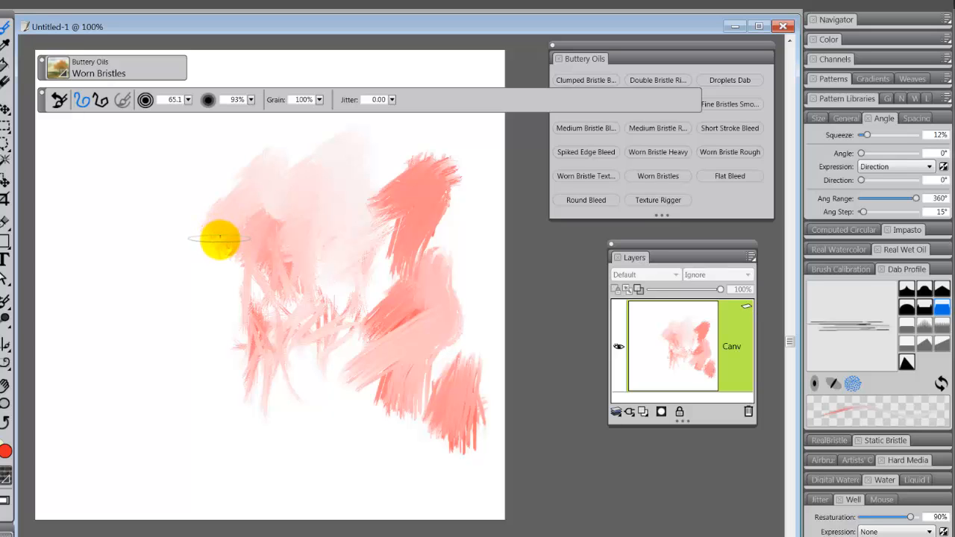
- Shrink the brush interactively to size 4.5 and set its Squeeze to 98%
{"action": "left_click_drag", "start_coordinate": [190, 174], "coordinate": [191, 171]}
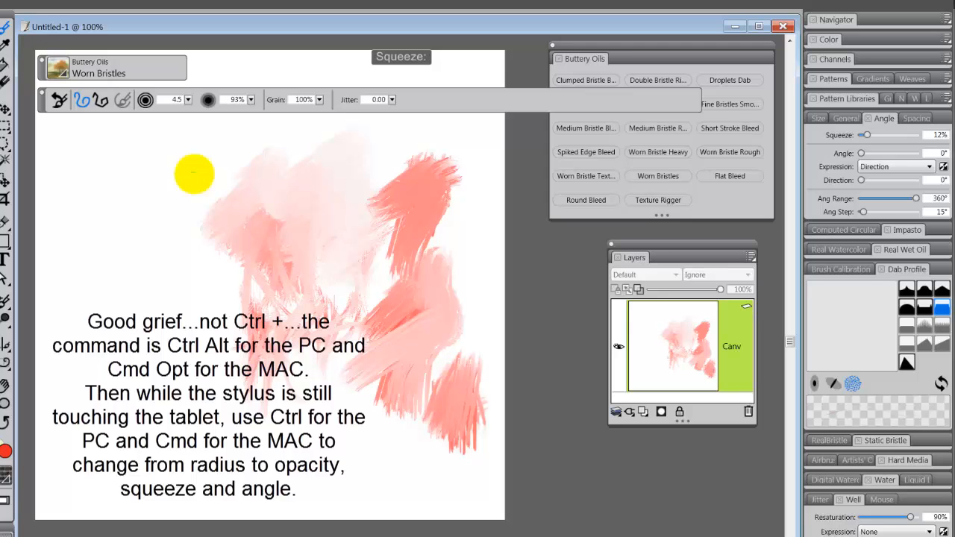
{"action": "mouse_move", "coordinate": [194, 222]}
{"action": "left_mouse_down"}
{"action": "mouse_move", "coordinate": [196, 284]}
{"action": "mouse_move", "coordinate": [192, 140]}
{"action": "left_mouse_up"}
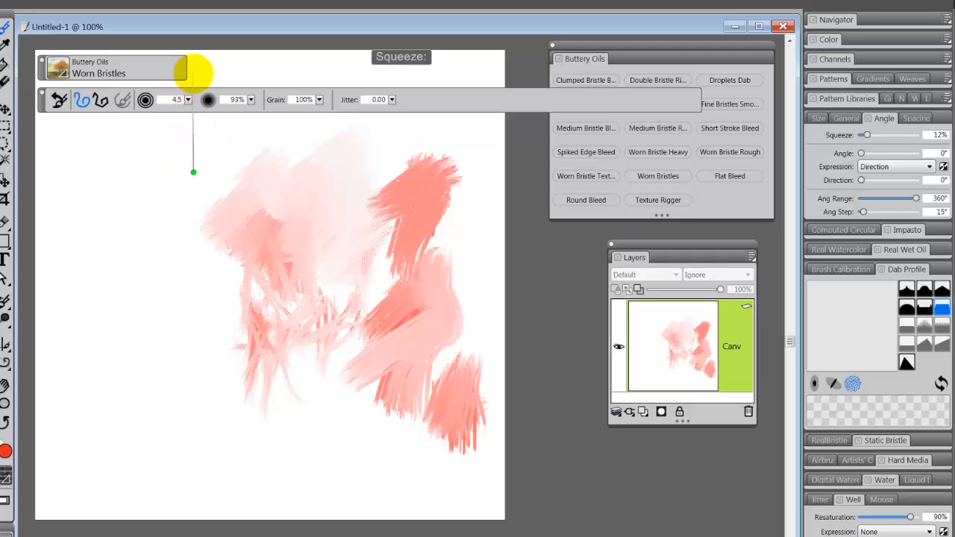
{"action": "left_click_drag", "start_coordinate": [193, 72], "coordinate": [192, 90]}
{"action": "left_click_drag", "start_coordinate": [865, 135], "coordinate": [915, 136]}
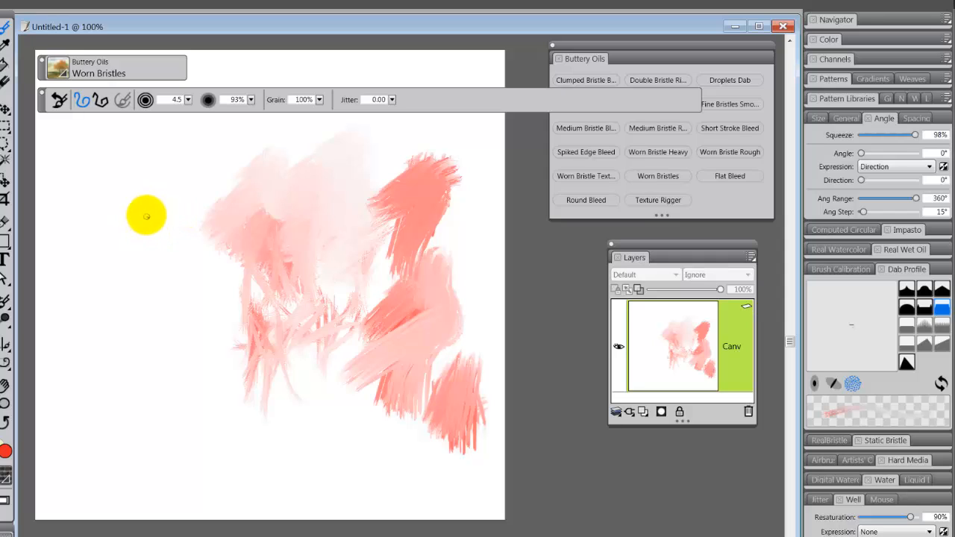
- Enlarge the brush to size 51.0 and paint broad red strokes from the upper left, blending across the canvas
{"action": "mouse_move", "coordinate": [150, 205]}
{"action": "left_mouse_down"}
{"action": "mouse_move", "coordinate": [165, 238]}
{"action": "mouse_move", "coordinate": [166, 201]}
{"action": "mouse_move", "coordinate": [145, 294]}
{"action": "mouse_move", "coordinate": [132, 231]}
{"action": "mouse_move", "coordinate": [162, 200]}
{"action": "mouse_move", "coordinate": [258, 393]}
{"action": "left_mouse_up"}
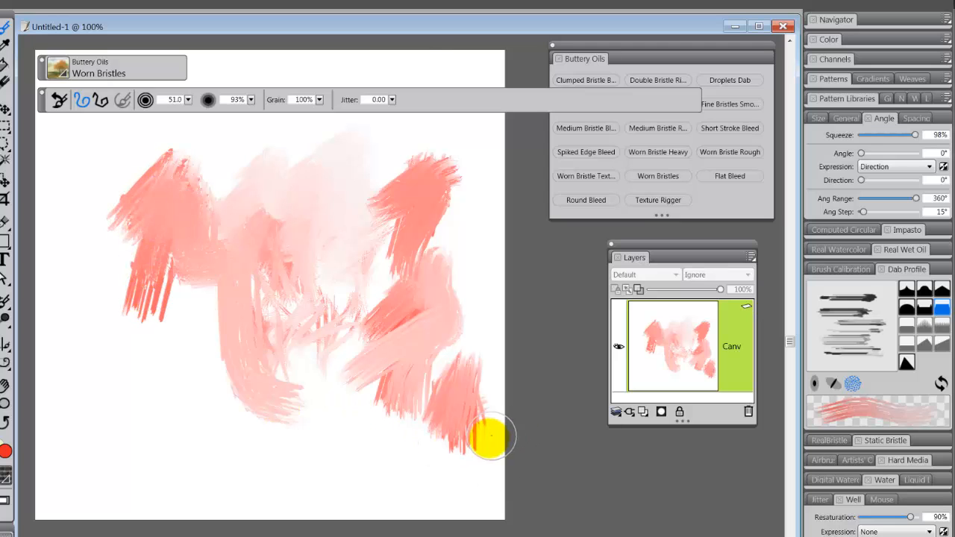
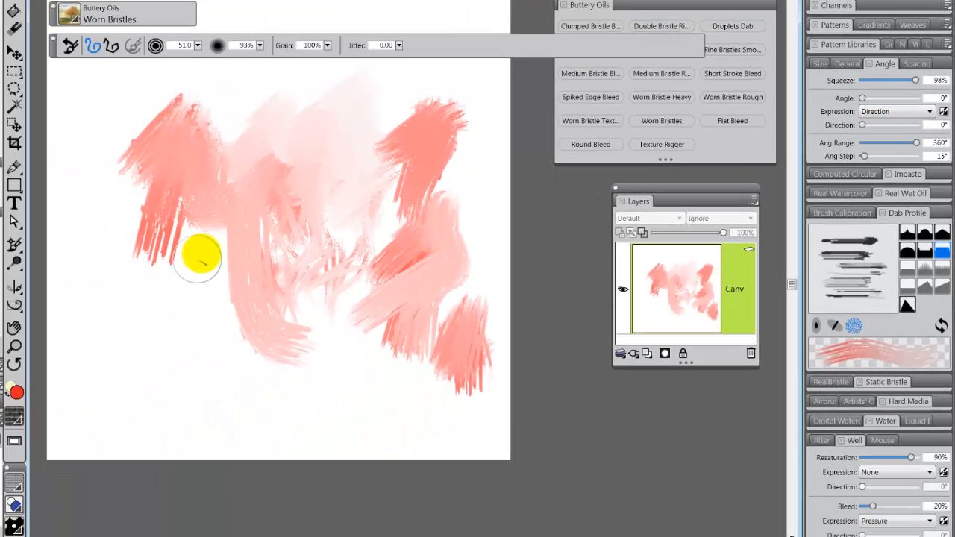
{"action": "mouse_move", "coordinate": [208, 248]}
{"action": "left_mouse_down"}
{"action": "mouse_move", "coordinate": [154, 319]}
{"action": "mouse_move", "coordinate": [187, 345]}
{"action": "mouse_move", "coordinate": [305, 387]}
{"action": "mouse_move", "coordinate": [372, 366]}
{"action": "mouse_move", "coordinate": [391, 306]}
{"action": "mouse_move", "coordinate": [393, 322]}
{"action": "mouse_move", "coordinate": [377, 265]}
{"action": "mouse_move", "coordinate": [322, 265]}
{"action": "mouse_move", "coordinate": [248, 352]}
{"action": "mouse_move", "coordinate": [137, 414]}
{"action": "mouse_move", "coordinate": [170, 372]}
{"action": "mouse_move", "coordinate": [170, 387]}
{"action": "mouse_move", "coordinate": [203, 272]}
{"action": "mouse_move", "coordinate": [218, 321]}
{"action": "mouse_move", "coordinate": [242, 268]}
{"action": "mouse_move", "coordinate": [283, 228]}
{"action": "mouse_move", "coordinate": [413, 141]}
{"action": "mouse_move", "coordinate": [315, 190]}
{"action": "mouse_move", "coordinate": [351, 134]}
{"action": "mouse_move", "coordinate": [394, 269]}
{"action": "mouse_move", "coordinate": [451, 382]}
{"action": "left_mouse_up"}
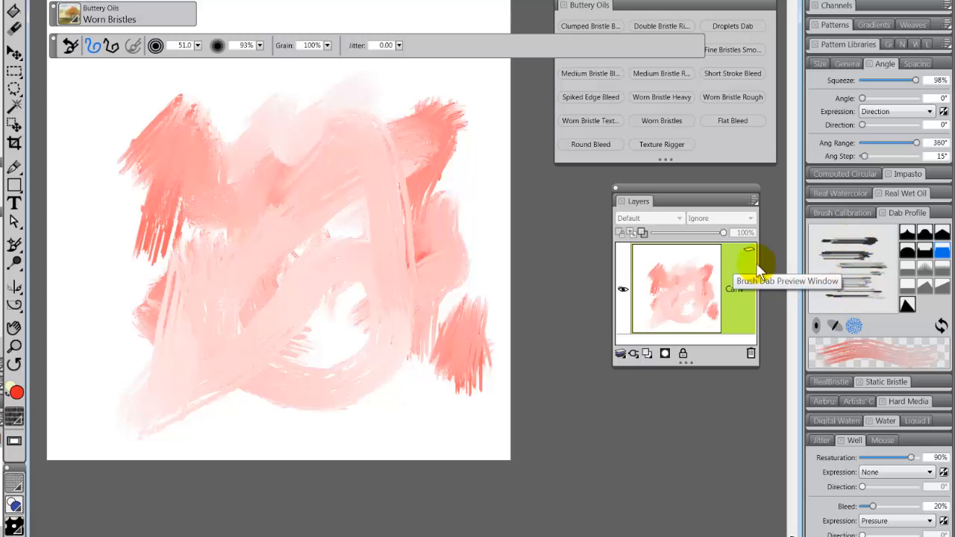
{"action": "mouse_move", "coordinate": [437, 154]}
{"action": "left_mouse_down"}
{"action": "mouse_move", "coordinate": [457, 261]}
{"action": "mouse_move", "coordinate": [464, 168]}
{"action": "mouse_move", "coordinate": [460, 248]}
{"action": "mouse_move", "coordinate": [439, 299]}
{"action": "mouse_move", "coordinate": [411, 271]}
{"action": "left_mouse_up"}
- Clear the canvas and paint red strokes in its upper center with the brush Angle set to 45°
{"action": "key", "text": "Delete"}
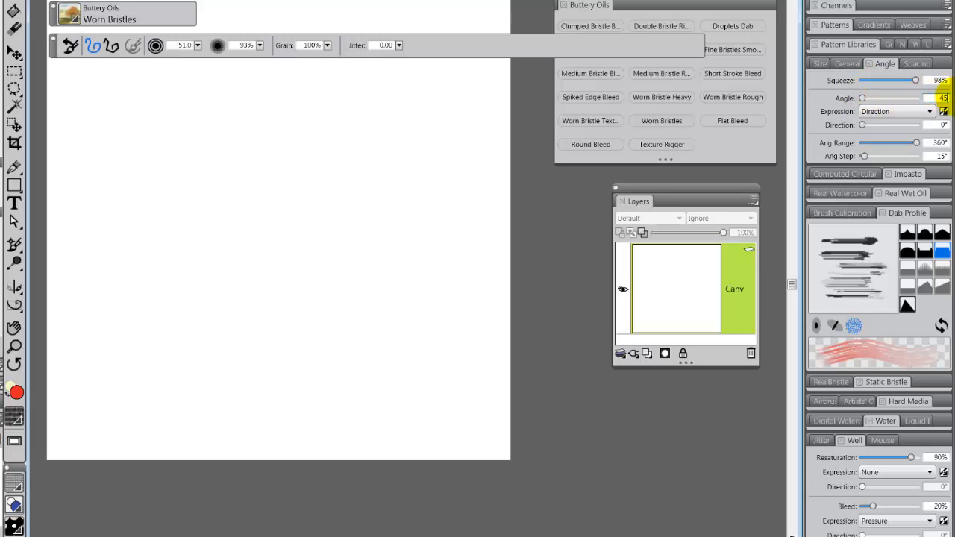
{"action": "key", "text": "Return"}
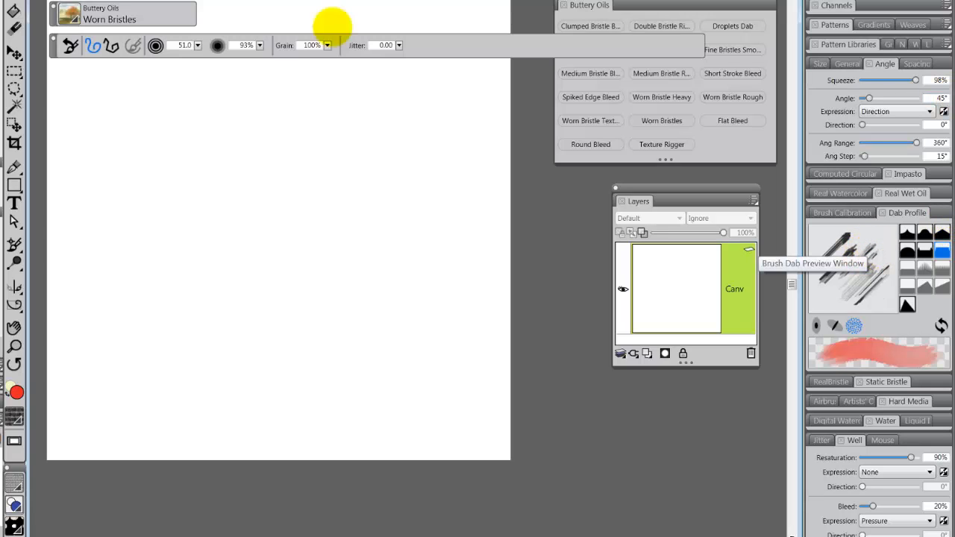
{"action": "mouse_move", "coordinate": [389, 109]}
{"action": "left_mouse_down"}
{"action": "mouse_move", "coordinate": [226, 273]}
{"action": "mouse_move", "coordinate": [285, 164]}
{"action": "mouse_move", "coordinate": [298, 174]}
{"action": "mouse_move", "coordinate": [262, 119]}
{"action": "mouse_move", "coordinate": [352, 142]}
{"action": "mouse_move", "coordinate": [377, 228]}
{"action": "mouse_move", "coordinate": [311, 217]}
{"action": "mouse_move", "coordinate": [362, 192]}
{"action": "mouse_move", "coordinate": [319, 198]}
{"action": "mouse_move", "coordinate": [396, 202]}
{"action": "mouse_move", "coordinate": [406, 239]}
{"action": "left_mouse_up"}
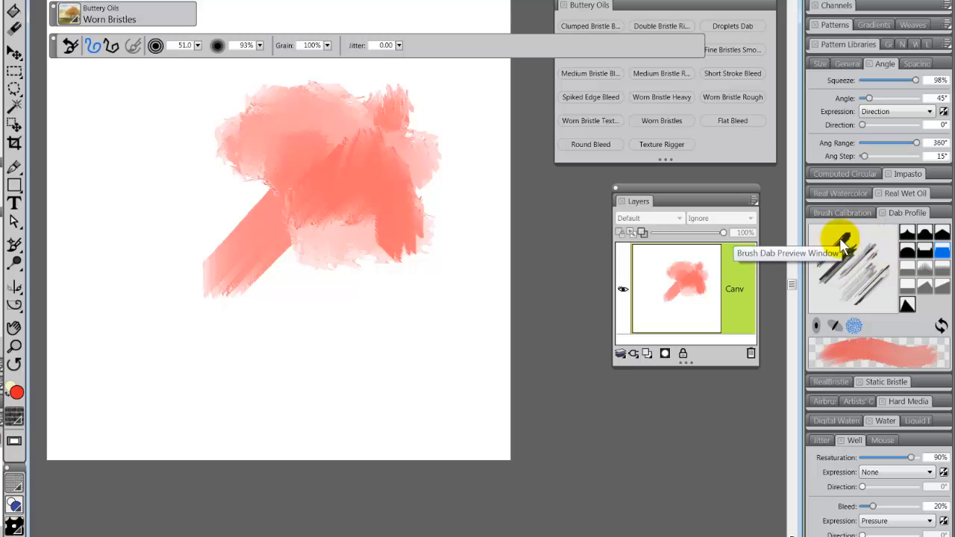
- Set the Angle Expression to Random and paint red strokes across the lower-right part of the canvas
{"action": "left_click", "coordinate": [930, 112]}
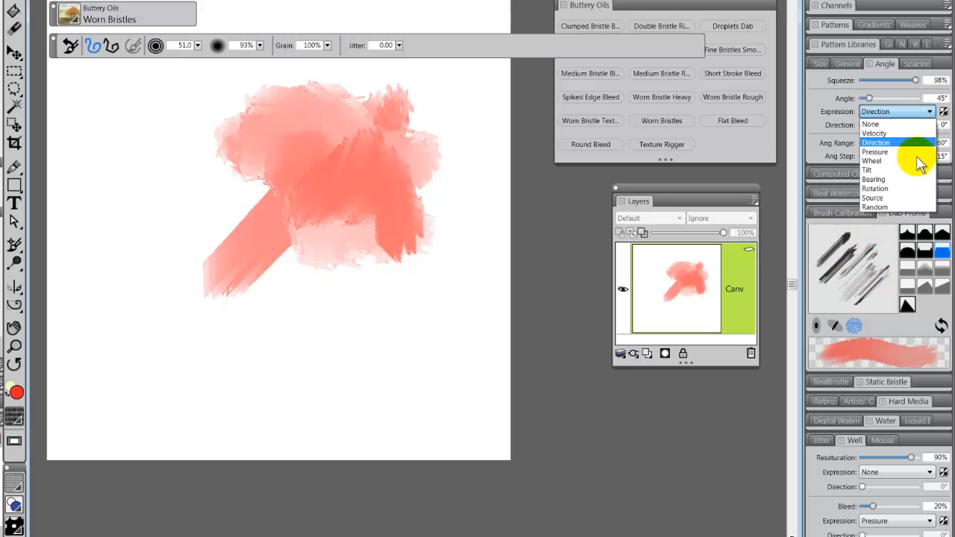
{"action": "left_click", "coordinate": [904, 207]}
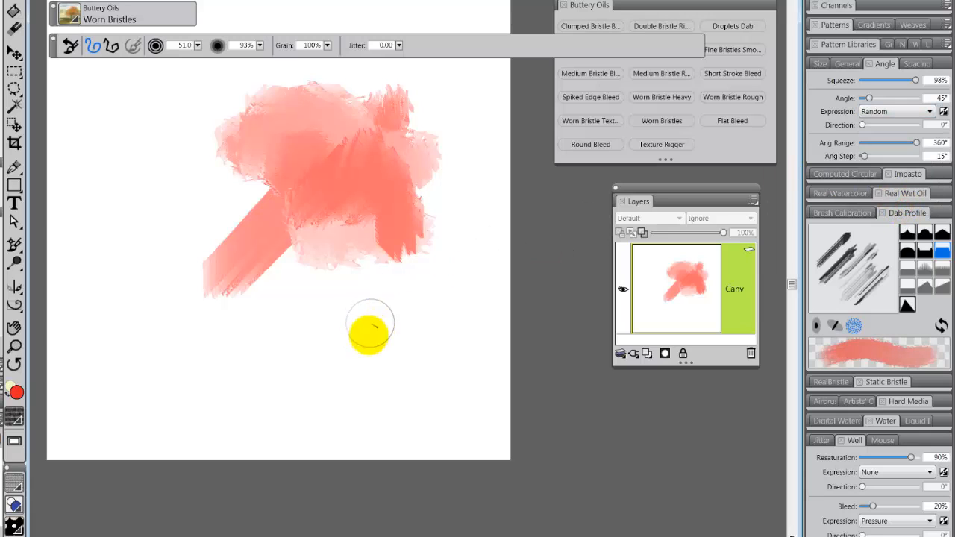
{"action": "mouse_move", "coordinate": [367, 329]}
{"action": "left_mouse_down"}
{"action": "mouse_move", "coordinate": [362, 348]}
{"action": "mouse_move", "coordinate": [339, 317]}
{"action": "mouse_move", "coordinate": [365, 284]}
{"action": "mouse_move", "coordinate": [424, 301]}
{"action": "mouse_move", "coordinate": [413, 350]}
{"action": "mouse_move", "coordinate": [437, 217]}
{"action": "mouse_move", "coordinate": [465, 330]}
{"action": "mouse_move", "coordinate": [436, 381]}
{"action": "mouse_move", "coordinate": [366, 294]}
{"action": "mouse_move", "coordinate": [358, 234]}
{"action": "mouse_move", "coordinate": [422, 403]}
{"action": "left_mouse_up"}
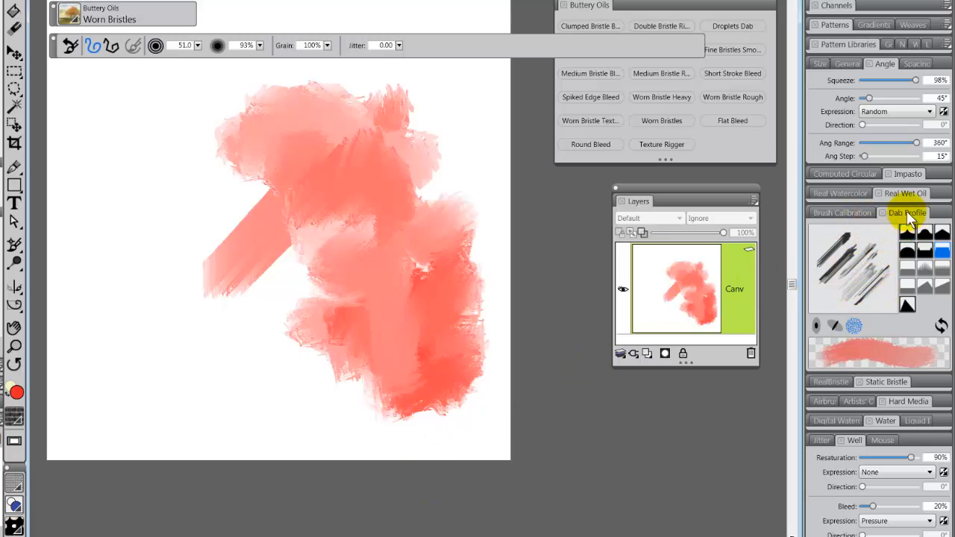
- Set the Angle Expression to Direction with Angle at 0°, and paint a round patch beside the diagonal stroke
{"action": "left_click", "coordinate": [929, 111]}
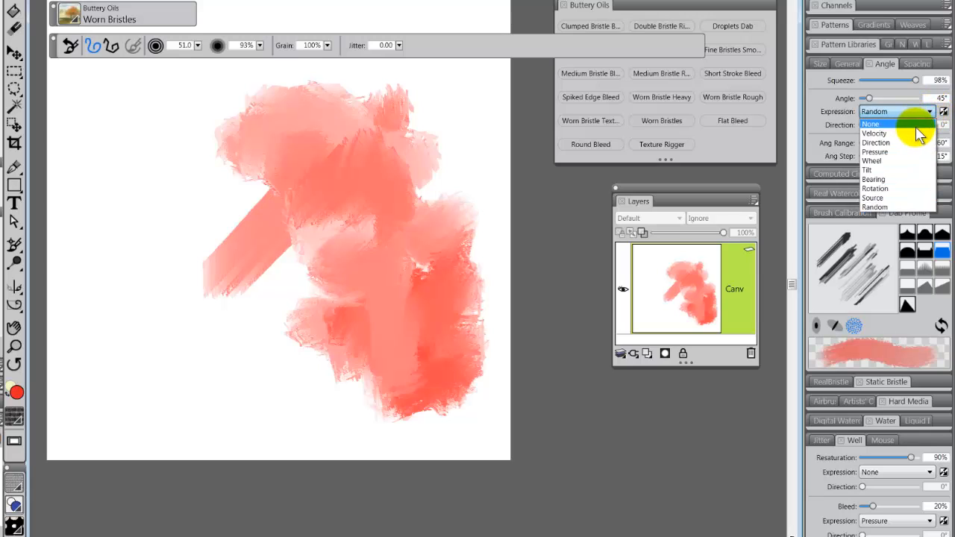
{"action": "left_click", "coordinate": [918, 146]}
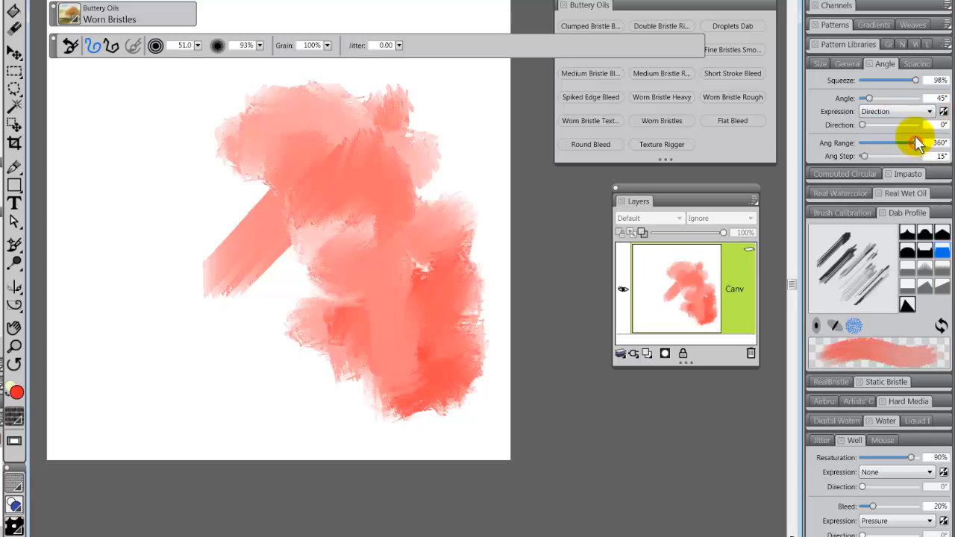
{"action": "left_click", "coordinate": [863, 98]}
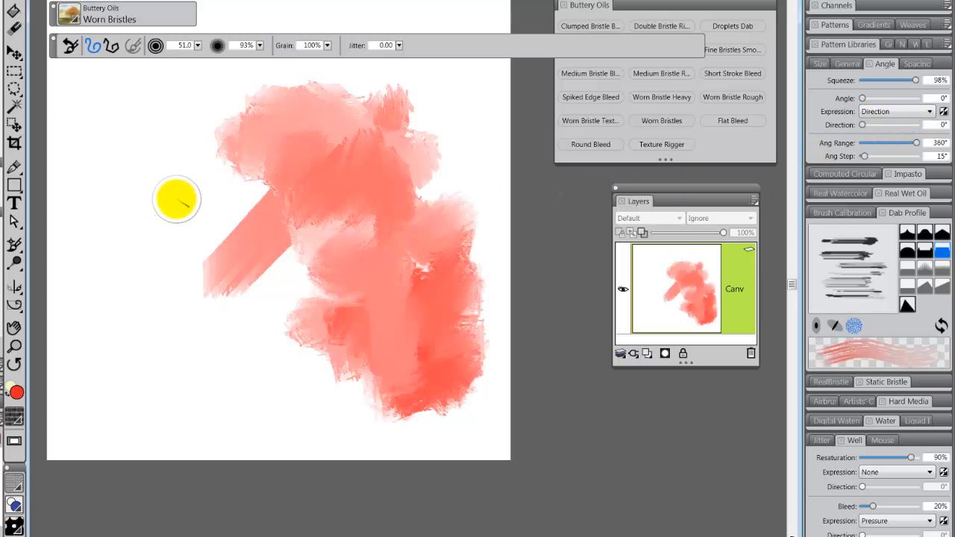
{"action": "mouse_move", "coordinate": [177, 199]}
{"action": "left_mouse_down"}
{"action": "mouse_move", "coordinate": [147, 197]}
{"action": "mouse_move", "coordinate": [132, 229]}
{"action": "mouse_move", "coordinate": [145, 251]}
{"action": "mouse_move", "coordinate": [171, 255]}
{"action": "mouse_move", "coordinate": [190, 227]}
{"action": "left_mouse_up"}
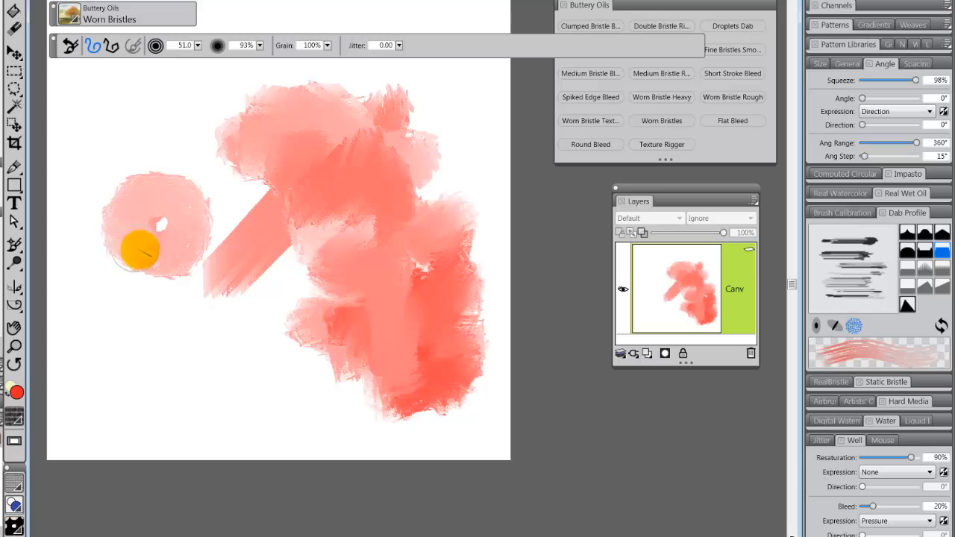
{"action": "mouse_move", "coordinate": [140, 250]}
{"action": "left_mouse_down"}
{"action": "mouse_move", "coordinate": [175, 238]}
{"action": "mouse_move", "coordinate": [179, 195]}
{"action": "mouse_move", "coordinate": [136, 196]}
{"action": "mouse_move", "coordinate": [132, 240]}
{"action": "mouse_move", "coordinate": [183, 221]}
{"action": "mouse_move", "coordinate": [142, 189]}
{"action": "mouse_move", "coordinate": [156, 247]}
{"action": "mouse_move", "coordinate": [132, 222]}
{"action": "mouse_move", "coordinate": [156, 189]}
{"action": "mouse_move", "coordinate": [130, 237]}
{"action": "mouse_move", "coordinate": [170, 175]}
{"action": "mouse_move", "coordinate": [154, 171]}
{"action": "mouse_move", "coordinate": [198, 198]}
{"action": "mouse_move", "coordinate": [171, 166]}
{"action": "mouse_move", "coordinate": [206, 199]}
{"action": "mouse_move", "coordinate": [185, 162]}
{"action": "mouse_move", "coordinate": [187, 260]}
{"action": "mouse_move", "coordinate": [162, 192]}
{"action": "left_mouse_up"}
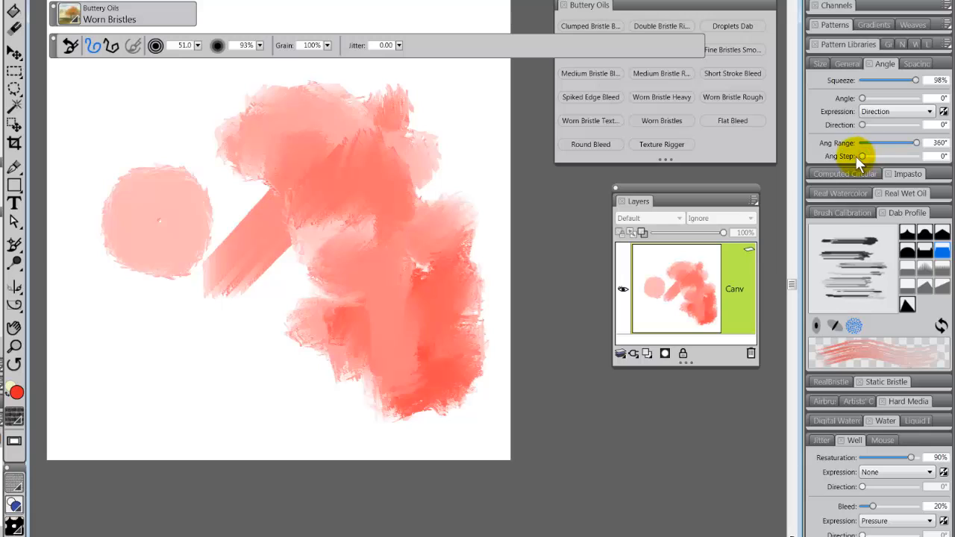
- Set Ang Step to 0° and paint a larger round patch in the canvas's lower left
{"action": "left_click", "coordinate": [932, 142]}
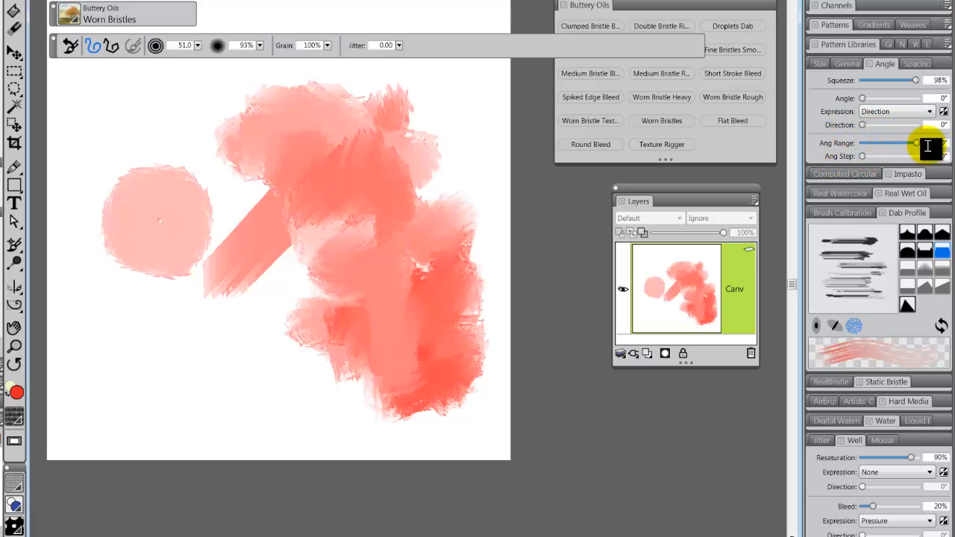
{"action": "left_click", "coordinate": [416, 241]}
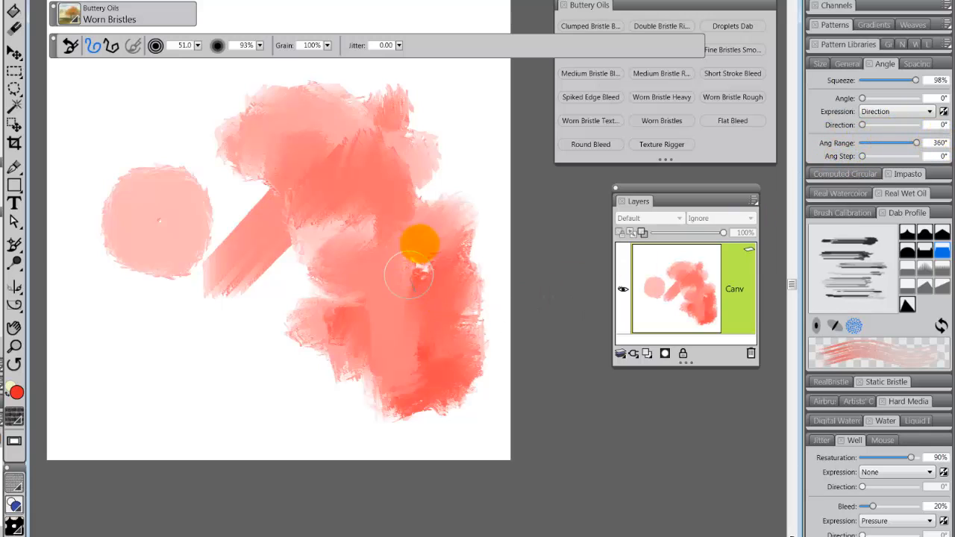
{"action": "left_click", "coordinate": [419, 349]}
{"action": "left_click", "coordinate": [443, 234]}
{"action": "left_click", "coordinate": [468, 294]}
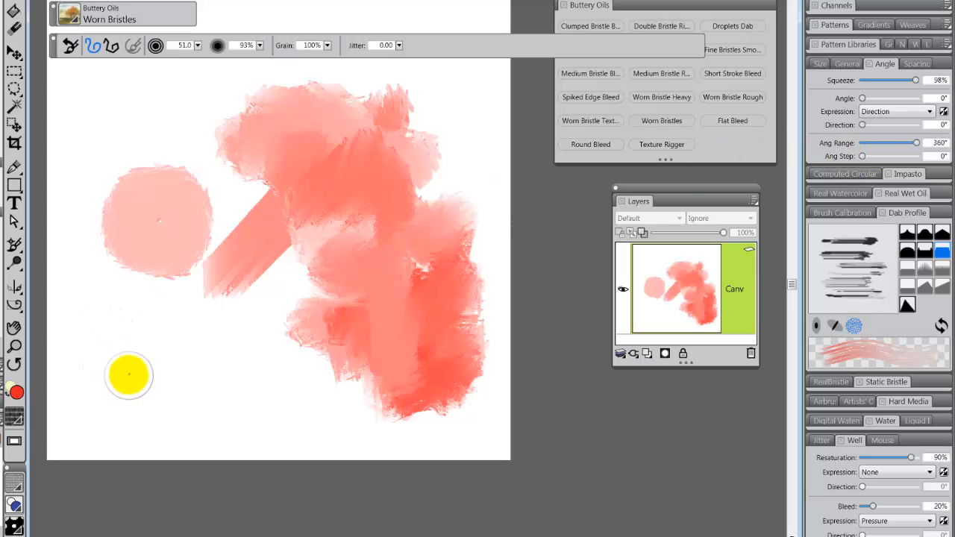
{"action": "mouse_move", "coordinate": [133, 396]}
{"action": "left_mouse_down"}
{"action": "mouse_move", "coordinate": [110, 386]}
{"action": "mouse_move", "coordinate": [100, 342]}
{"action": "mouse_move", "coordinate": [127, 311]}
{"action": "mouse_move", "coordinate": [179, 315]}
{"action": "mouse_move", "coordinate": [206, 360]}
{"action": "mouse_move", "coordinate": [192, 392]}
{"action": "mouse_move", "coordinate": [128, 396]}
{"action": "mouse_move", "coordinate": [123, 328]}
{"action": "mouse_move", "coordinate": [196, 347]}
{"action": "mouse_move", "coordinate": [115, 335]}
{"action": "mouse_move", "coordinate": [186, 377]}
{"action": "mouse_move", "coordinate": [174, 328]}
{"action": "mouse_move", "coordinate": [143, 366]}
{"action": "mouse_move", "coordinate": [198, 322]}
{"action": "left_mouse_up"}
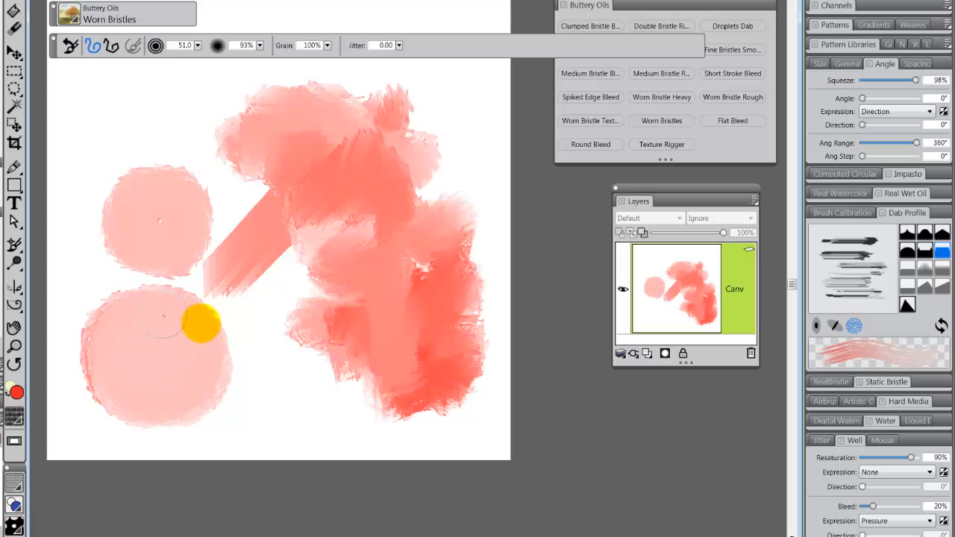
- Undo all the red strokes until the canvas is blank
{"action": "key", "text": "ctrl+z"}
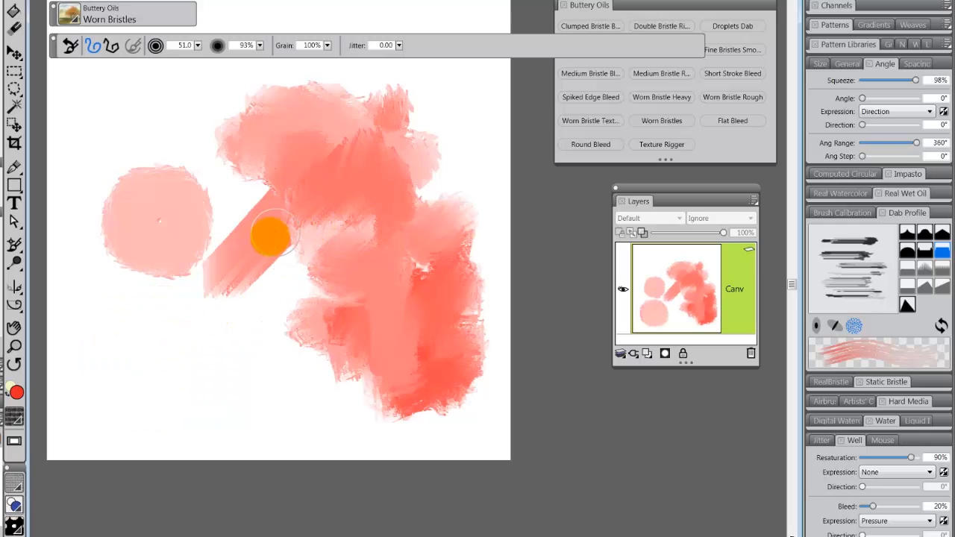
{"action": "key", "text": "ctrl+z"}
{"action": "key", "text": "ctrl+z"}
{"action": "key", "text": "ctrl+z"}
{"action": "key", "text": "ctrl+z"}
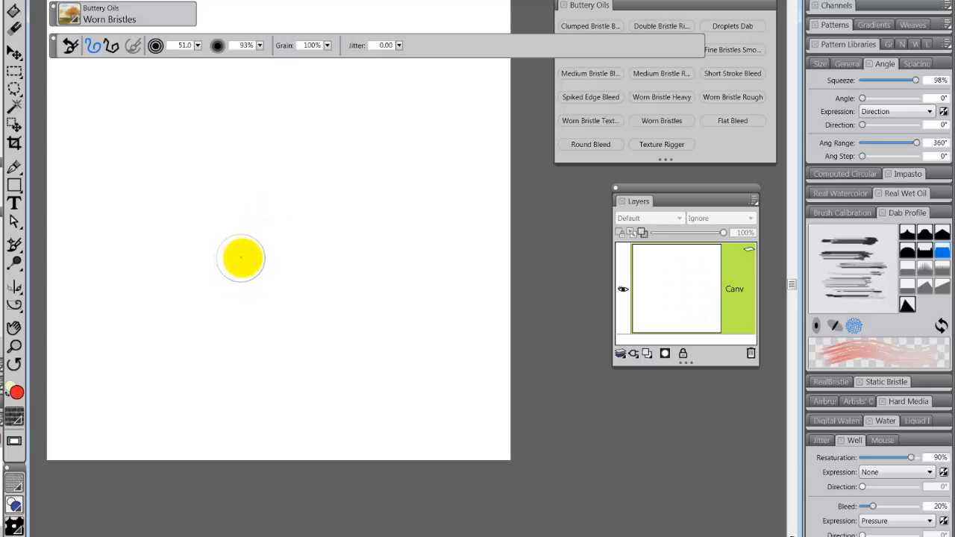
- Set Ang Step to 15° and paint rings and round patches around the canvas centre at brush sizes 17.0 and 53.3
{"action": "mouse_move", "coordinate": [265, 252]}
{"action": "left_mouse_down"}
{"action": "mouse_move", "coordinate": [276, 187]}
{"action": "mouse_move", "coordinate": [258, 219]}
{"action": "mouse_move", "coordinate": [292, 258]}
{"action": "mouse_move", "coordinate": [321, 222]}
{"action": "mouse_move", "coordinate": [310, 193]}
{"action": "mouse_move", "coordinate": [264, 202]}
{"action": "mouse_move", "coordinate": [273, 251]}
{"action": "mouse_move", "coordinate": [320, 207]}
{"action": "mouse_move", "coordinate": [283, 189]}
{"action": "mouse_move", "coordinate": [279, 256]}
{"action": "mouse_move", "coordinate": [296, 188]}
{"action": "mouse_move", "coordinate": [250, 226]}
{"action": "mouse_move", "coordinate": [336, 258]}
{"action": "mouse_move", "coordinate": [373, 224]}
{"action": "mouse_move", "coordinate": [477, 230]}
{"action": "left_mouse_up"}
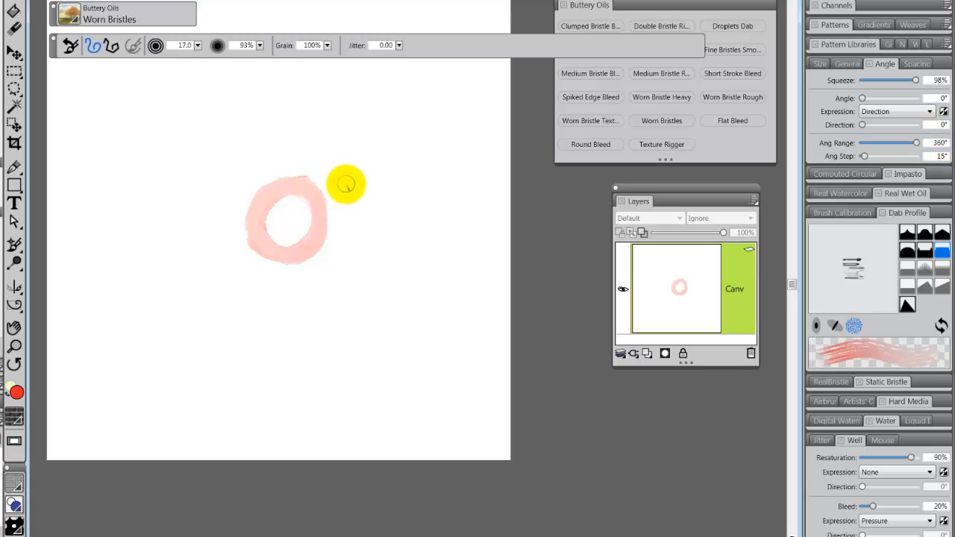
{"action": "mouse_move", "coordinate": [400, 179]}
{"action": "left_mouse_down"}
{"action": "mouse_move", "coordinate": [420, 222]}
{"action": "mouse_move", "coordinate": [409, 240]}
{"action": "mouse_move", "coordinate": [375, 245]}
{"action": "mouse_move", "coordinate": [358, 225]}
{"action": "mouse_move", "coordinate": [357, 195]}
{"action": "mouse_move", "coordinate": [380, 181]}
{"action": "mouse_move", "coordinate": [364, 183]}
{"action": "mouse_move", "coordinate": [349, 206]}
{"action": "mouse_move", "coordinate": [352, 225]}
{"action": "mouse_move", "coordinate": [379, 242]}
{"action": "mouse_move", "coordinate": [399, 243]}
{"action": "mouse_move", "coordinate": [419, 214]}
{"action": "mouse_move", "coordinate": [415, 190]}
{"action": "mouse_move", "coordinate": [382, 183]}
{"action": "mouse_move", "coordinate": [384, 195]}
{"action": "mouse_move", "coordinate": [375, 182]}
{"action": "mouse_move", "coordinate": [377, 241]}
{"action": "mouse_move", "coordinate": [371, 184]}
{"action": "mouse_move", "coordinate": [383, 240]}
{"action": "mouse_move", "coordinate": [357, 261]}
{"action": "left_mouse_up"}
{"action": "mouse_move", "coordinate": [328, 302]}
{"action": "left_mouse_down"}
{"action": "mouse_move", "coordinate": [314, 326]}
{"action": "mouse_move", "coordinate": [366, 315]}
{"action": "mouse_move", "coordinate": [336, 307]}
{"action": "mouse_move", "coordinate": [322, 336]}
{"action": "mouse_move", "coordinate": [336, 325]}
{"action": "left_mouse_up"}
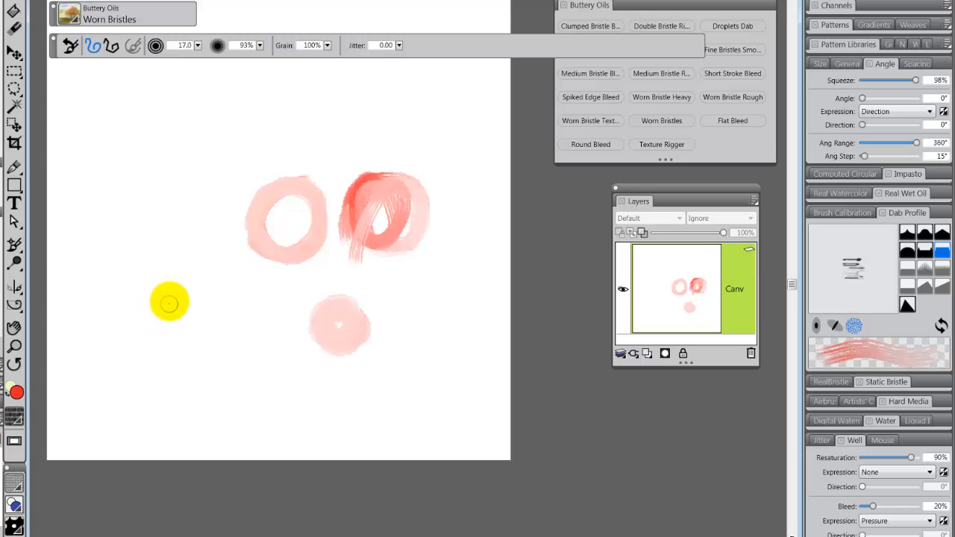
{"action": "mouse_move", "coordinate": [181, 299]}
{"action": "left_mouse_down"}
{"action": "mouse_move", "coordinate": [191, 263]}
{"action": "mouse_move", "coordinate": [210, 262]}
{"action": "mouse_move", "coordinate": [234, 289]}
{"action": "mouse_move", "coordinate": [230, 322]}
{"action": "mouse_move", "coordinate": [192, 331]}
{"action": "mouse_move", "coordinate": [160, 302]}
{"action": "mouse_move", "coordinate": [187, 265]}
{"action": "mouse_move", "coordinate": [229, 279]}
{"action": "mouse_move", "coordinate": [218, 332]}
{"action": "mouse_move", "coordinate": [172, 307]}
{"action": "mouse_move", "coordinate": [228, 263]}
{"action": "mouse_move", "coordinate": [192, 309]}
{"action": "mouse_move", "coordinate": [221, 309]}
{"action": "mouse_move", "coordinate": [229, 289]}
{"action": "mouse_move", "coordinate": [229, 333]}
{"action": "left_mouse_up"}
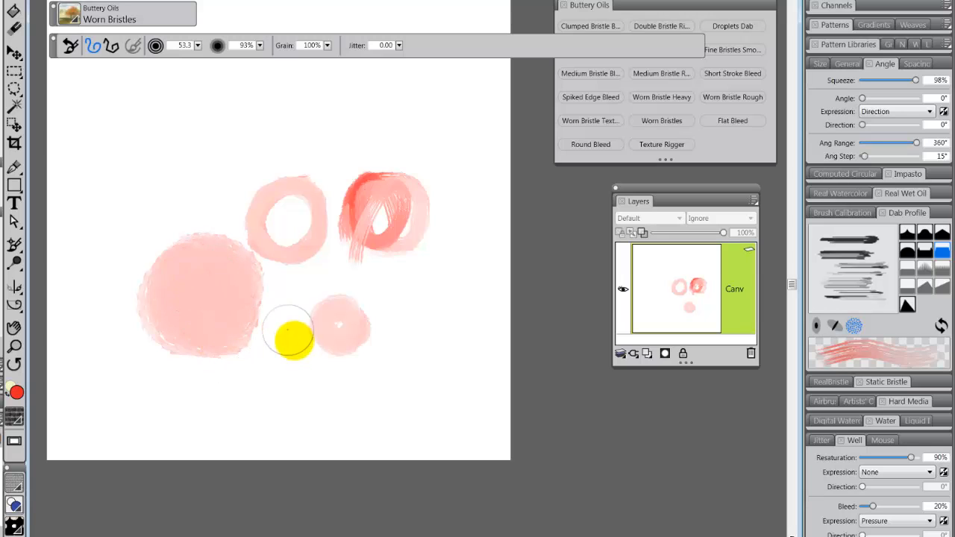
{"action": "left_click_drag", "start_coordinate": [390, 203], "coordinate": [431, 222]}
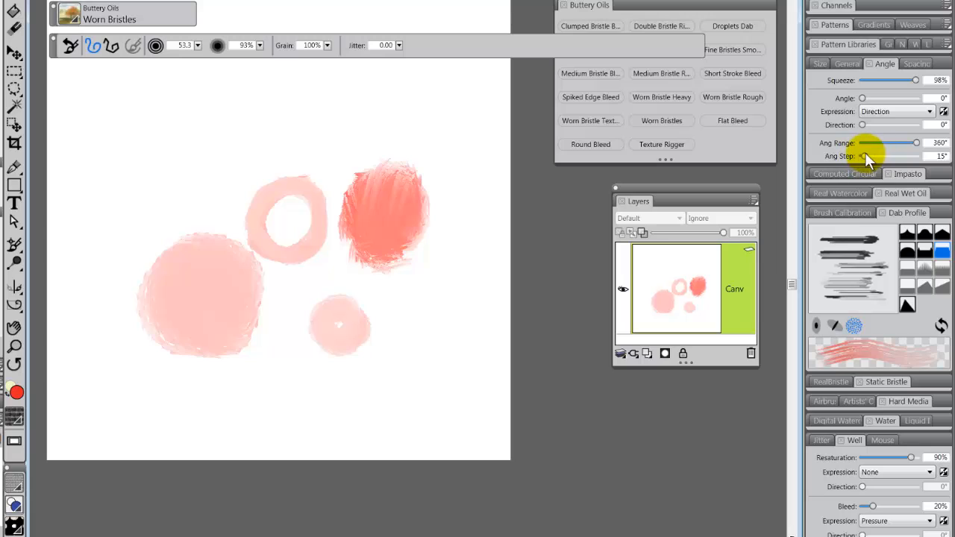
- Set Ang Step to 246° and paint a patch in the upper left plus long sweeping strokes across the canvas
{"action": "left_click_drag", "start_coordinate": [863, 156], "coordinate": [894, 153]}
{"action": "mouse_move", "coordinate": [162, 147]}
{"action": "left_mouse_down"}
{"action": "mouse_move", "coordinate": [180, 118]}
{"action": "mouse_move", "coordinate": [149, 166]}
{"action": "mouse_move", "coordinate": [202, 139]}
{"action": "mouse_move", "coordinate": [164, 111]}
{"action": "mouse_move", "coordinate": [180, 169]}
{"action": "mouse_move", "coordinate": [151, 121]}
{"action": "mouse_move", "coordinate": [198, 113]}
{"action": "mouse_move", "coordinate": [253, 162]}
{"action": "left_mouse_up"}
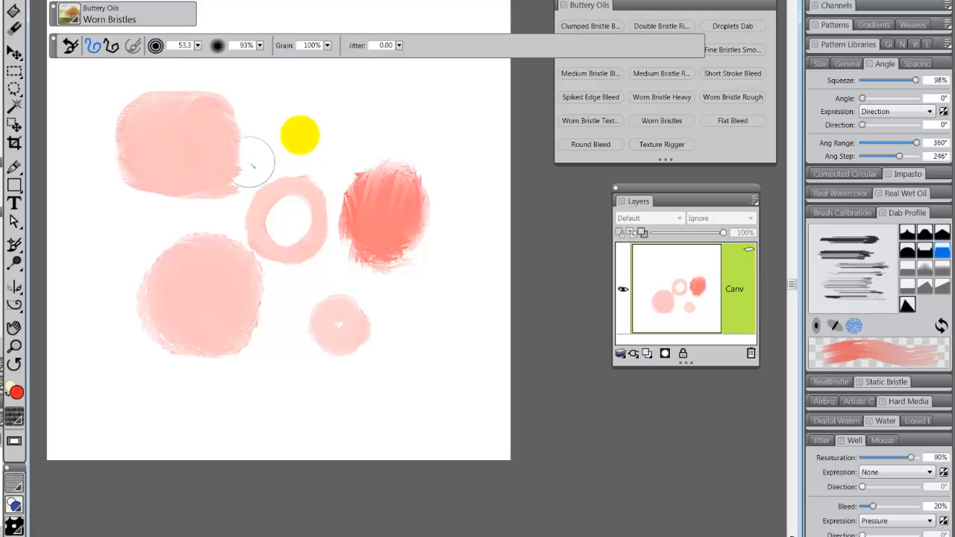
{"action": "mouse_move", "coordinate": [326, 107]}
{"action": "left_mouse_down"}
{"action": "mouse_move", "coordinate": [123, 272]}
{"action": "mouse_move", "coordinate": [392, 311]}
{"action": "mouse_move", "coordinate": [403, 329]}
{"action": "left_mouse_up"}
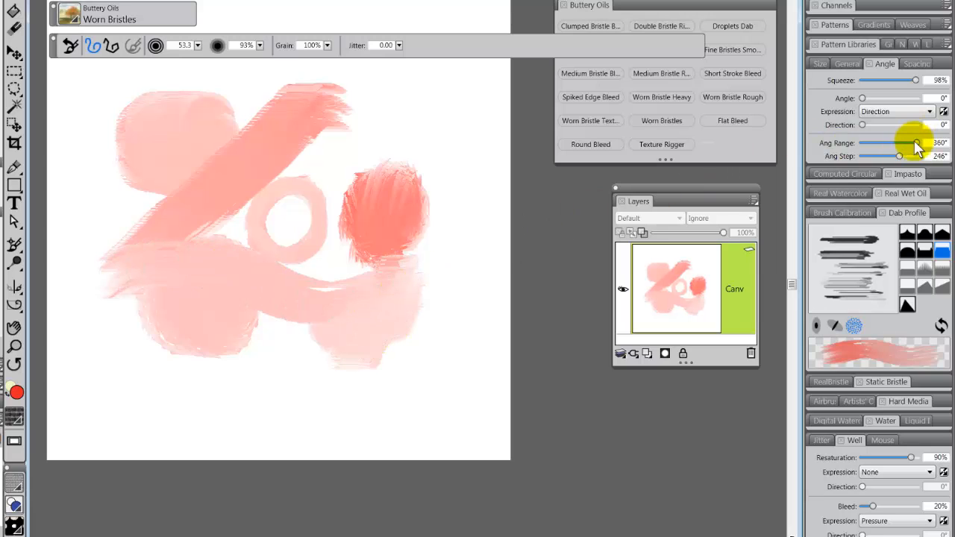
- Set the brush's Ang Step back to 15°
{"action": "left_click", "coordinate": [897, 156]}
{"action": "left_click_drag", "start_coordinate": [869, 155], "coordinate": [863, 156]}
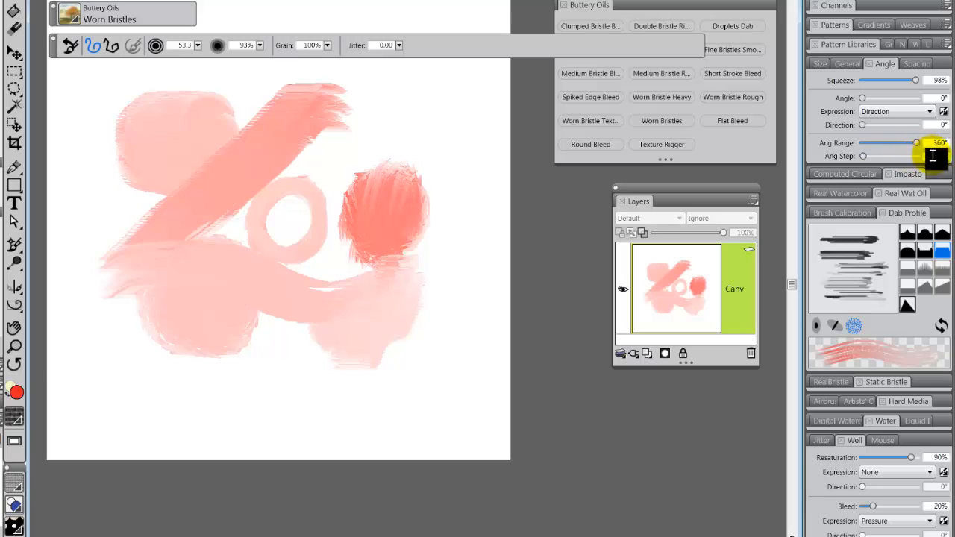
{"action": "left_click", "coordinate": [930, 157]}
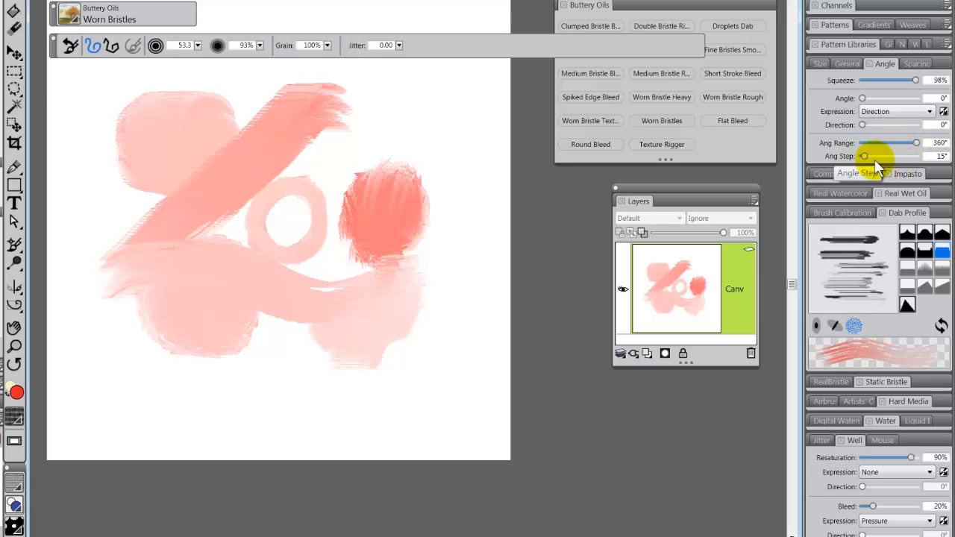
- Display the Worn Bristles brush's Spacing settings
{"action": "left_click", "coordinate": [916, 65]}
{"action": "left_click", "coordinate": [914, 65]}
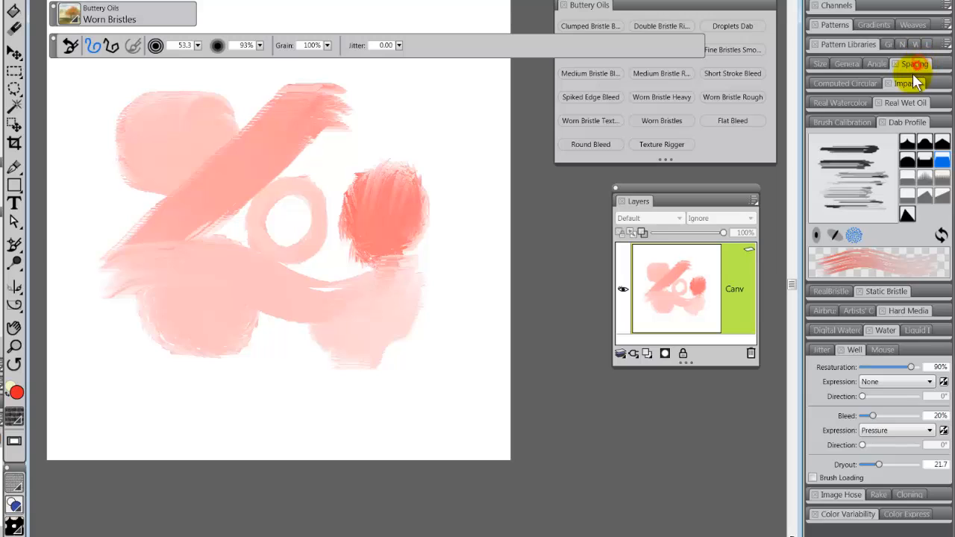
{"action": "left_click", "coordinate": [914, 64]}
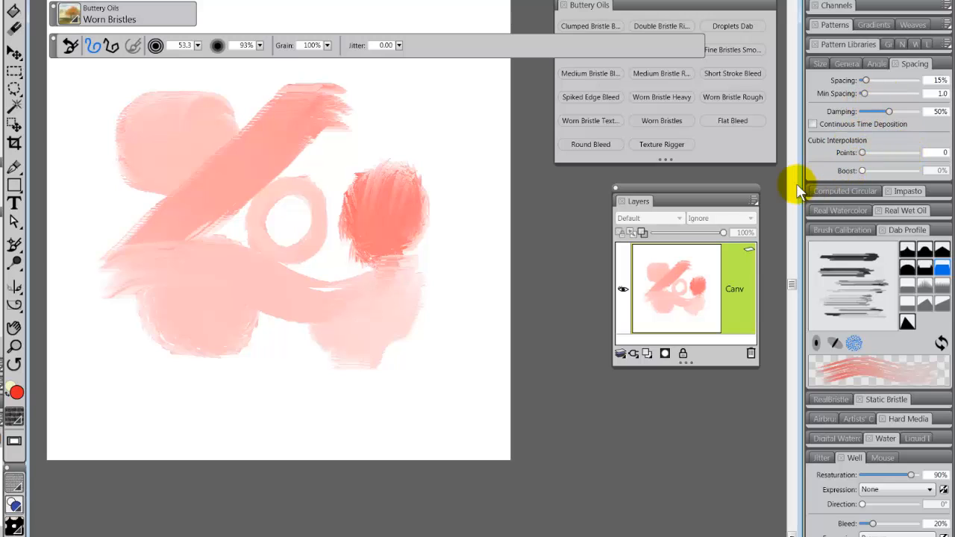
- Switch to the Texture Rigger brush and paint tapered red strokes over the right half of the artwork
{"action": "left_click", "coordinate": [643, 144]}
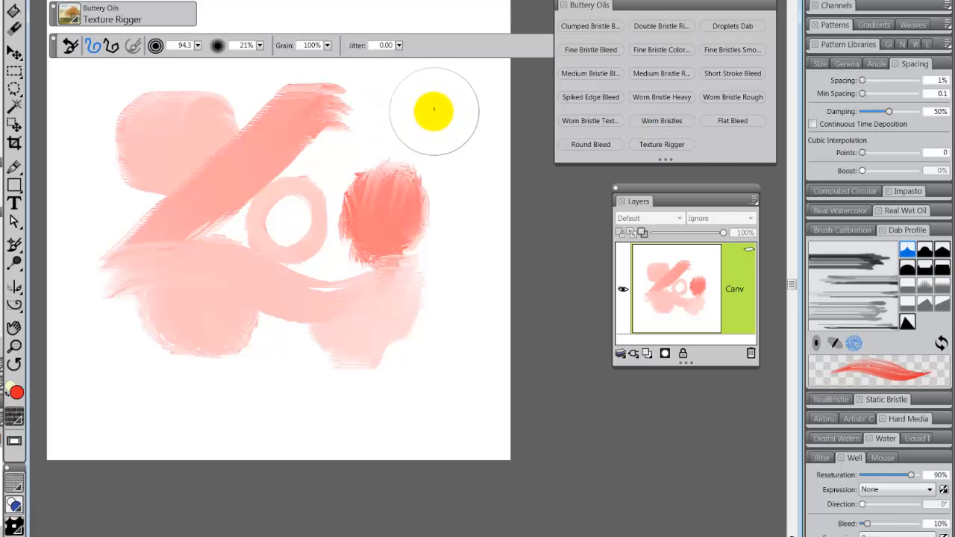
{"action": "mouse_move", "coordinate": [433, 115]}
{"action": "left_mouse_down"}
{"action": "mouse_move", "coordinate": [443, 179]}
{"action": "mouse_move", "coordinate": [426, 306]}
{"action": "mouse_move", "coordinate": [437, 122]}
{"action": "mouse_move", "coordinate": [416, 306]}
{"action": "mouse_move", "coordinate": [437, 107]}
{"action": "mouse_move", "coordinate": [250, 328]}
{"action": "left_mouse_up"}
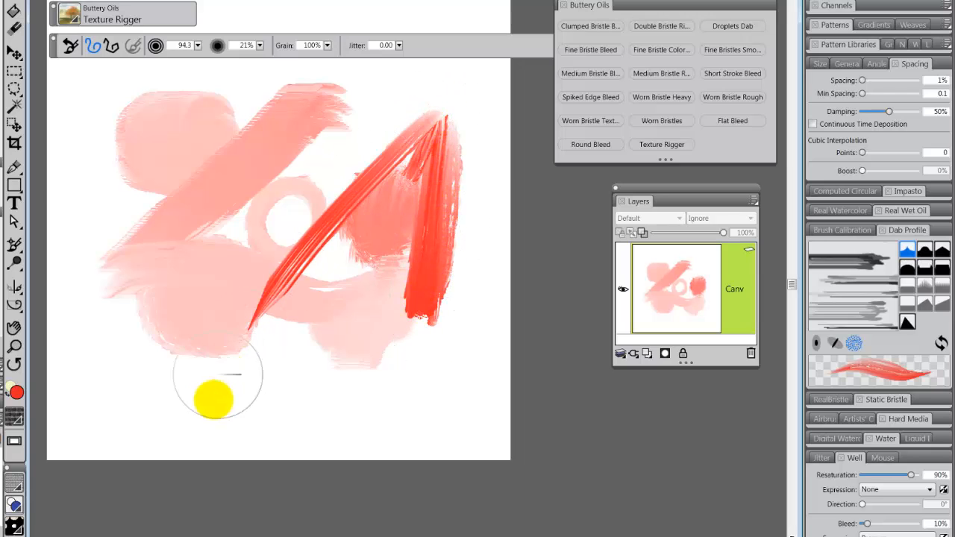
{"action": "mouse_move", "coordinate": [357, 181]}
{"action": "left_mouse_down"}
{"action": "mouse_move", "coordinate": [371, 158]}
{"action": "mouse_move", "coordinate": [360, 190]}
{"action": "mouse_move", "coordinate": [352, 177]}
{"action": "mouse_move", "coordinate": [340, 187]}
{"action": "mouse_move", "coordinate": [362, 173]}
{"action": "mouse_move", "coordinate": [370, 182]}
{"action": "mouse_move", "coordinate": [349, 205]}
{"action": "mouse_move", "coordinate": [408, 298]}
{"action": "mouse_move", "coordinate": [423, 240]}
{"action": "mouse_move", "coordinate": [413, 230]}
{"action": "mouse_move", "coordinate": [410, 237]}
{"action": "mouse_move", "coordinate": [462, 193]}
{"action": "left_mouse_up"}
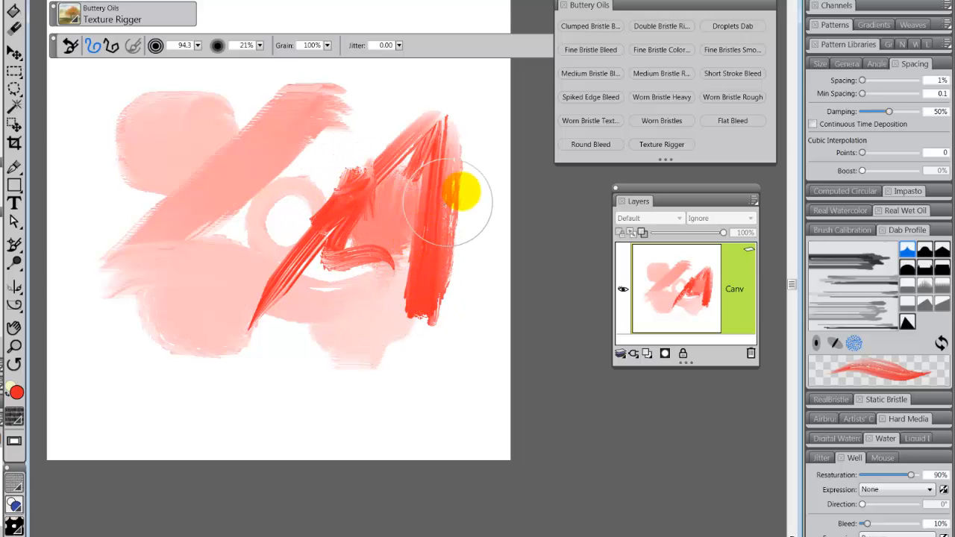
- Set the Texture Rigger's Min Size to 100% and move the Size panel out as a floating panel
{"action": "left_click", "coordinate": [820, 63]}
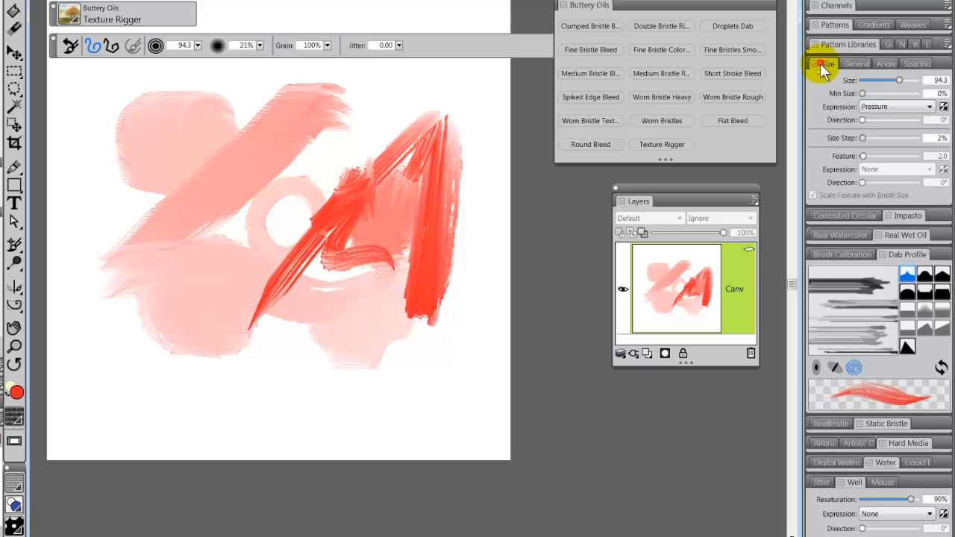
{"action": "left_click_drag", "start_coordinate": [863, 91], "coordinate": [919, 91]}
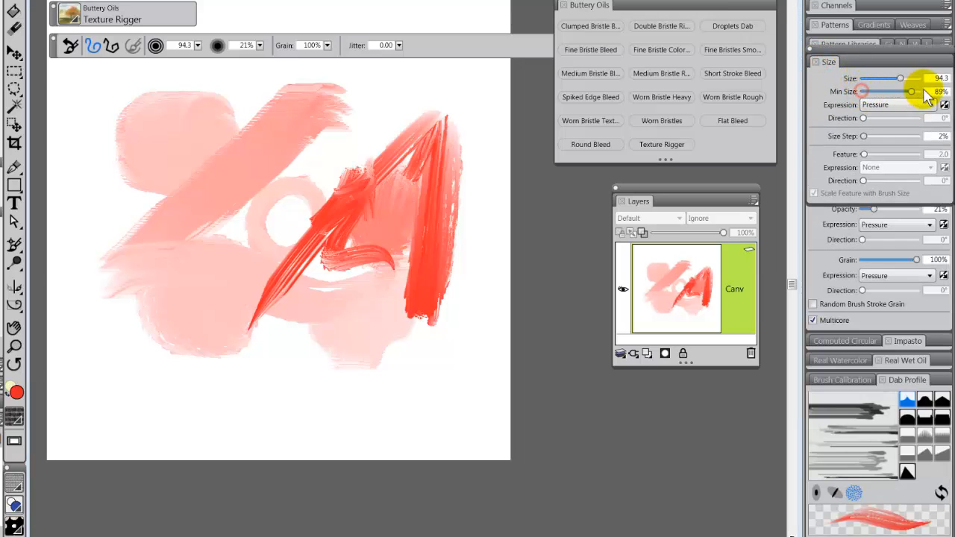
{"action": "mouse_move", "coordinate": [855, 62]}
{"action": "left_mouse_down"}
{"action": "mouse_move", "coordinate": [869, 47]}
{"action": "mouse_move", "coordinate": [848, 106]}
{"action": "mouse_move", "coordinate": [818, 131]}
{"action": "left_mouse_up"}
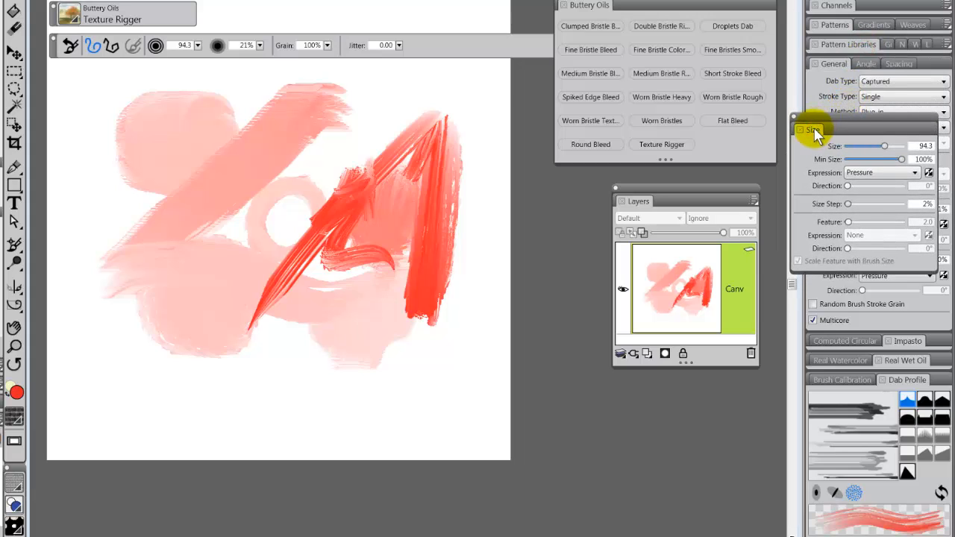
- Collapse the Dab Profile and Well settings, dock the Size panel back beside Angle, and display the Spacing settings
{"action": "left_click", "coordinate": [897, 378]}
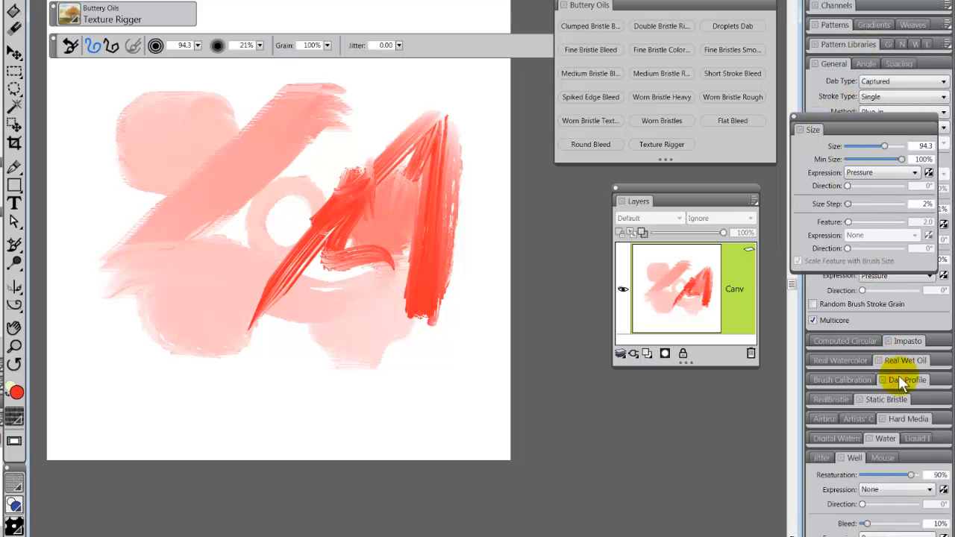
{"action": "left_click", "coordinate": [854, 457]}
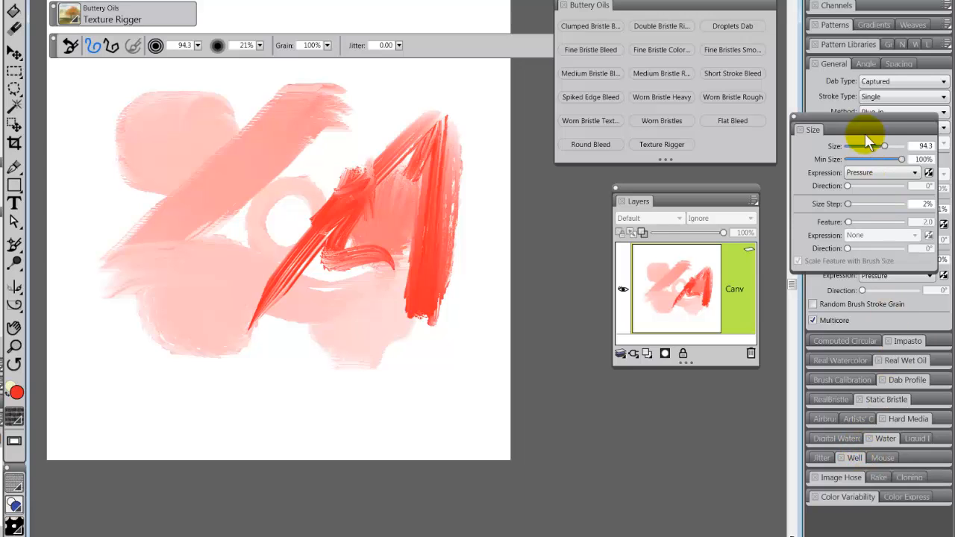
{"action": "left_click_drag", "start_coordinate": [816, 128], "coordinate": [913, 119]}
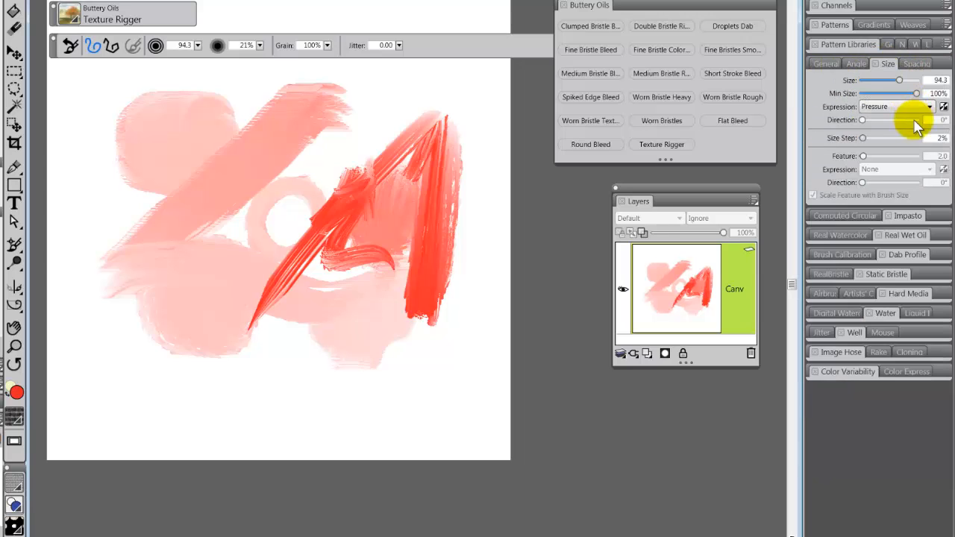
{"action": "left_click_drag", "start_coordinate": [910, 62], "coordinate": [913, 64]}
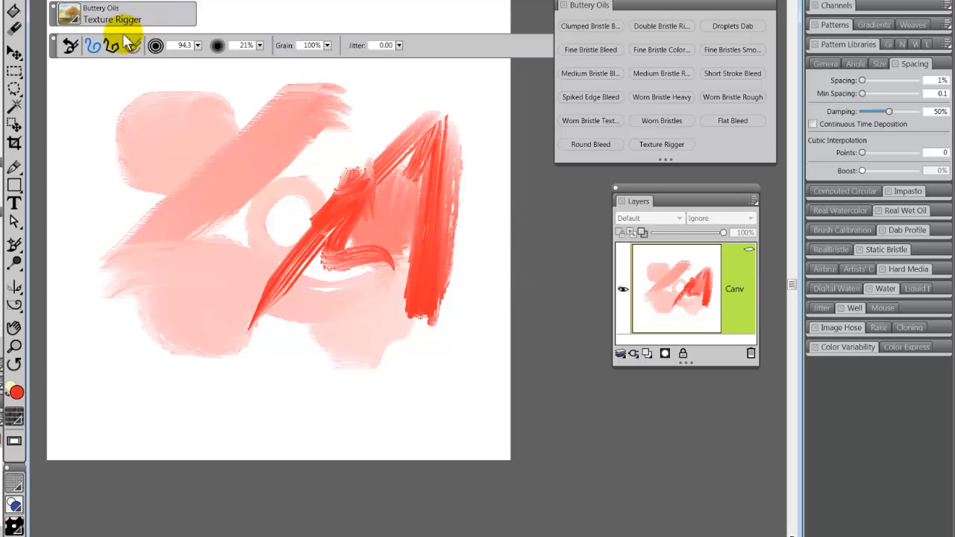
- Switch to the Worn Bristles brush and check its Size settings, ending on its Spacing settings
{"action": "left_click", "coordinate": [71, 17]}
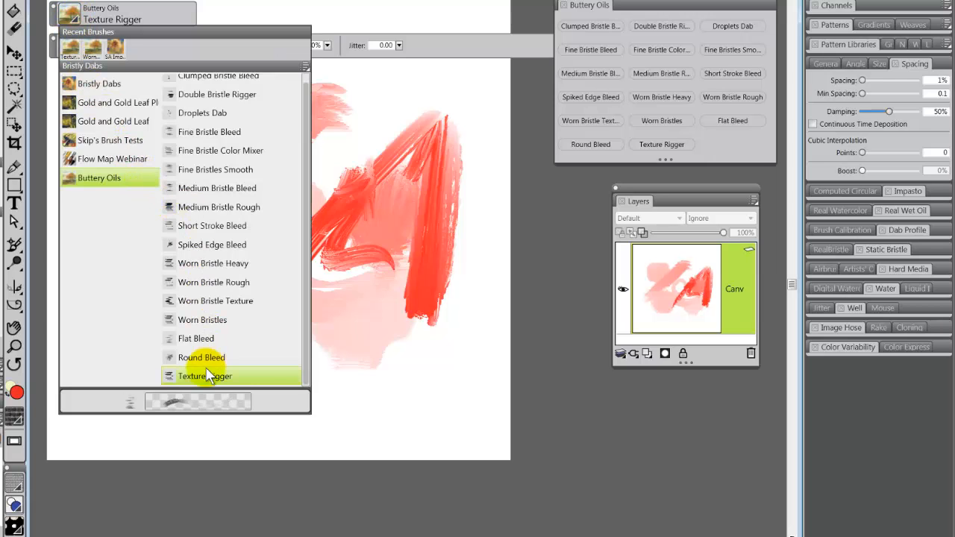
{"action": "left_click", "coordinate": [202, 319]}
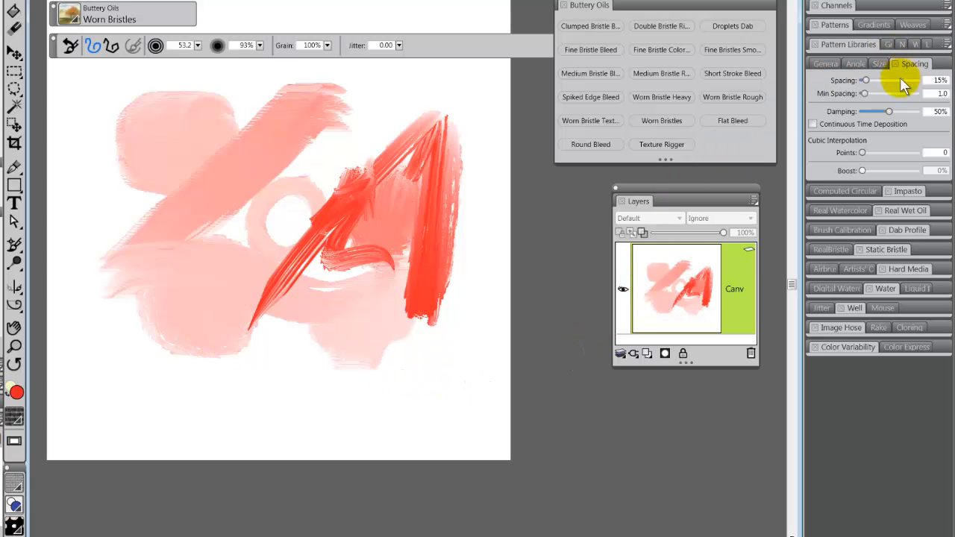
{"action": "left_click", "coordinate": [881, 64]}
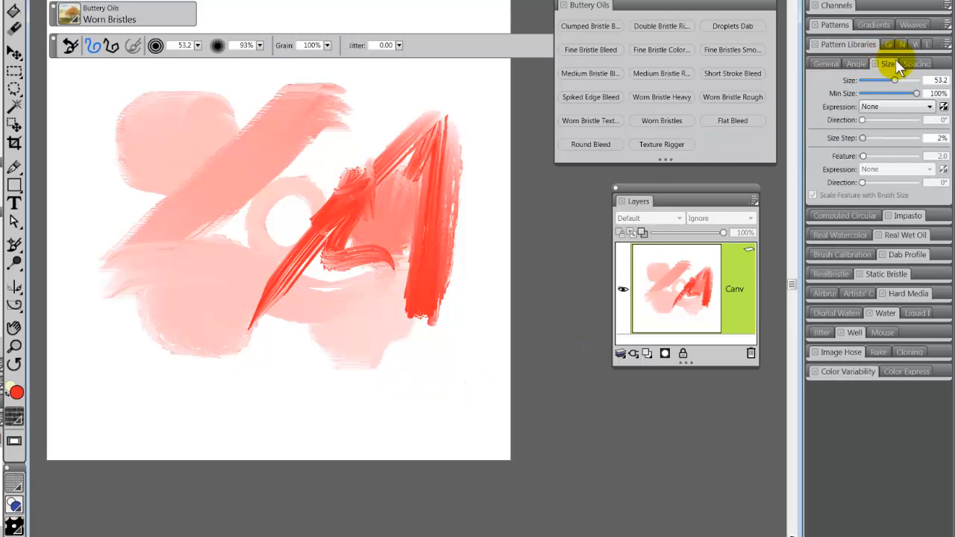
{"action": "left_click", "coordinate": [914, 65]}
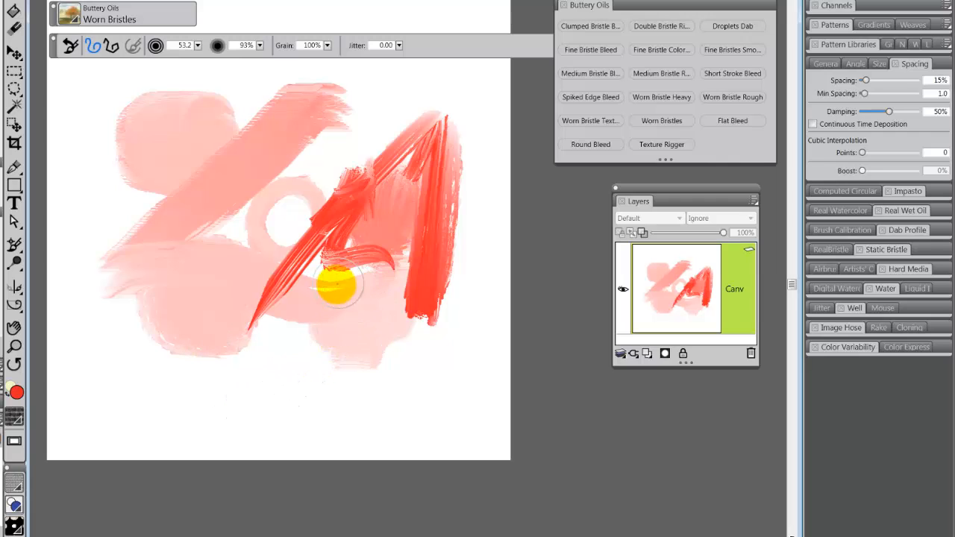
- Clear the whole canvas and paint four separate vertical red strokes side by side across its upper half
{"action": "key", "text": "ctrl+a"}
{"action": "key", "text": "Delete"}
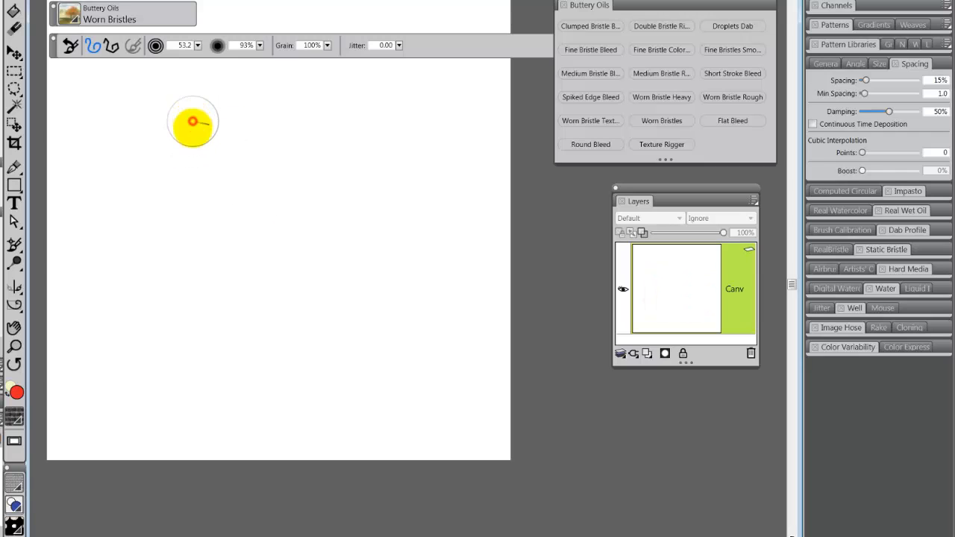
{"action": "left_click_drag", "start_coordinate": [192, 121], "coordinate": [193, 279]}
{"action": "mouse_move", "coordinate": [239, 112]}
{"action": "left_mouse_down"}
{"action": "mouse_move", "coordinate": [246, 106]}
{"action": "mouse_move", "coordinate": [256, 266]}
{"action": "left_mouse_up"}
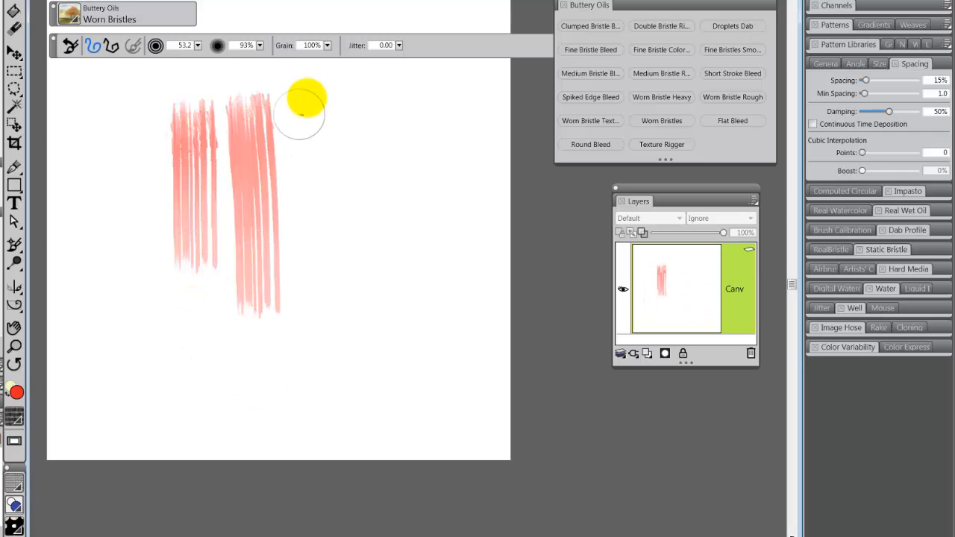
{"action": "left_click_drag", "start_coordinate": [305, 94], "coordinate": [307, 297]}
{"action": "left_click_drag", "start_coordinate": [365, 79], "coordinate": [389, 274]}
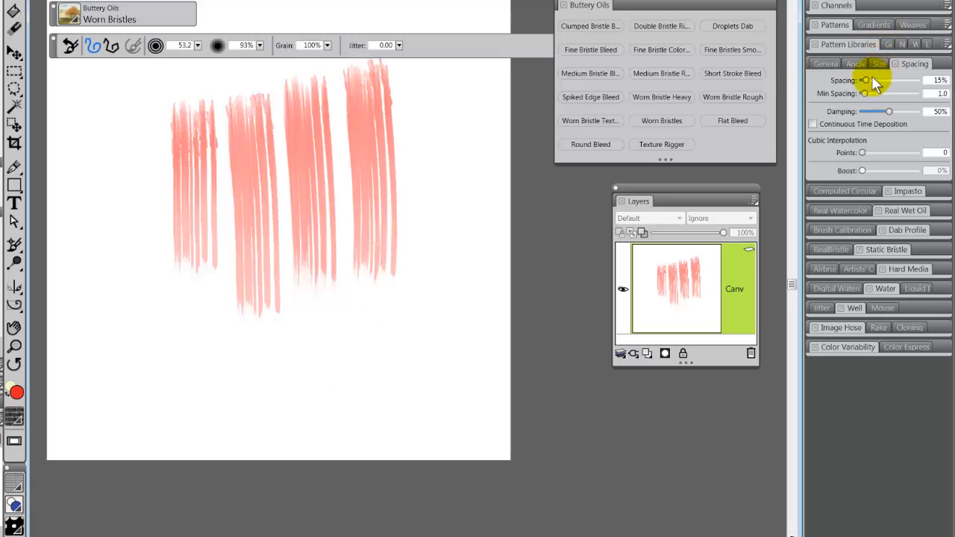
- Set Spacing to 1% and Min Spacing to 0.1, and paint overlapping red strokes at both sides and across the middle
{"action": "left_click_drag", "start_coordinate": [864, 80], "coordinate": [862, 80]}
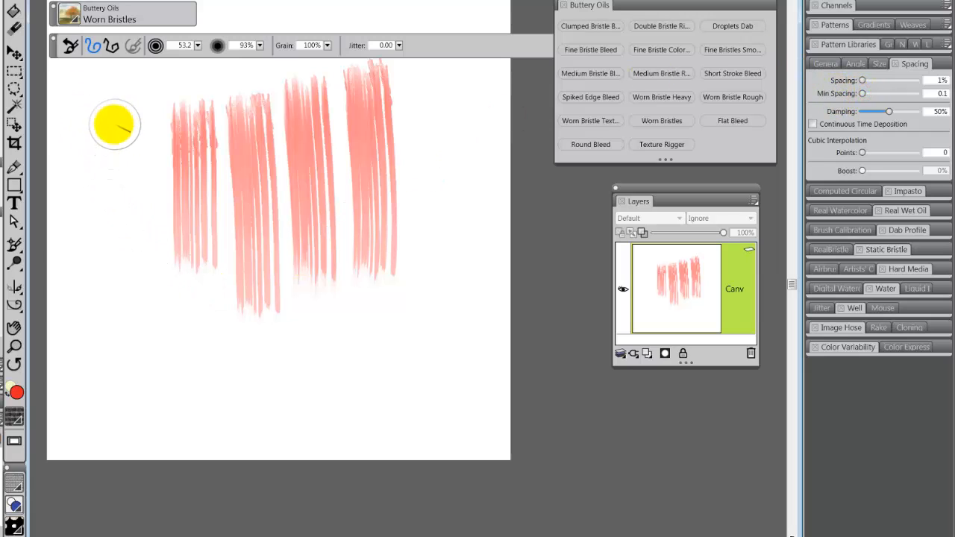
{"action": "left_click_drag", "start_coordinate": [113, 124], "coordinate": [112, 276]}
{"action": "left_click_drag", "start_coordinate": [117, 122], "coordinate": [120, 287]}
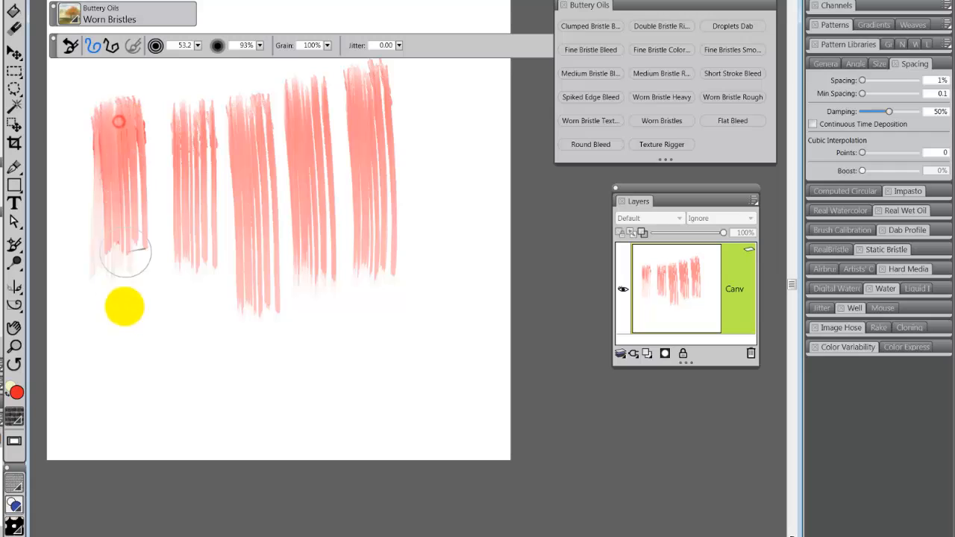
{"action": "left_click_drag", "start_coordinate": [123, 139], "coordinate": [135, 277]}
{"action": "left_click_drag", "start_coordinate": [71, 257], "coordinate": [190, 171]}
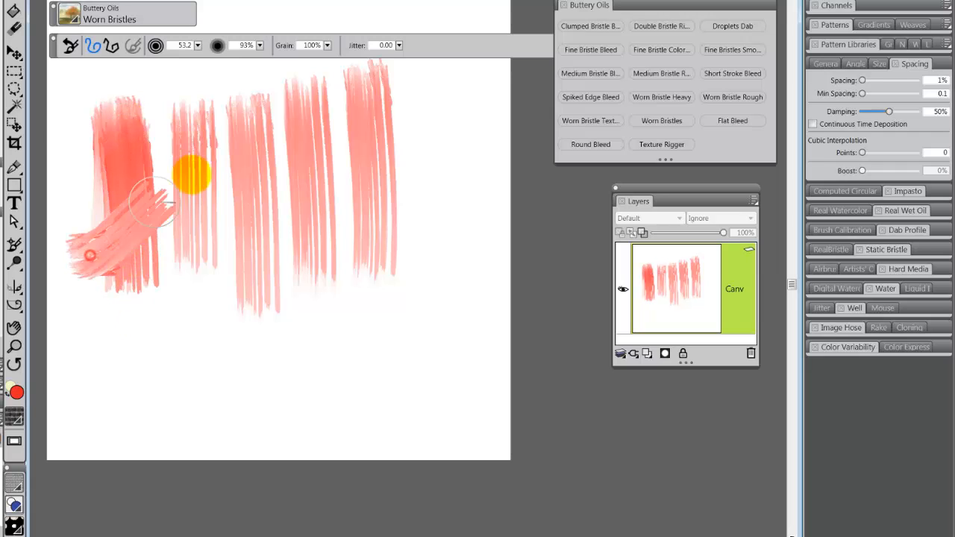
{"action": "mouse_move", "coordinate": [445, 155]}
{"action": "left_mouse_down"}
{"action": "mouse_move", "coordinate": [445, 317]}
{"action": "mouse_move", "coordinate": [443, 161]}
{"action": "mouse_move", "coordinate": [446, 362]}
{"action": "left_mouse_up"}
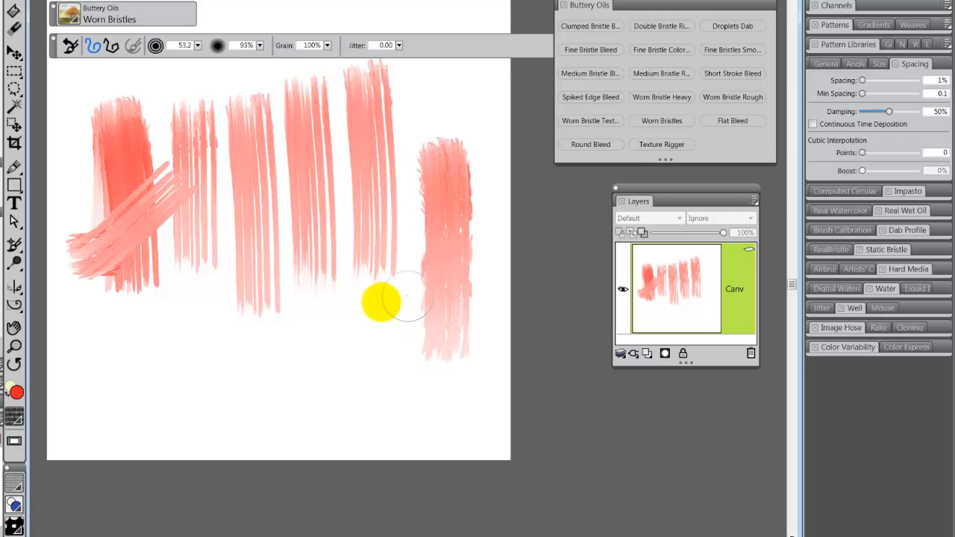
{"action": "mouse_move", "coordinate": [377, 306]}
{"action": "left_mouse_down"}
{"action": "mouse_move", "coordinate": [334, 341]}
{"action": "mouse_move", "coordinate": [313, 324]}
{"action": "mouse_move", "coordinate": [364, 320]}
{"action": "mouse_move", "coordinate": [367, 227]}
{"action": "mouse_move", "coordinate": [351, 215]}
{"action": "mouse_move", "coordinate": [388, 196]}
{"action": "mouse_move", "coordinate": [303, 269]}
{"action": "mouse_move", "coordinate": [279, 255]}
{"action": "mouse_move", "coordinate": [169, 367]}
{"action": "mouse_move", "coordinate": [213, 311]}
{"action": "mouse_move", "coordinate": [182, 320]}
{"action": "mouse_move", "coordinate": [211, 263]}
{"action": "mouse_move", "coordinate": [275, 232]}
{"action": "mouse_move", "coordinate": [271, 318]}
{"action": "mouse_move", "coordinate": [411, 246]}
{"action": "mouse_move", "coordinate": [371, 289]}
{"action": "mouse_move", "coordinate": [424, 205]}
{"action": "mouse_move", "coordinate": [413, 264]}
{"action": "mouse_move", "coordinate": [321, 211]}
{"action": "mouse_move", "coordinate": [372, 214]}
{"action": "mouse_move", "coordinate": [305, 305]}
{"action": "mouse_move", "coordinate": [222, 335]}
{"action": "left_mouse_up"}
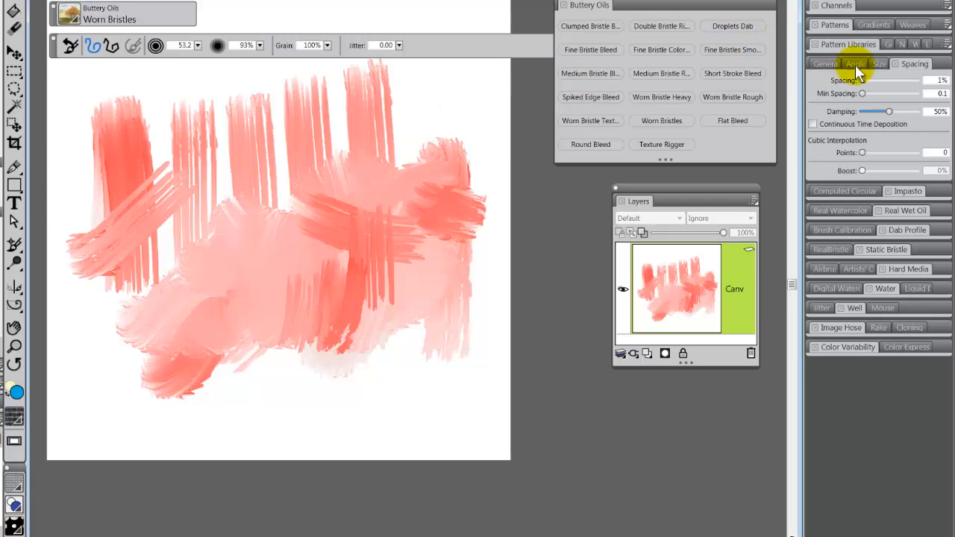
- Reset the Worn Bristles brush to its defaults and paint blue strokes over the red at the lower centre and both sides
{"action": "left_click", "coordinate": [70, 47]}
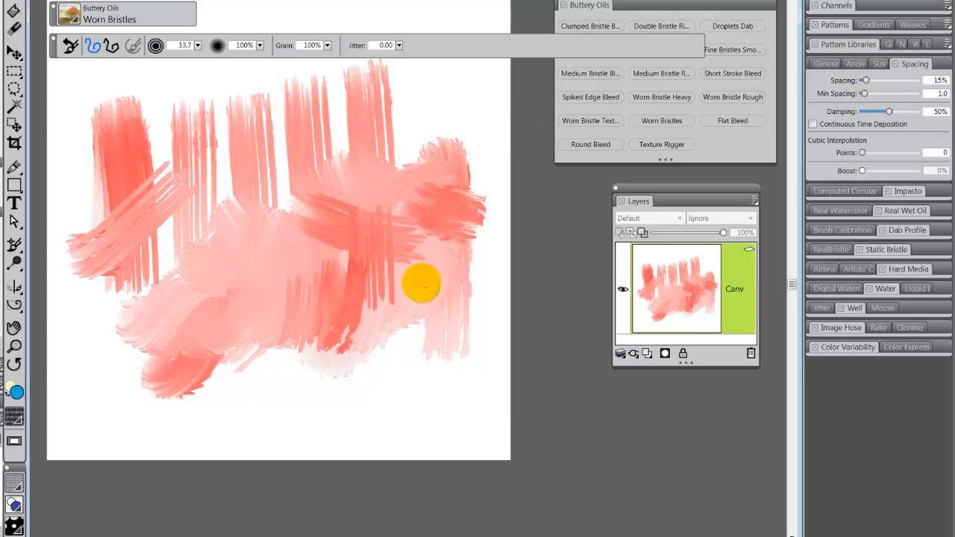
{"action": "mouse_move", "coordinate": [421, 280]}
{"action": "left_mouse_down"}
{"action": "mouse_move", "coordinate": [424, 392]}
{"action": "mouse_move", "coordinate": [416, 283]}
{"action": "mouse_move", "coordinate": [419, 436]}
{"action": "mouse_move", "coordinate": [407, 305]}
{"action": "mouse_move", "coordinate": [396, 398]}
{"action": "mouse_move", "coordinate": [355, 415]}
{"action": "mouse_move", "coordinate": [375, 384]}
{"action": "mouse_move", "coordinate": [360, 295]}
{"action": "mouse_move", "coordinate": [375, 320]}
{"action": "mouse_move", "coordinate": [399, 291]}
{"action": "mouse_move", "coordinate": [401, 305]}
{"action": "mouse_move", "coordinate": [343, 324]}
{"action": "left_mouse_up"}
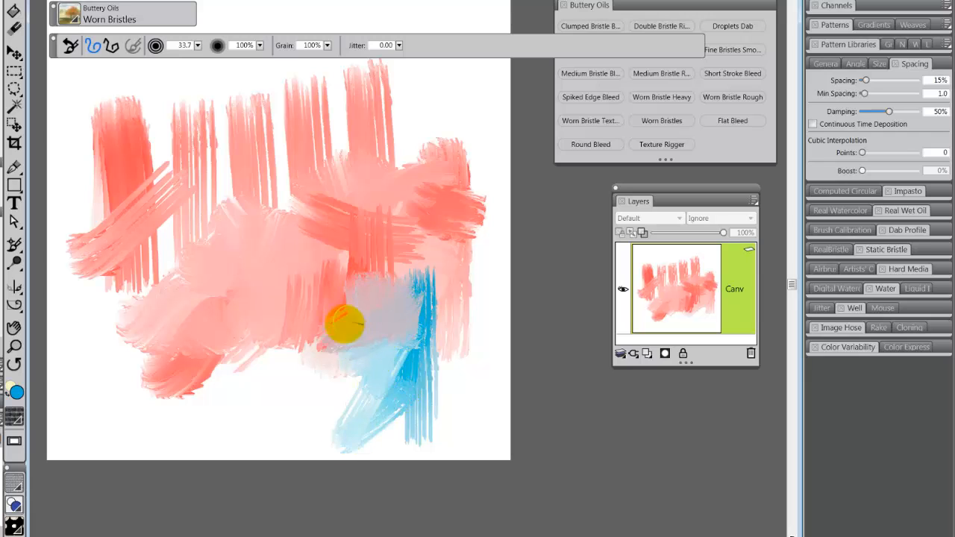
{"action": "mouse_move", "coordinate": [292, 365]}
{"action": "left_mouse_down"}
{"action": "mouse_move", "coordinate": [293, 436]}
{"action": "mouse_move", "coordinate": [302, 332]}
{"action": "left_mouse_up"}
{"action": "mouse_move", "coordinate": [87, 291]}
{"action": "left_mouse_down"}
{"action": "mouse_move", "coordinate": [154, 226]}
{"action": "mouse_move", "coordinate": [136, 223]}
{"action": "mouse_move", "coordinate": [133, 285]}
{"action": "mouse_move", "coordinate": [104, 282]}
{"action": "mouse_move", "coordinate": [141, 234]}
{"action": "mouse_move", "coordinate": [176, 267]}
{"action": "mouse_move", "coordinate": [160, 241]}
{"action": "mouse_move", "coordinate": [149, 249]}
{"action": "mouse_move", "coordinate": [154, 217]}
{"action": "mouse_move", "coordinate": [185, 215]}
{"action": "mouse_move", "coordinate": [175, 246]}
{"action": "left_mouse_up"}
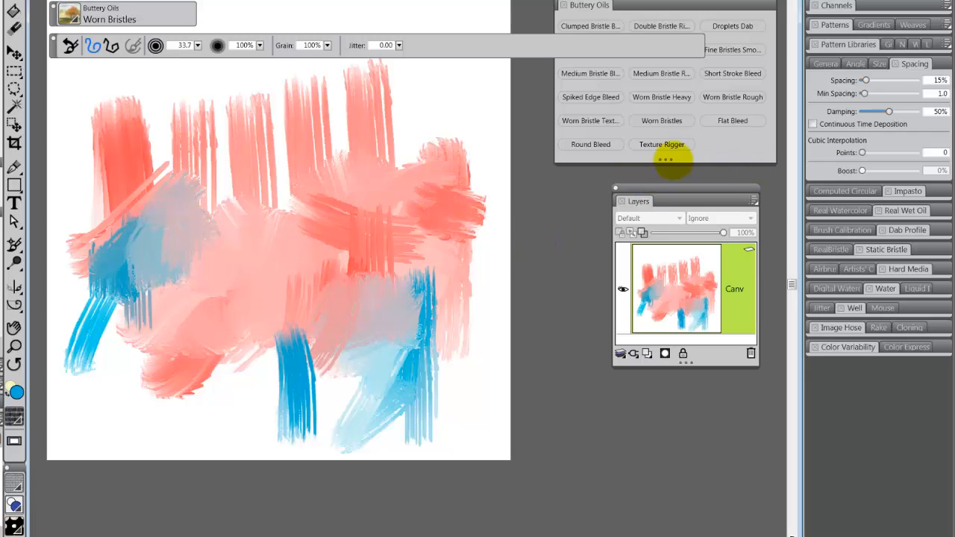
{"action": "mouse_move", "coordinate": [446, 151]}
{"action": "left_mouse_down"}
{"action": "mouse_move", "coordinate": [447, 223]}
{"action": "mouse_move", "coordinate": [449, 146]}
{"action": "mouse_move", "coordinate": [436, 119]}
{"action": "mouse_move", "coordinate": [449, 114]}
{"action": "mouse_move", "coordinate": [452, 250]}
{"action": "mouse_move", "coordinate": [450, 169]}
{"action": "mouse_move", "coordinate": [438, 218]}
{"action": "left_mouse_up"}
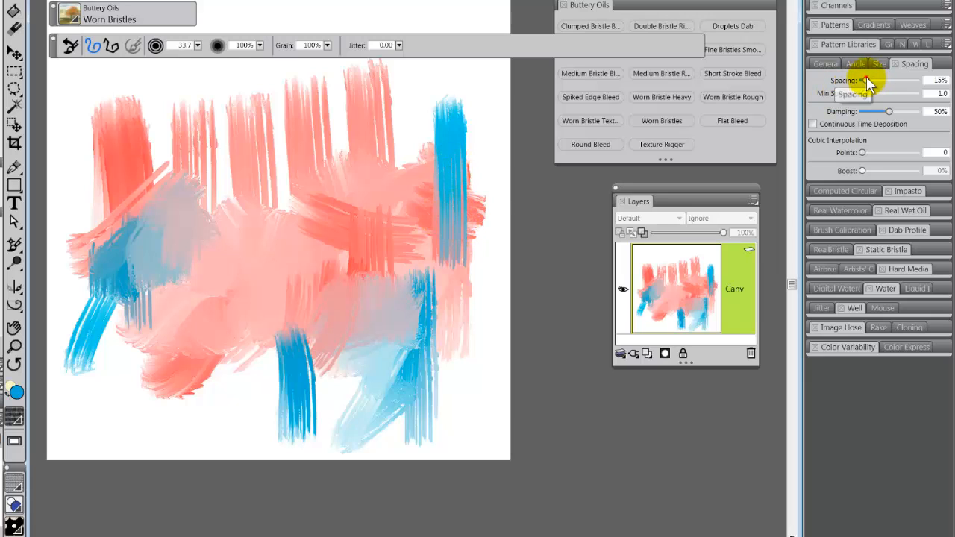
- Set Spacing to 200% and paint two broken blue strokes down through the middle of the artwork
{"action": "left_click_drag", "start_coordinate": [918, 85], "coordinate": [940, 78]}
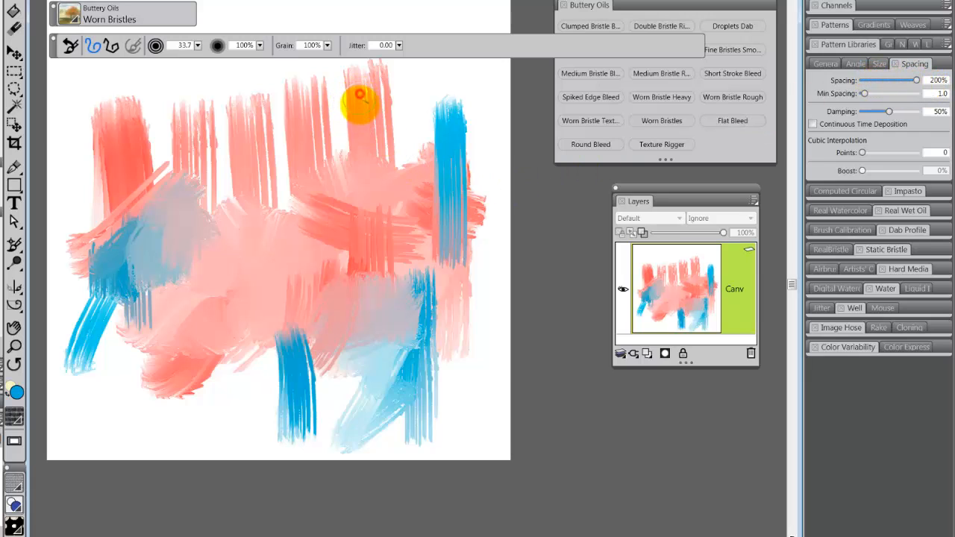
{"action": "mouse_move", "coordinate": [359, 95]}
{"action": "left_mouse_down"}
{"action": "mouse_move", "coordinate": [354, 218]}
{"action": "mouse_move", "coordinate": [338, 284]}
{"action": "mouse_move", "coordinate": [287, 309]}
{"action": "mouse_move", "coordinate": [245, 307]}
{"action": "mouse_move", "coordinate": [208, 355]}
{"action": "mouse_move", "coordinate": [205, 386]}
{"action": "mouse_move", "coordinate": [229, 407]}
{"action": "mouse_move", "coordinate": [259, 388]}
{"action": "left_mouse_up"}
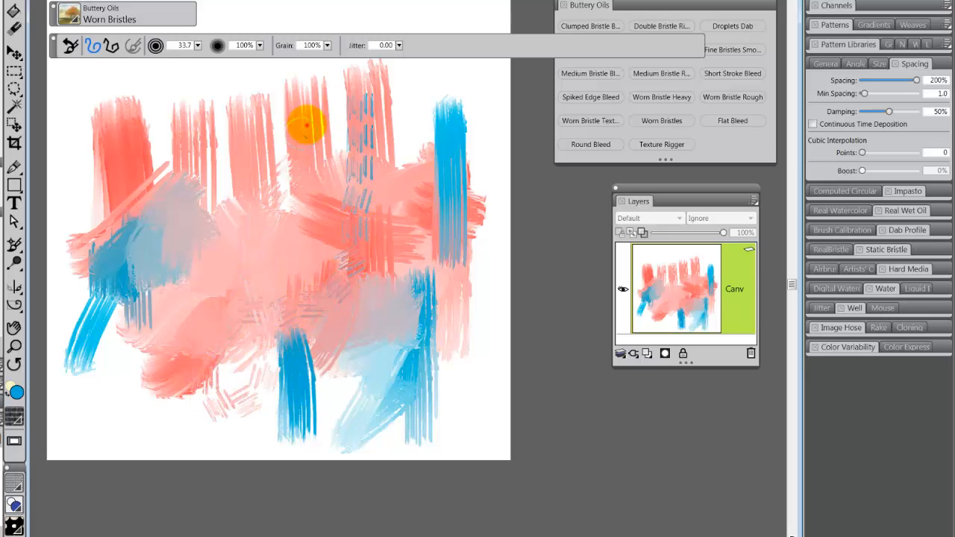
{"action": "mouse_move", "coordinate": [306, 125]}
{"action": "left_mouse_down"}
{"action": "mouse_move", "coordinate": [304, 289]}
{"action": "mouse_move", "coordinate": [283, 123]}
{"action": "mouse_move", "coordinate": [267, 315]}
{"action": "mouse_move", "coordinate": [258, 134]}
{"action": "mouse_move", "coordinate": [277, 367]}
{"action": "left_mouse_up"}
- Paint blended blue strokes over the artwork's right side at 1% Spacing and over its upper left at 30% Spacing
{"action": "mouse_move", "coordinate": [916, 80]}
{"action": "left_mouse_down"}
{"action": "mouse_move", "coordinate": [925, 85]}
{"action": "mouse_move", "coordinate": [895, 77]}
{"action": "mouse_move", "coordinate": [837, 87]}
{"action": "left_mouse_up"}
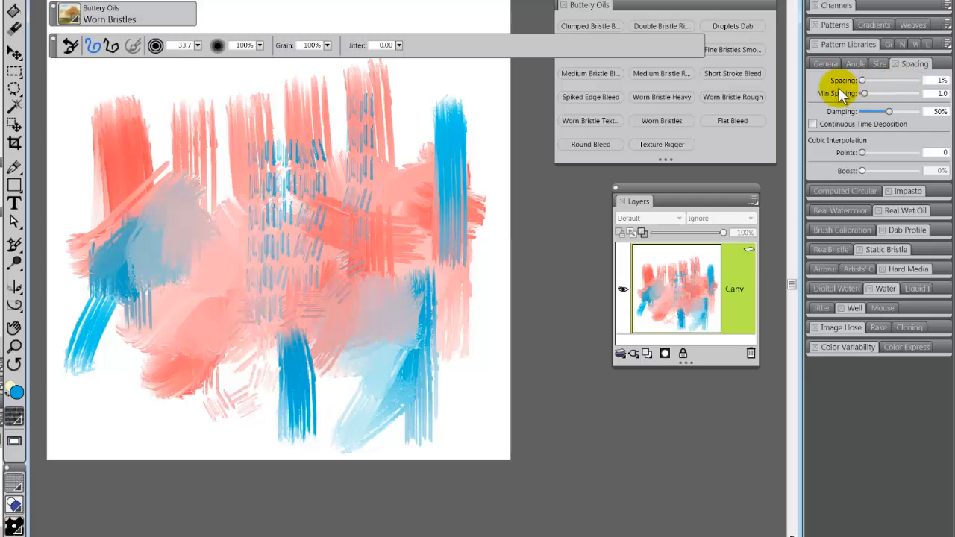
{"action": "mouse_move", "coordinate": [414, 184]}
{"action": "left_mouse_down"}
{"action": "mouse_move", "coordinate": [396, 271]}
{"action": "mouse_move", "coordinate": [392, 247]}
{"action": "mouse_move", "coordinate": [383, 263]}
{"action": "mouse_move", "coordinate": [384, 206]}
{"action": "mouse_move", "coordinate": [420, 228]}
{"action": "mouse_move", "coordinate": [362, 277]}
{"action": "mouse_move", "coordinate": [406, 305]}
{"action": "mouse_move", "coordinate": [486, 311]}
{"action": "left_mouse_up"}
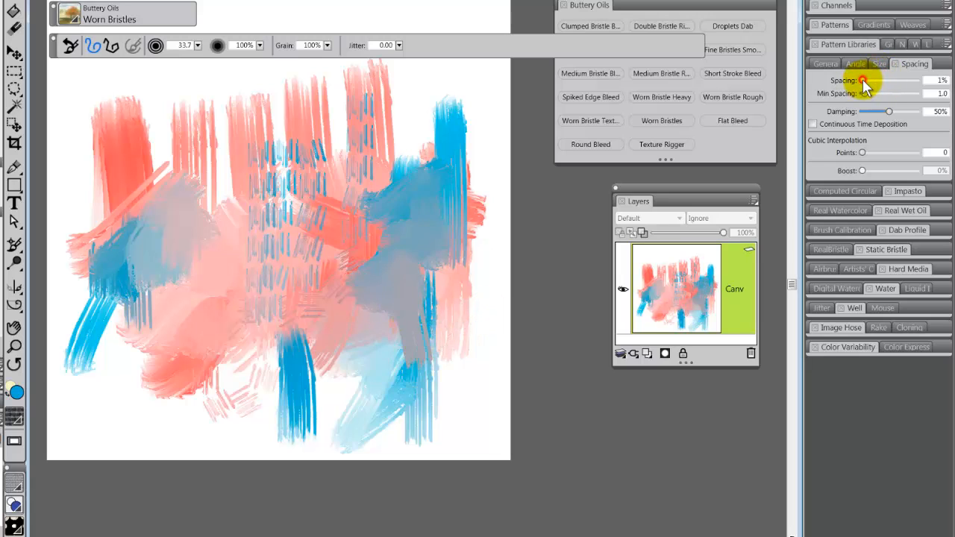
{"action": "left_click_drag", "start_coordinate": [862, 79], "coordinate": [871, 80]}
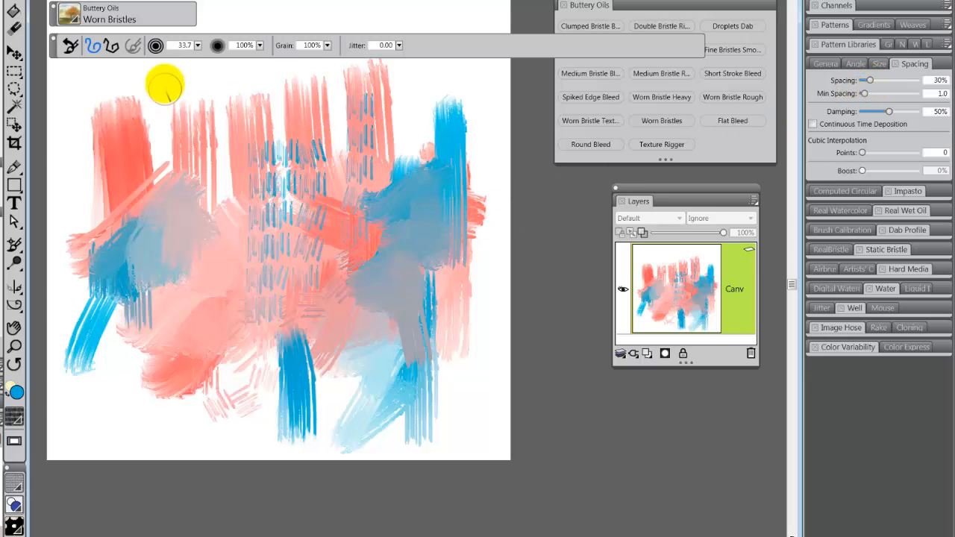
{"action": "mouse_move", "coordinate": [166, 81]}
{"action": "left_mouse_down"}
{"action": "mouse_move", "coordinate": [164, 153]}
{"action": "mouse_move", "coordinate": [191, 83]}
{"action": "mouse_move", "coordinate": [182, 207]}
{"action": "mouse_move", "coordinate": [203, 84]}
{"action": "mouse_move", "coordinate": [205, 166]}
{"action": "mouse_move", "coordinate": [218, 75]}
{"action": "mouse_move", "coordinate": [220, 209]}
{"action": "mouse_move", "coordinate": [223, 97]}
{"action": "mouse_move", "coordinate": [246, 72]}
{"action": "mouse_move", "coordinate": [249, 134]}
{"action": "mouse_move", "coordinate": [242, 87]}
{"action": "mouse_move", "coordinate": [190, 84]}
{"action": "mouse_move", "coordinate": [176, 117]}
{"action": "mouse_move", "coordinate": [175, 97]}
{"action": "mouse_move", "coordinate": [153, 82]}
{"action": "mouse_move", "coordinate": [163, 128]}
{"action": "mouse_move", "coordinate": [171, 156]}
{"action": "left_mouse_up"}
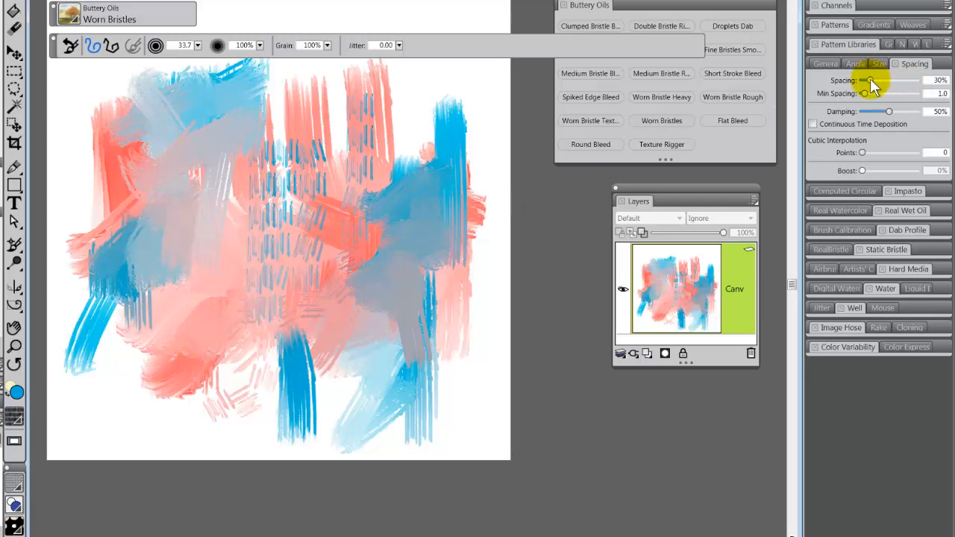
- Reset the brush to its default settings and paint blended blue strokes across the upper centre and upper right
{"action": "left_click", "coordinate": [71, 49]}
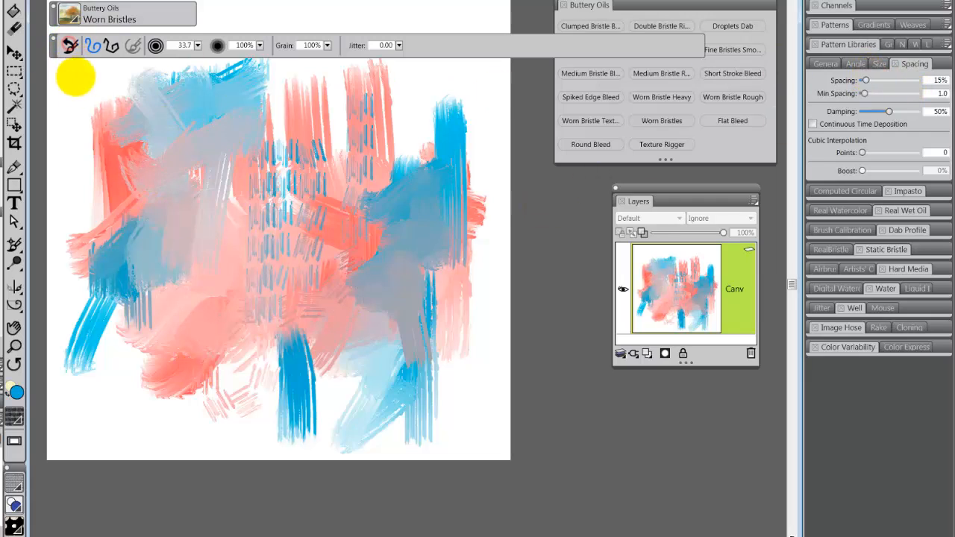
{"action": "mouse_move", "coordinate": [417, 170]}
{"action": "left_mouse_down"}
{"action": "mouse_move", "coordinate": [425, 97]}
{"action": "mouse_move", "coordinate": [415, 95]}
{"action": "mouse_move", "coordinate": [433, 141]}
{"action": "mouse_move", "coordinate": [353, 176]}
{"action": "mouse_move", "coordinate": [348, 230]}
{"action": "mouse_move", "coordinate": [356, 125]}
{"action": "mouse_move", "coordinate": [317, 177]}
{"action": "mouse_move", "coordinate": [305, 128]}
{"action": "mouse_move", "coordinate": [239, 158]}
{"action": "mouse_move", "coordinate": [278, 138]}
{"action": "mouse_move", "coordinate": [309, 163]}
{"action": "mouse_move", "coordinate": [278, 218]}
{"action": "mouse_move", "coordinate": [242, 232]}
{"action": "mouse_move", "coordinate": [317, 197]}
{"action": "mouse_move", "coordinate": [304, 155]}
{"action": "mouse_move", "coordinate": [309, 121]}
{"action": "mouse_move", "coordinate": [349, 161]}
{"action": "mouse_move", "coordinate": [371, 172]}
{"action": "mouse_move", "coordinate": [385, 164]}
{"action": "mouse_move", "coordinate": [377, 187]}
{"action": "mouse_move", "coordinate": [364, 146]}
{"action": "mouse_move", "coordinate": [378, 176]}
{"action": "mouse_move", "coordinate": [425, 147]}
{"action": "left_mouse_up"}
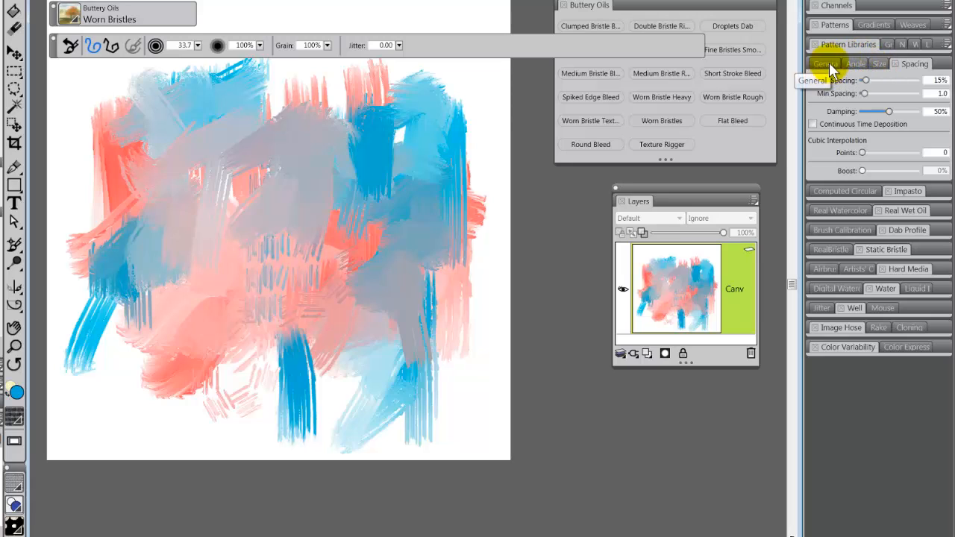
- Check the brush's Dab Profile, collapse it again and display the Well settings
{"action": "left_click", "coordinate": [902, 228]}
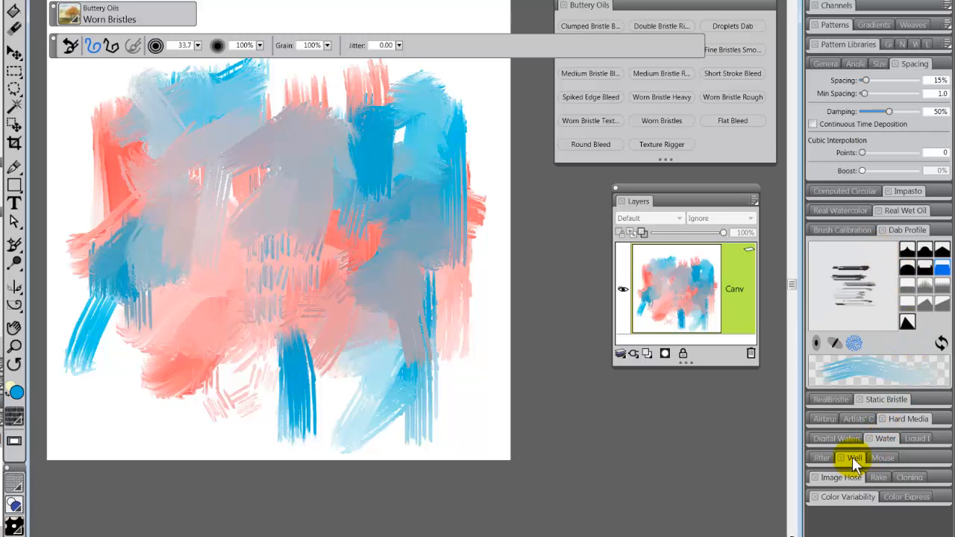
{"action": "left_click", "coordinate": [906, 228]}
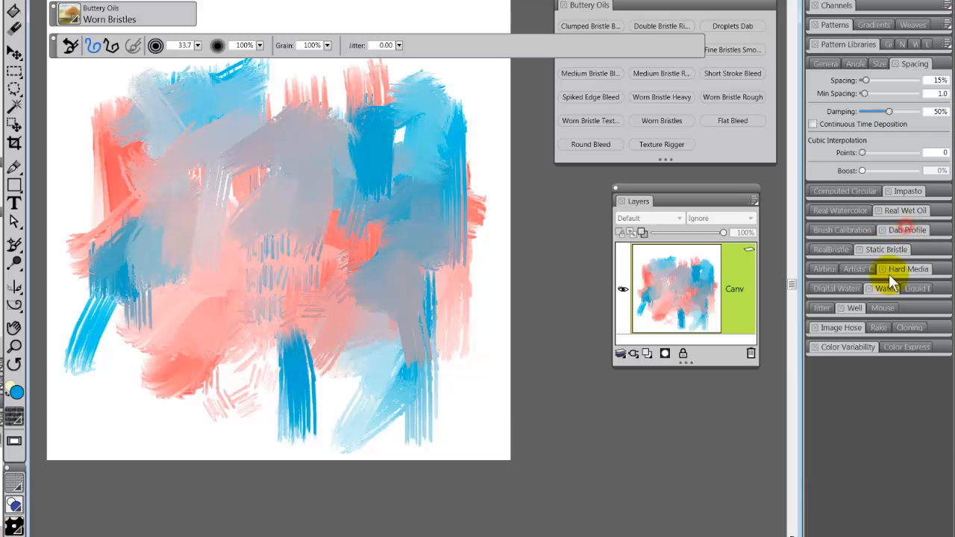
{"action": "left_click", "coordinate": [854, 308]}
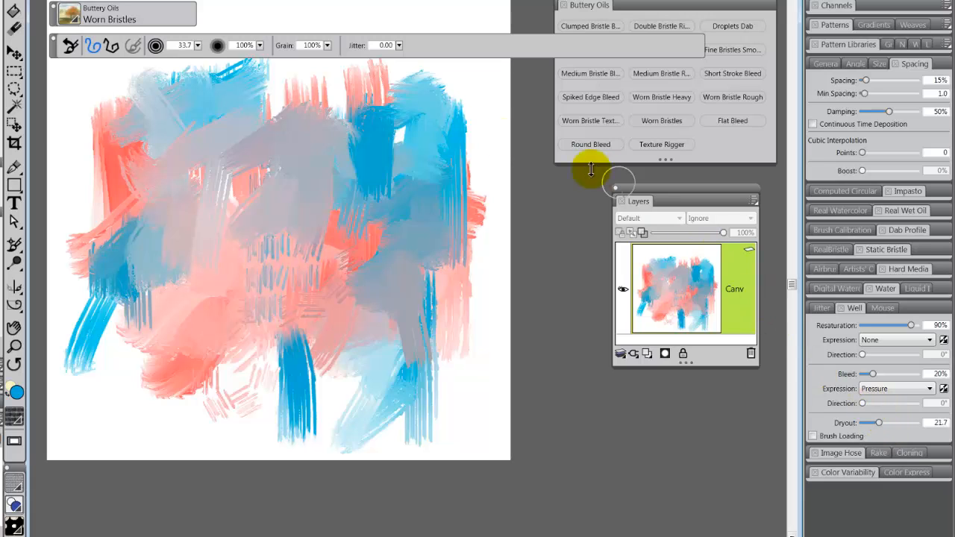
- Paint more blue strokes over the artwork's right side, blending them into the pink and grey paint at the centre
{"action": "mouse_move", "coordinate": [418, 141]}
{"action": "left_mouse_down"}
{"action": "mouse_move", "coordinate": [441, 157]}
{"action": "mouse_move", "coordinate": [417, 154]}
{"action": "mouse_move", "coordinate": [458, 101]}
{"action": "left_mouse_up"}
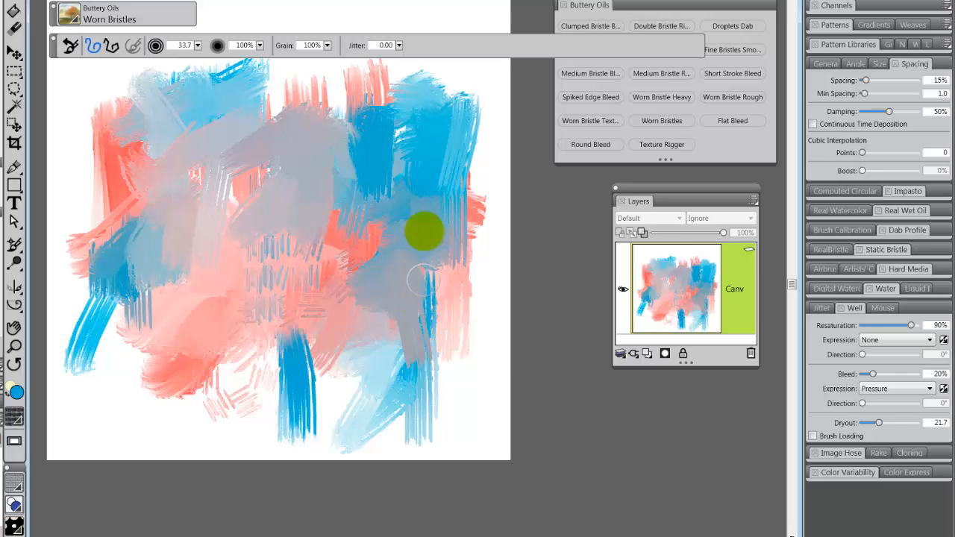
{"action": "mouse_move", "coordinate": [418, 266]}
{"action": "left_mouse_down"}
{"action": "mouse_move", "coordinate": [444, 307]}
{"action": "mouse_move", "coordinate": [449, 289]}
{"action": "mouse_move", "coordinate": [417, 301]}
{"action": "mouse_move", "coordinate": [407, 250]}
{"action": "mouse_move", "coordinate": [374, 280]}
{"action": "mouse_move", "coordinate": [345, 259]}
{"action": "mouse_move", "coordinate": [305, 275]}
{"action": "mouse_move", "coordinate": [283, 299]}
{"action": "mouse_move", "coordinate": [363, 269]}
{"action": "mouse_move", "coordinate": [364, 471]}
{"action": "mouse_move", "coordinate": [354, 419]}
{"action": "mouse_move", "coordinate": [426, 202]}
{"action": "mouse_move", "coordinate": [466, 213]}
{"action": "mouse_move", "coordinate": [457, 221]}
{"action": "mouse_move", "coordinate": [452, 186]}
{"action": "mouse_move", "coordinate": [418, 176]}
{"action": "mouse_move", "coordinate": [393, 218]}
{"action": "left_mouse_up"}
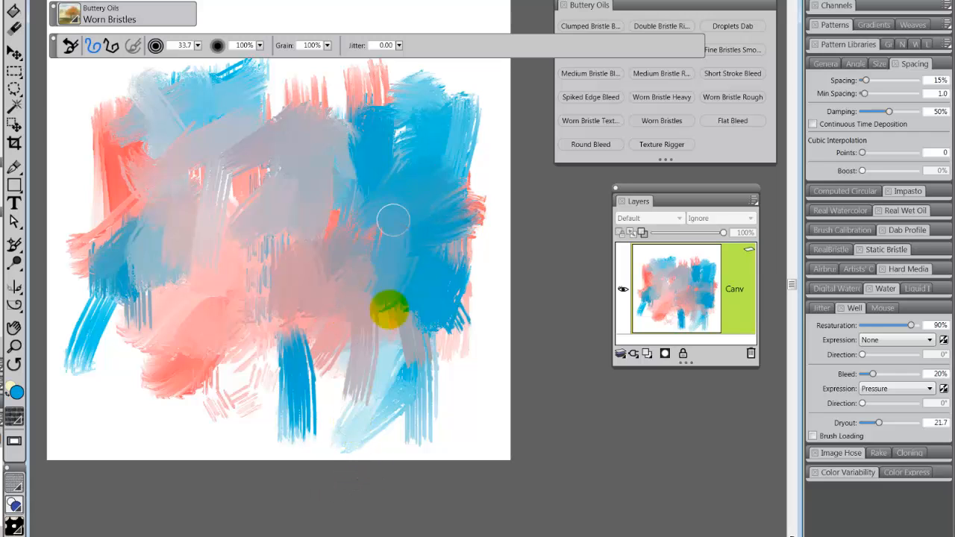
{"action": "mouse_move", "coordinate": [388, 309]}
{"action": "left_mouse_down"}
{"action": "mouse_move", "coordinate": [354, 390]}
{"action": "mouse_move", "coordinate": [369, 380]}
{"action": "mouse_move", "coordinate": [403, 281]}
{"action": "mouse_move", "coordinate": [412, 329]}
{"action": "left_mouse_up"}
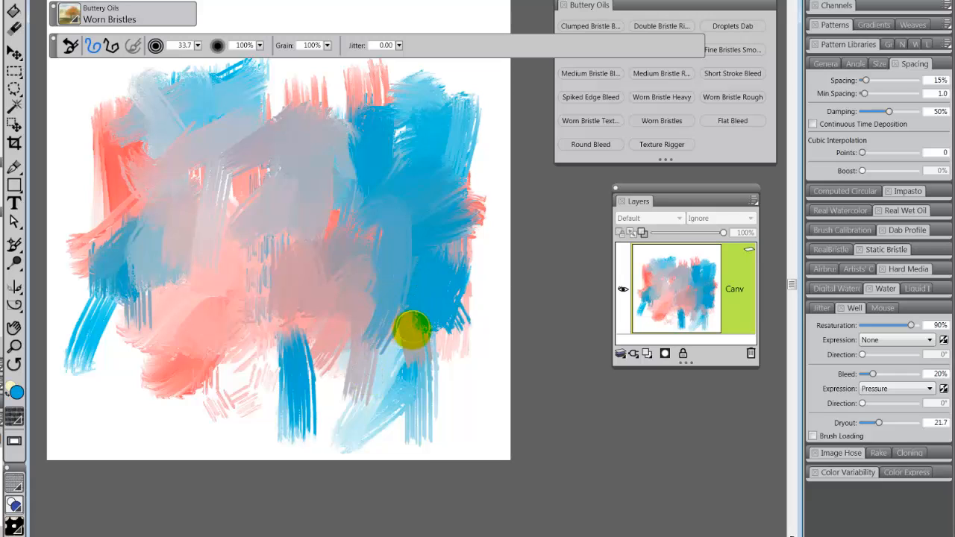